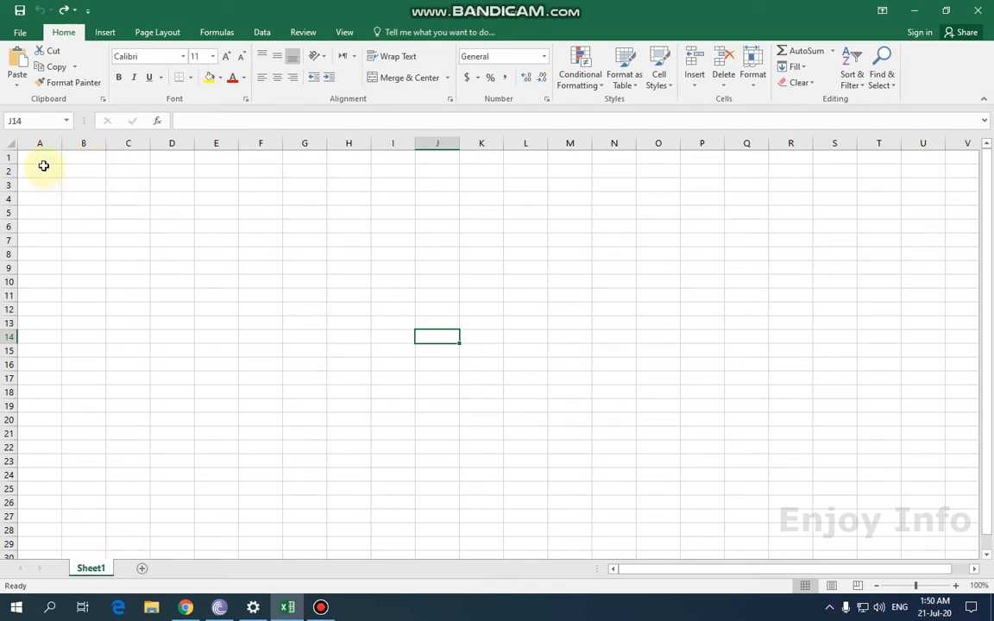
{"action": "left_click_drag", "start_coordinate": [40, 163], "coordinate": [35, 401]}
{"action": "left_click", "coordinate": [122, 214]}
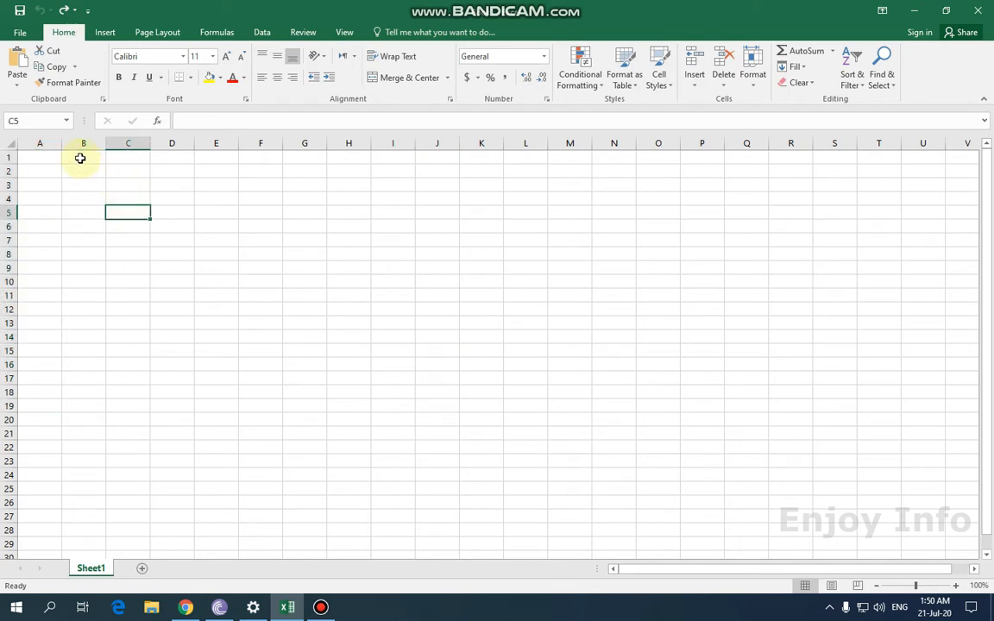
{"action": "left_click_drag", "start_coordinate": [43, 159], "coordinate": [44, 214]}
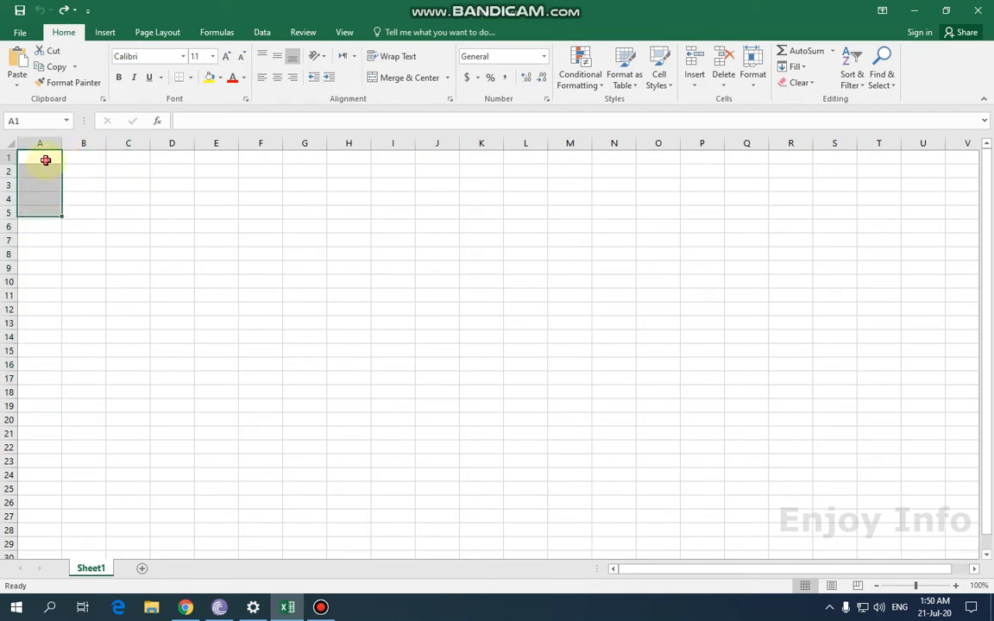
- Enter 1 in cell A1 and 2 in cell A2
{"action": "left_click", "coordinate": [45, 159]}
{"action": "type", "text": "1"}
{"action": "key", "text": "Return"}
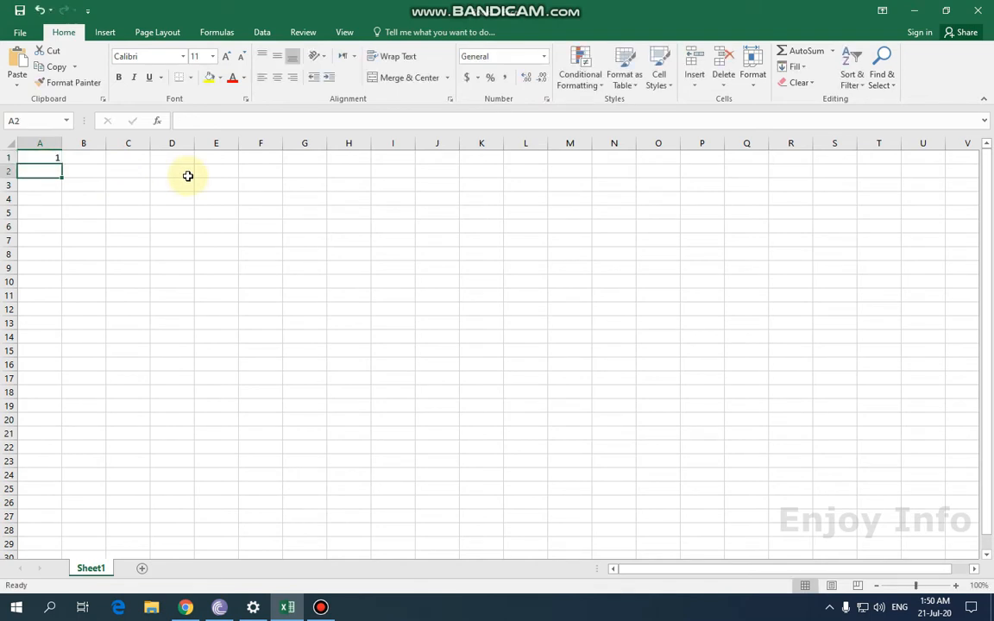
{"action": "type", "text": "2"}
{"action": "left_click", "coordinate": [184, 182]}
- Extend the number series from cells A1:A2 down column A to row 21 with AutoFill
{"action": "left_click", "coordinate": [47, 162]}
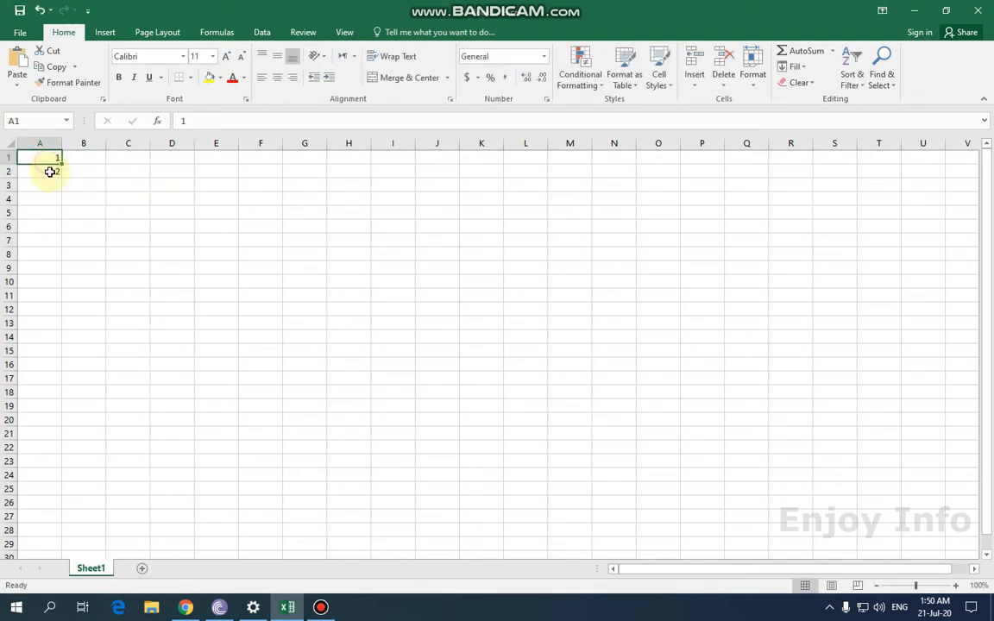
{"action": "left_click", "coordinate": [51, 173], "text": "shift"}
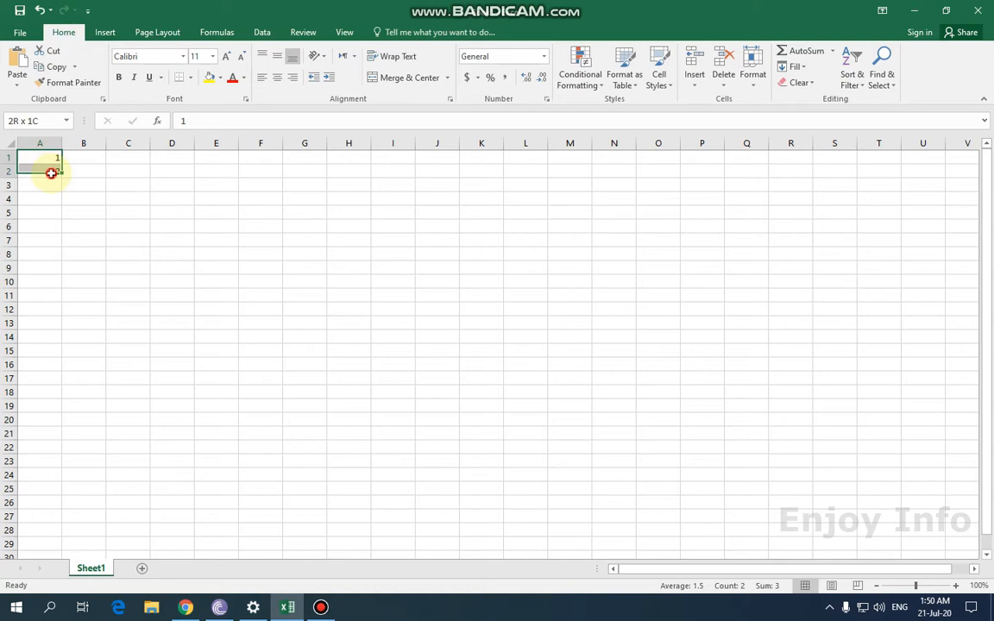
{"action": "left_click", "coordinate": [103, 188]}
{"action": "left_click", "coordinate": [34, 172]}
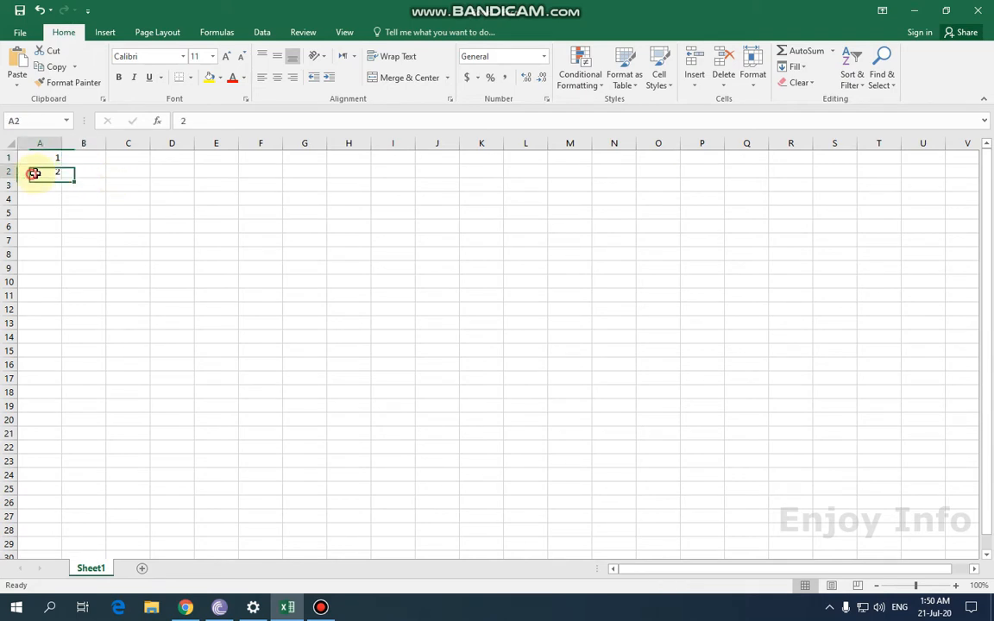
{"action": "left_click", "coordinate": [41, 159], "text": "shift"}
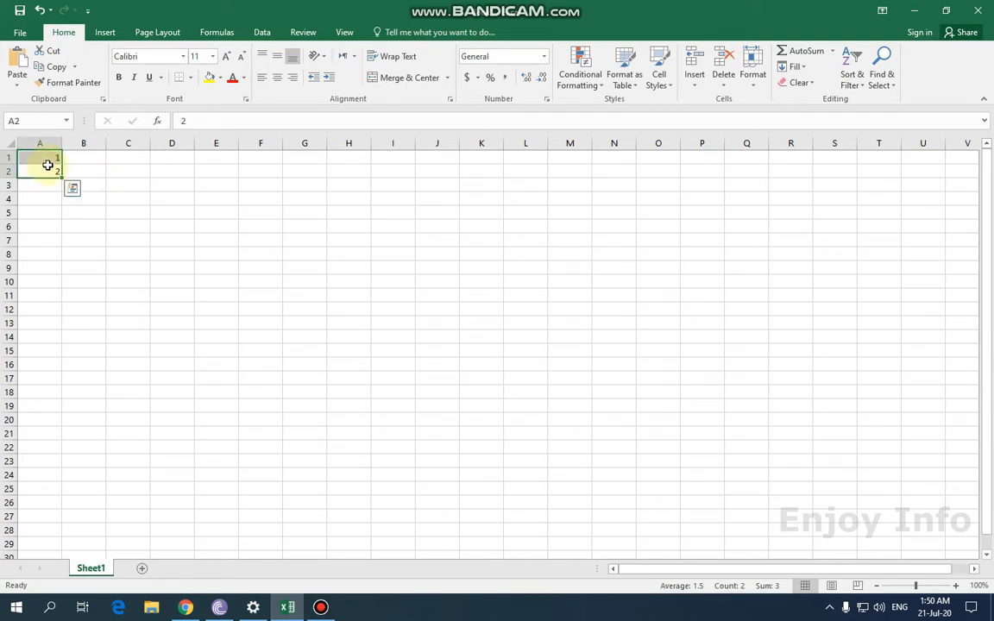
{"action": "left_click", "coordinate": [50, 161]}
{"action": "left_click", "coordinate": [49, 170], "text": "shift"}
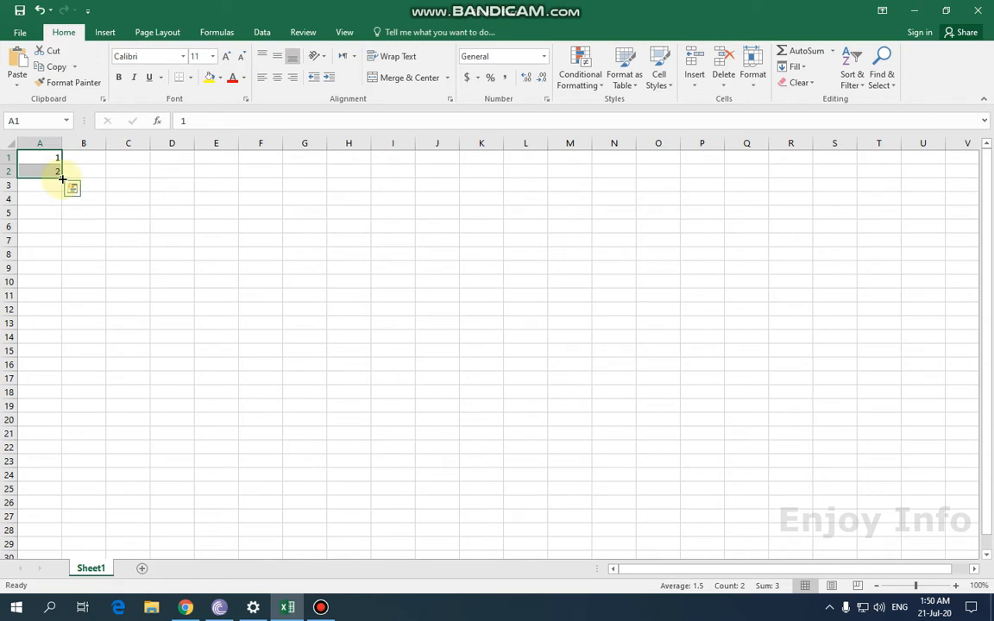
{"action": "left_click_drag", "start_coordinate": [63, 179], "coordinate": [69, 450]}
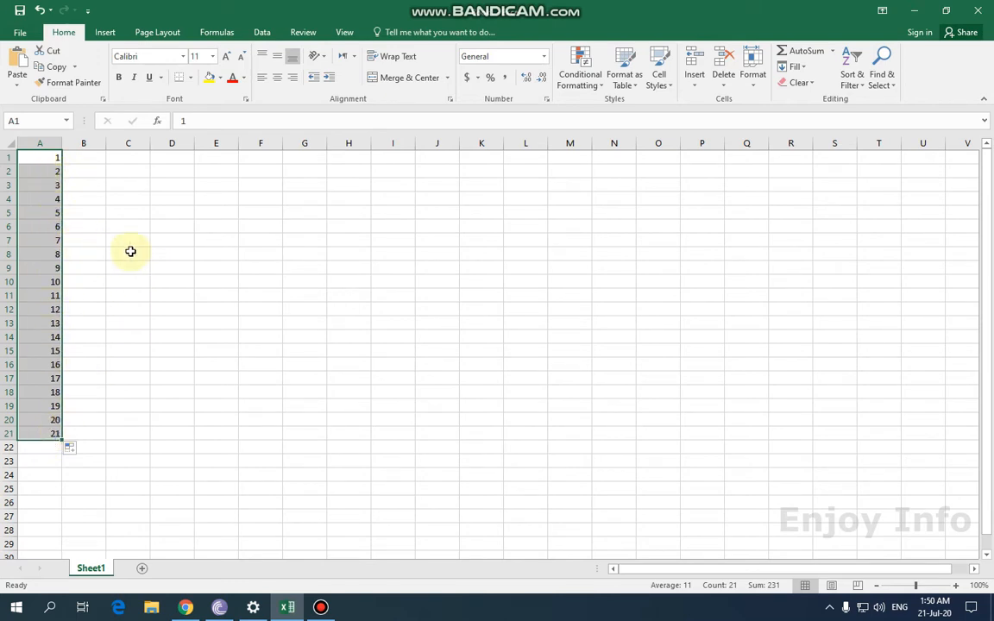
{"action": "left_click", "coordinate": [131, 251]}
- Enter "1 mouse", "1 keyboard" and "1 laptop" in cells C2, D2 and E2
{"action": "left_click", "coordinate": [136, 171]}
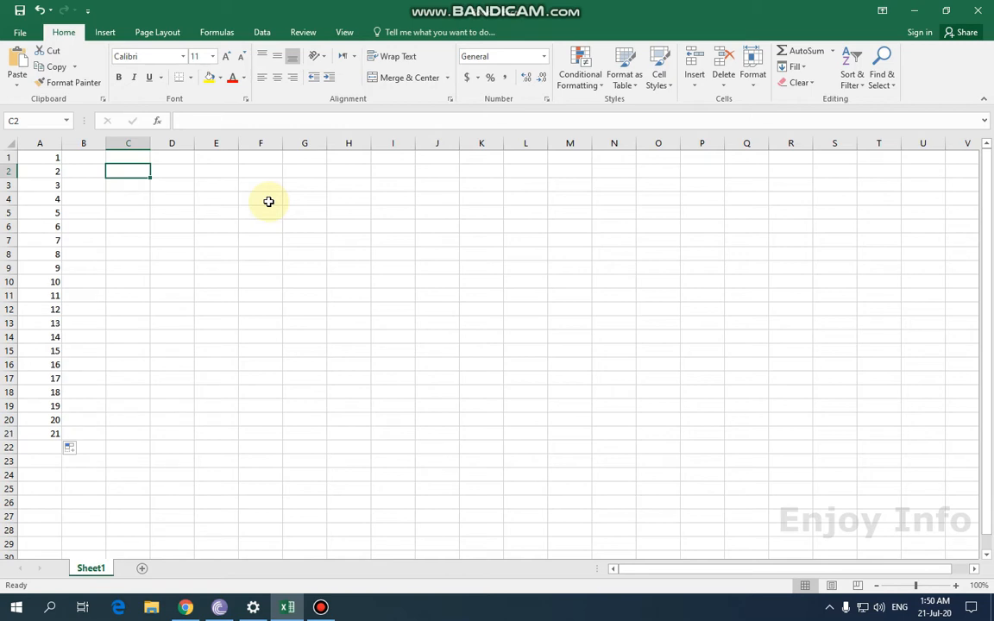
{"action": "type", "text": "1 mouse"}
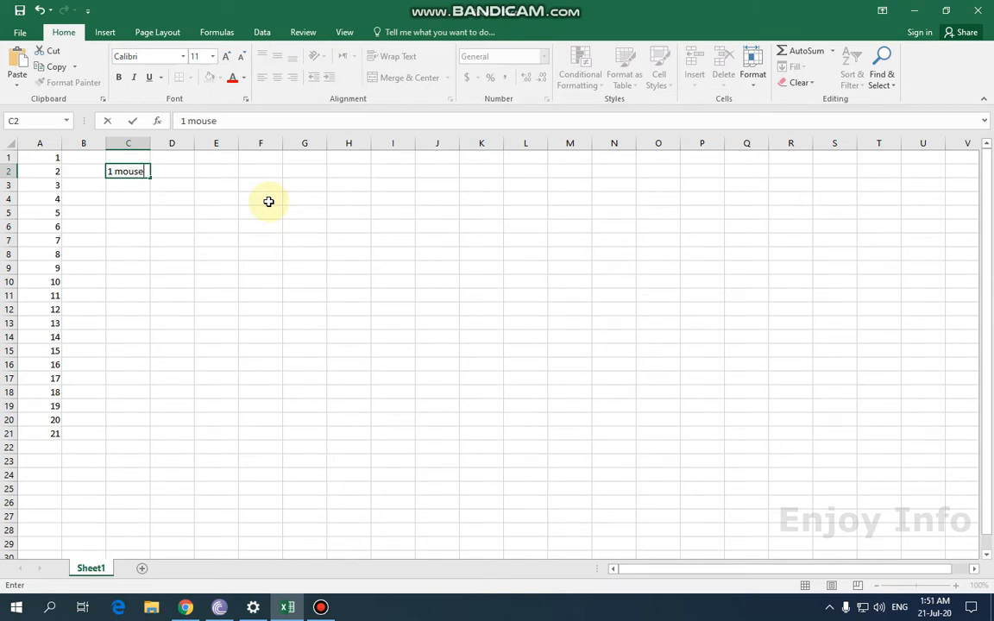
{"action": "key", "text": "Tab"}
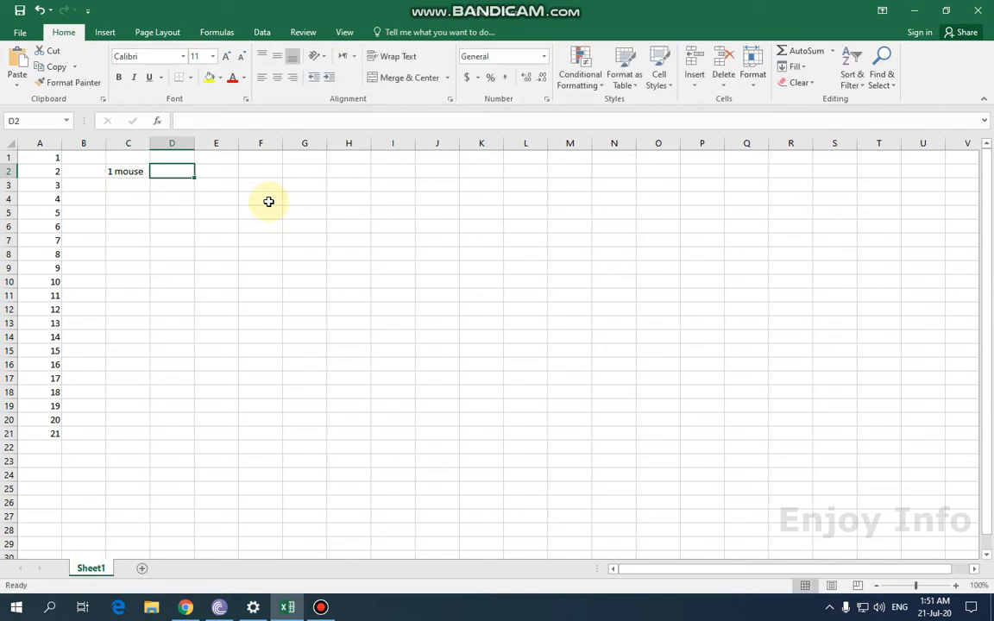
{"action": "type", "text": "1 keyboard"}
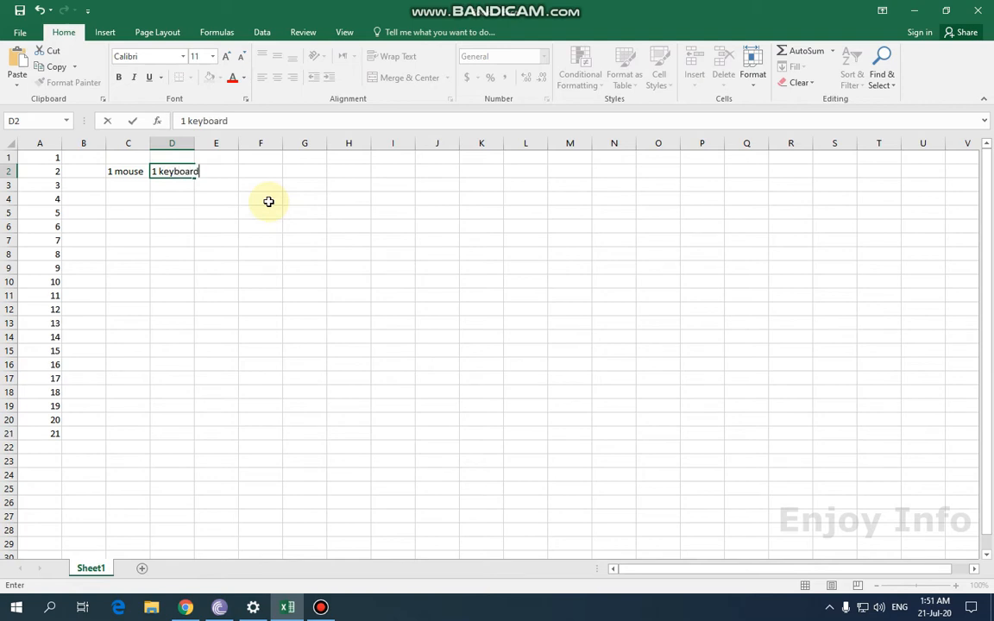
{"action": "key", "text": "Tab"}
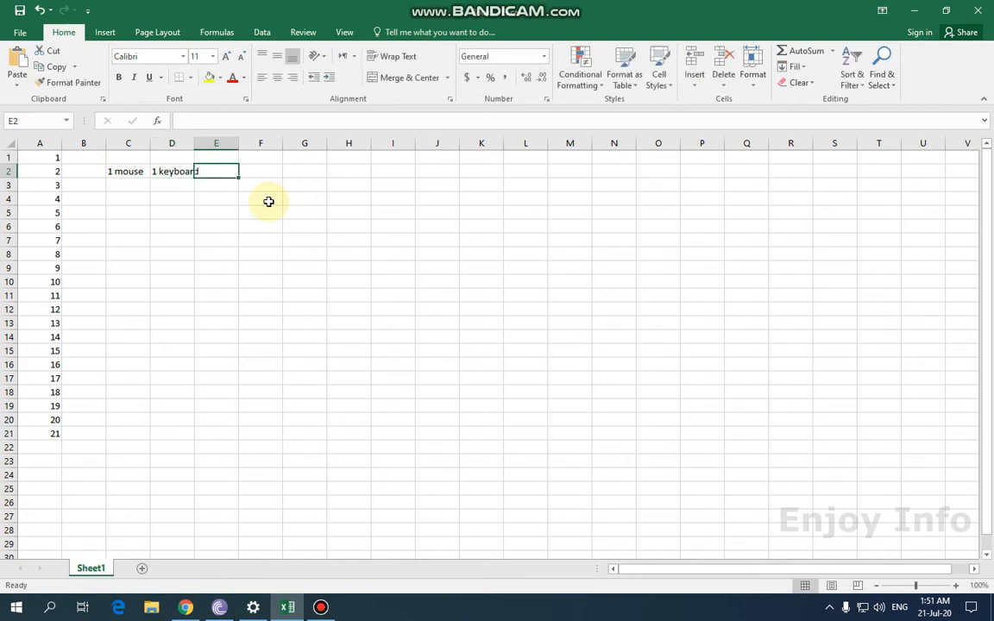
{"action": "type", "text": "1 lapto"}
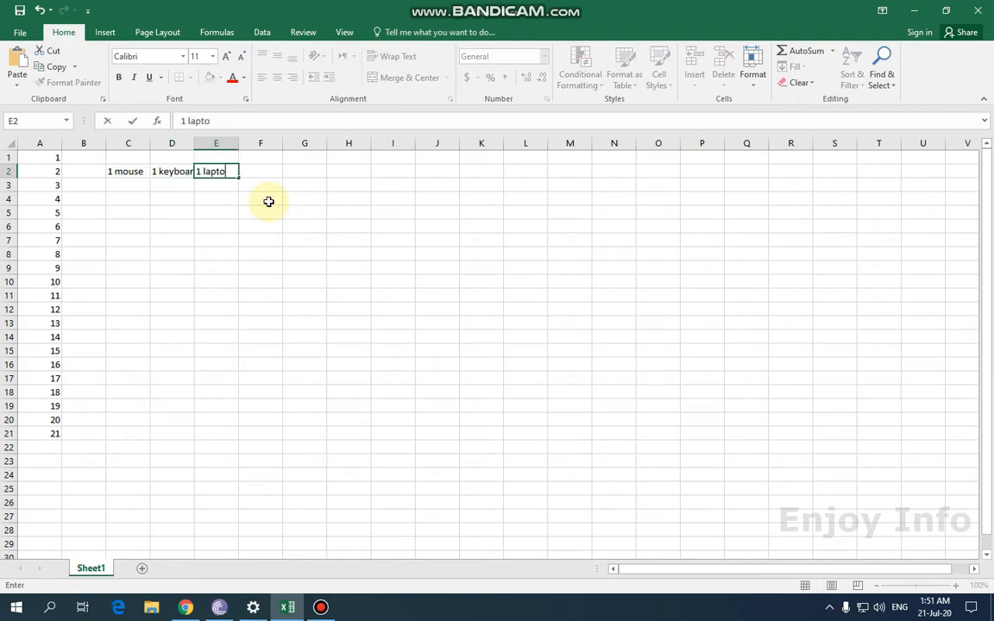
{"action": "type", "text": "p"}
{"action": "key", "text": "Tab"}
- Enter "1 computer" in cell F2 and "1 printer" in cell G2
{"action": "type", "text": "1"}
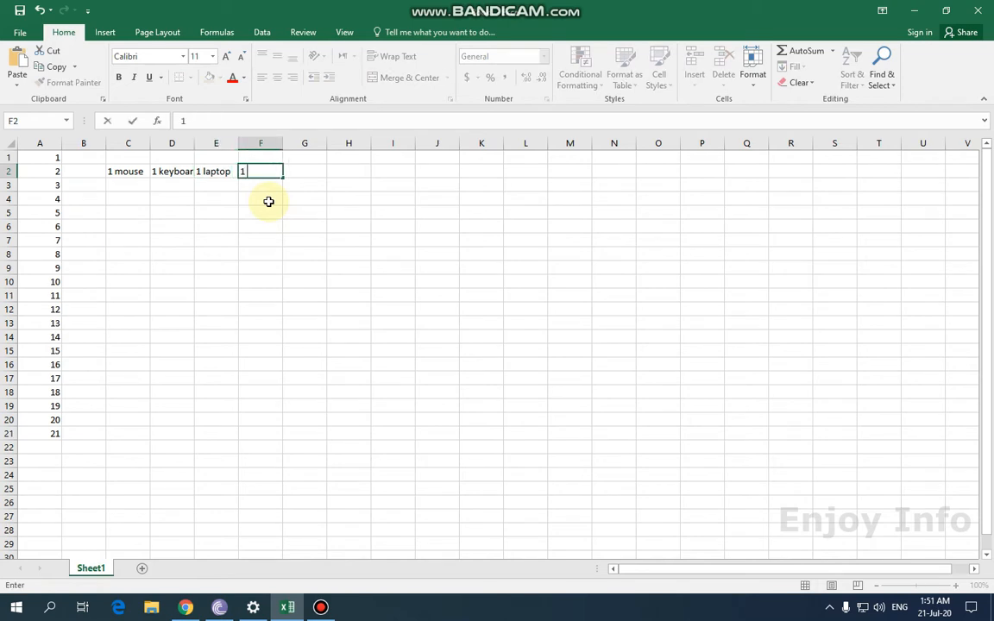
{"action": "type", "text": " computer"}
{"action": "key", "text": "Tab"}
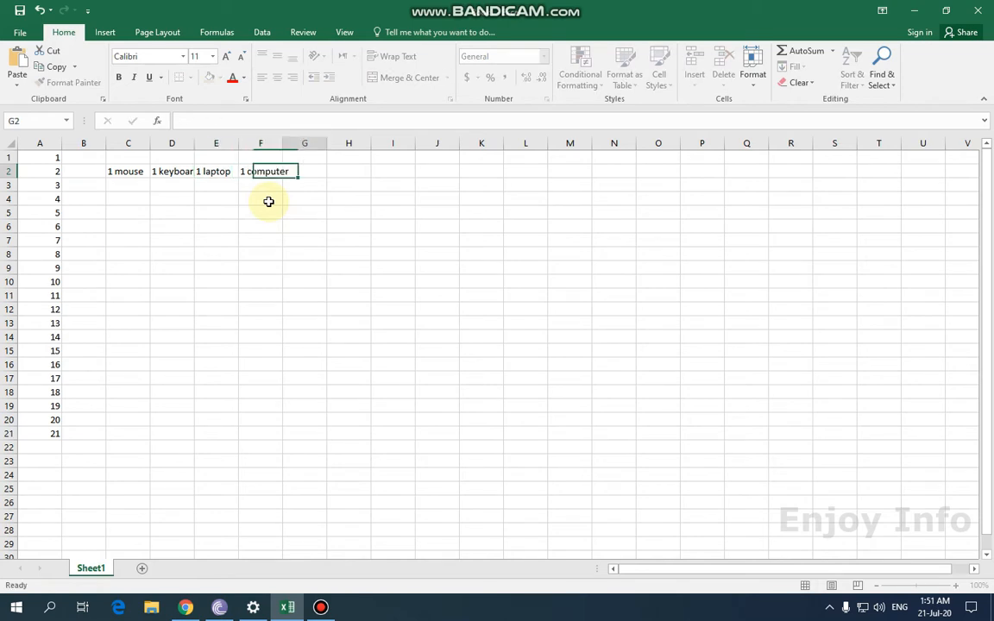
{"action": "type", "text": "1"}
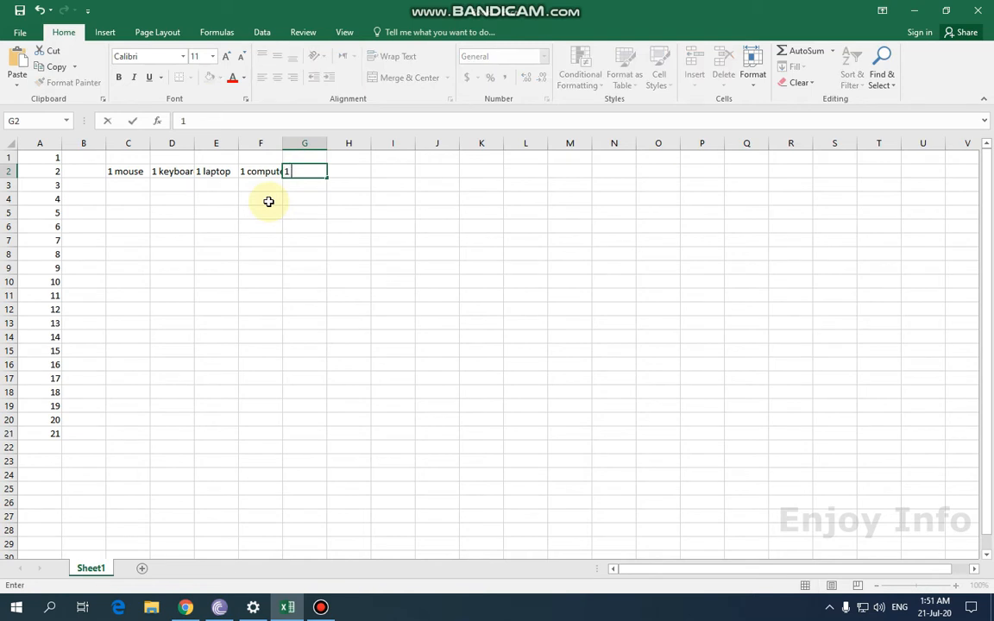
{"action": "type", "text": " printer"}
{"action": "left_click", "coordinate": [388, 227]}
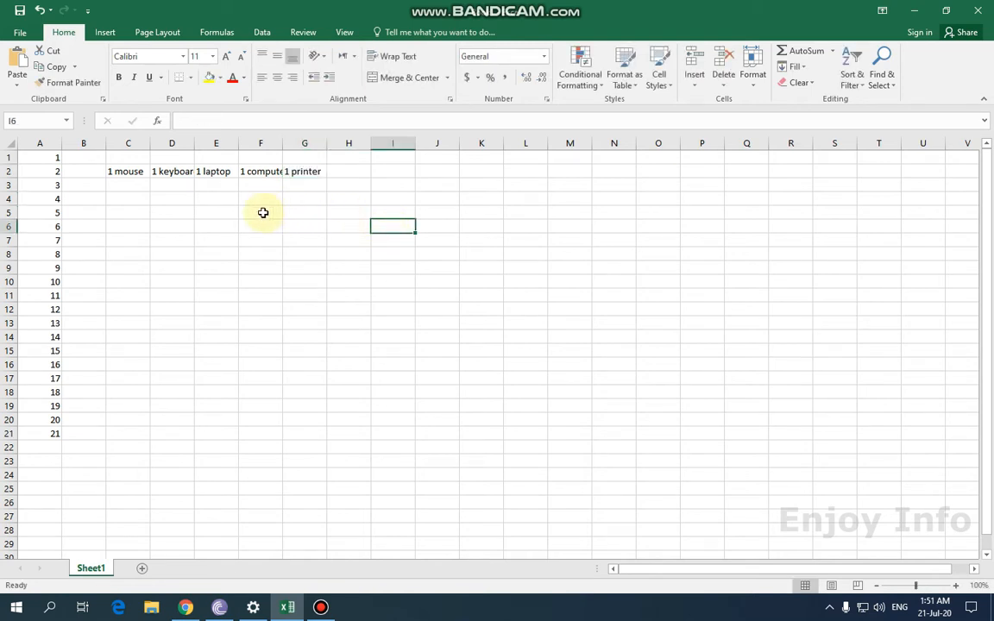
- Autofit the widths of columns D and F to their contents
{"action": "double_click", "coordinate": [193, 142]}
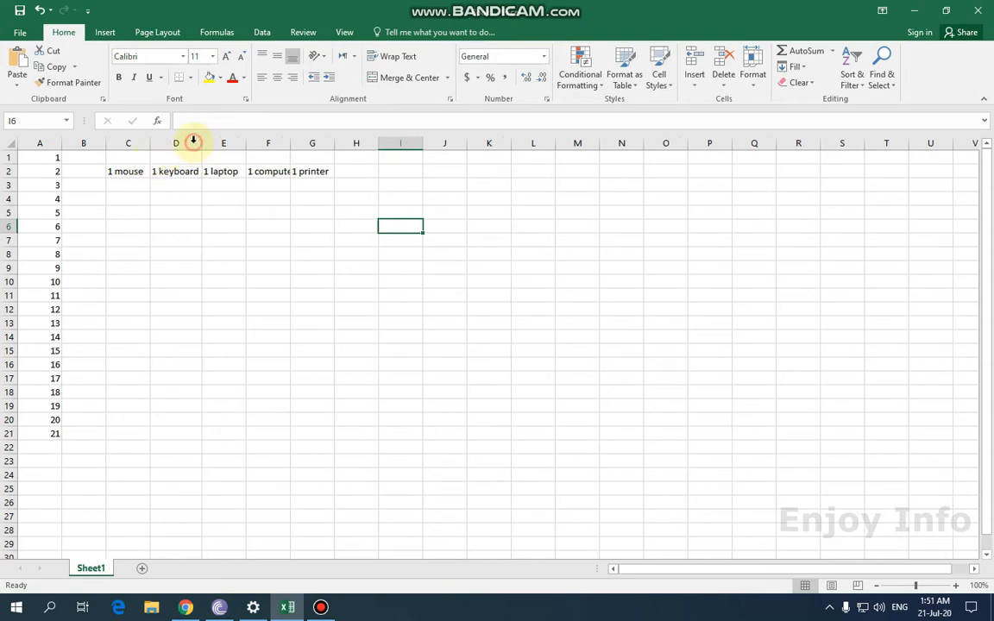
{"action": "double_click", "coordinate": [292, 142]}
{"action": "left_click", "coordinate": [321, 252]}
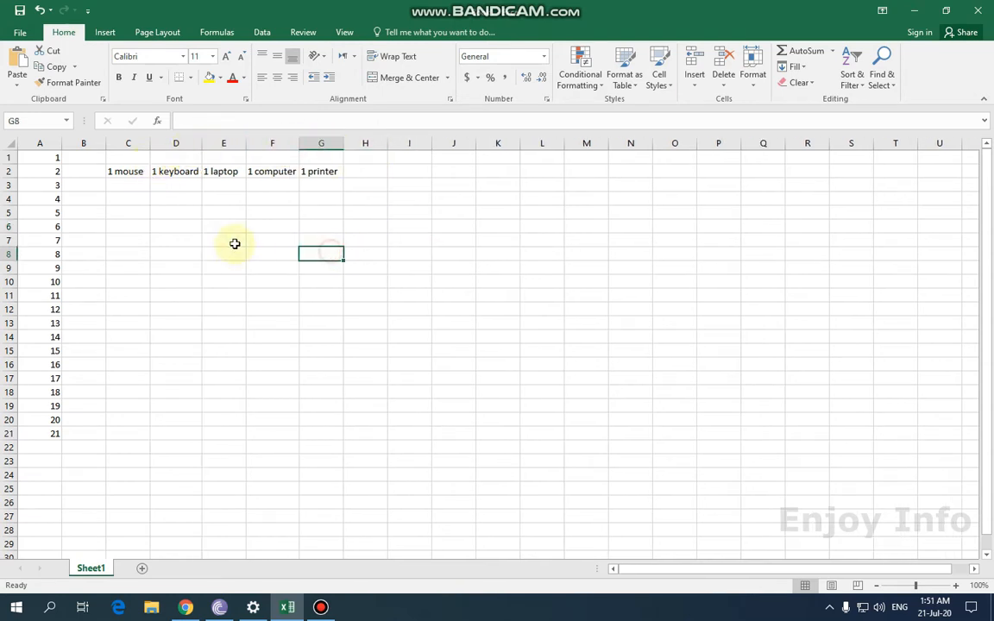
- Fill the item labels in C2:G2 down into row 3 as a numbered series
{"action": "left_click", "coordinate": [128, 172]}
{"action": "left_click", "coordinate": [318, 172]}
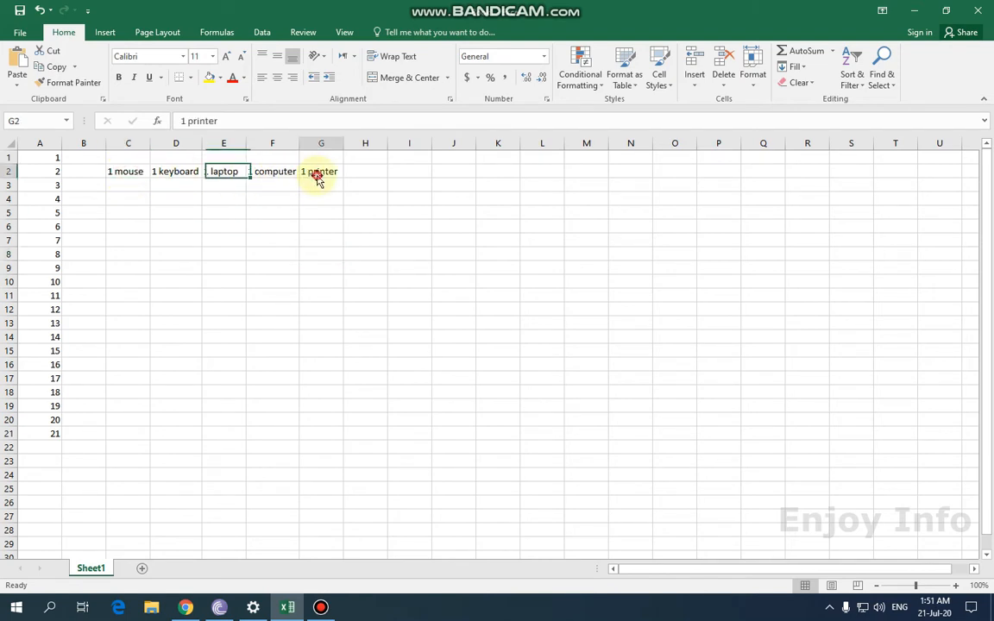
{"action": "left_click", "coordinate": [136, 173]}
{"action": "left_click", "coordinate": [131, 185]}
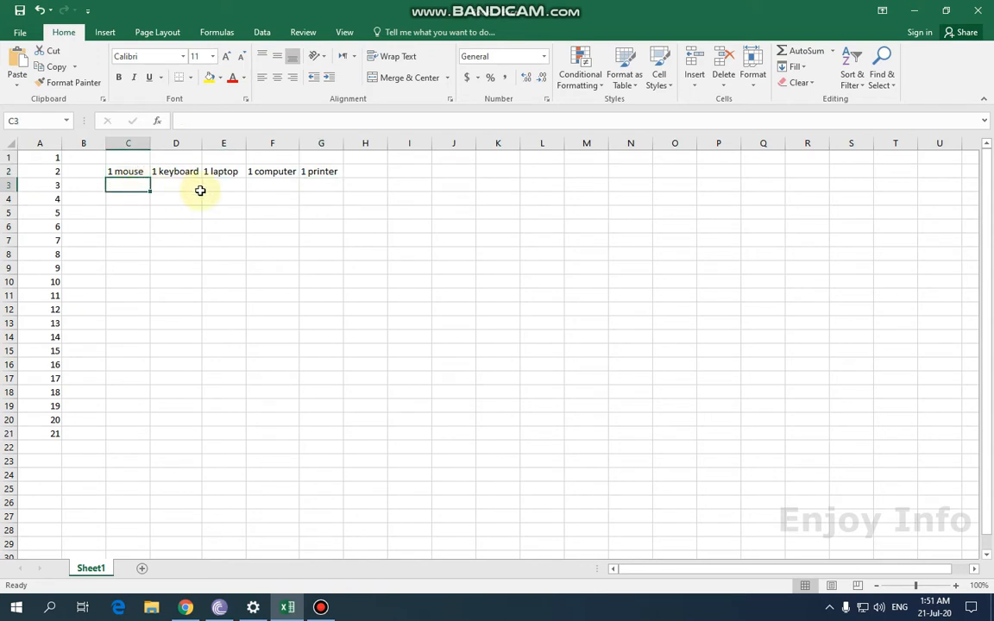
{"action": "left_click_drag", "start_coordinate": [134, 171], "coordinate": [347, 198]}
{"action": "left_click", "coordinate": [361, 224]}
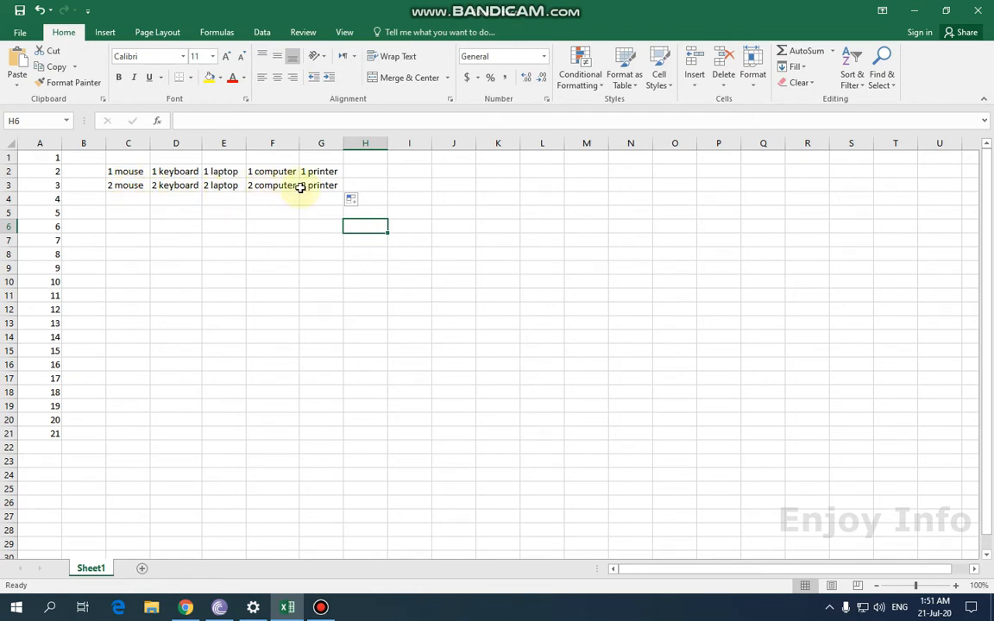
- Extend the numbered item labels from C2:G3 down to row 14 with AutoFill
{"action": "left_click", "coordinate": [122, 176], "text": "shift"}
{"action": "left_click", "coordinate": [455, 240]}
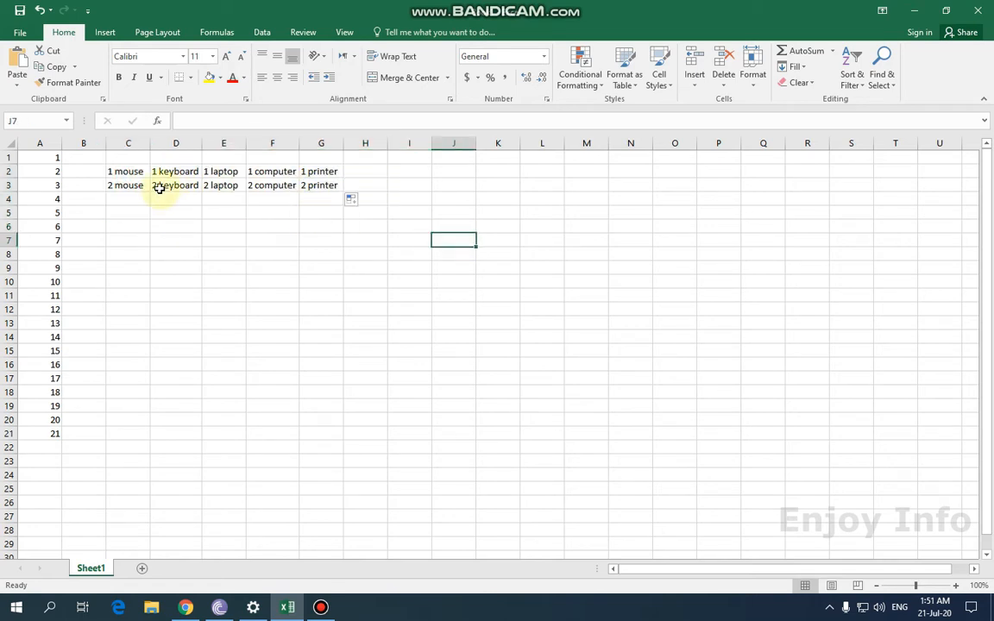
{"action": "left_click", "coordinate": [123, 174]}
{"action": "left_click", "coordinate": [306, 186], "text": "shift"}
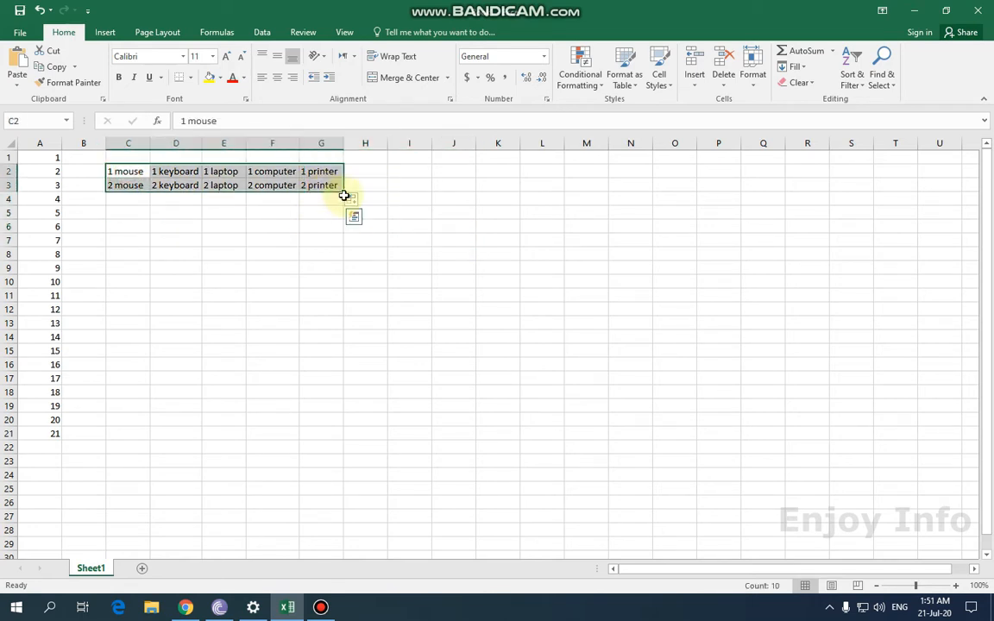
{"action": "left_click_drag", "start_coordinate": [344, 193], "coordinate": [346, 338]}
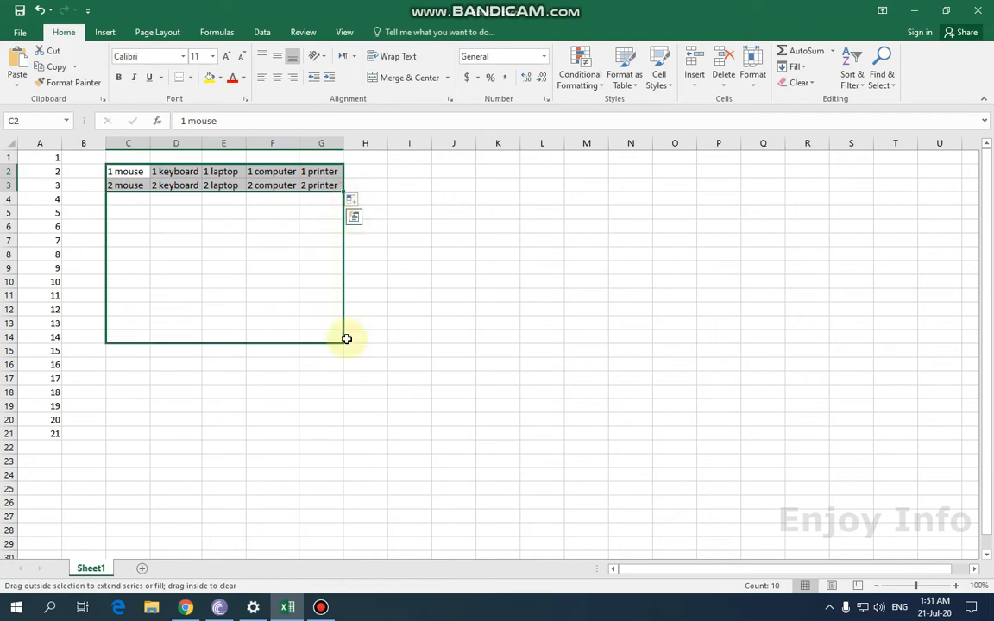
{"action": "left_click", "coordinate": [481, 295]}
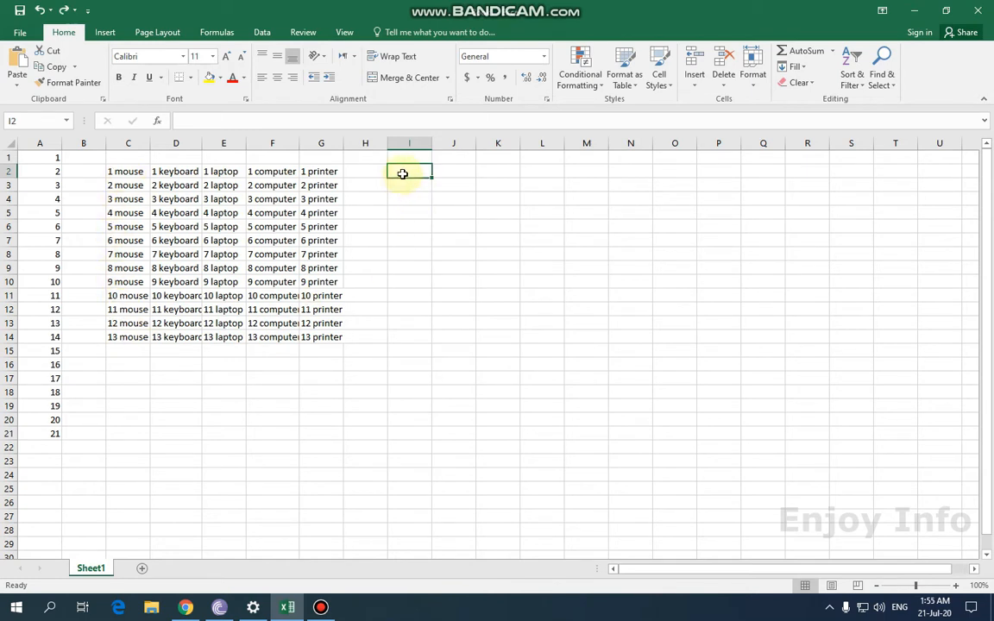
- Enter 2 in cell I2 and 4 in cell J2
{"action": "type", "text": "2"}
{"action": "key", "text": "Tab"}
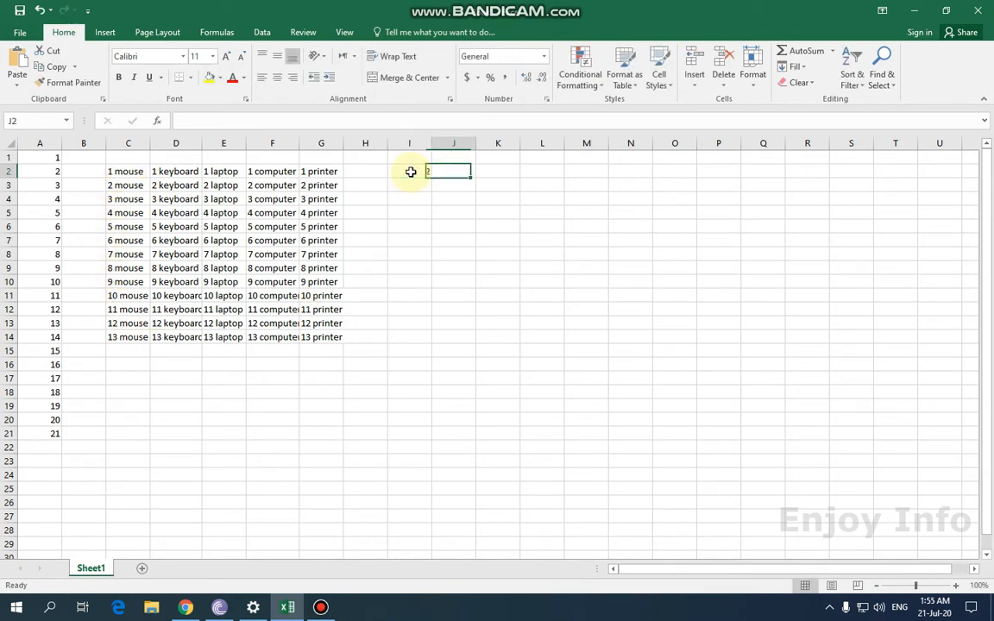
{"action": "type", "text": "4"}
{"action": "key", "text": "Tab"}
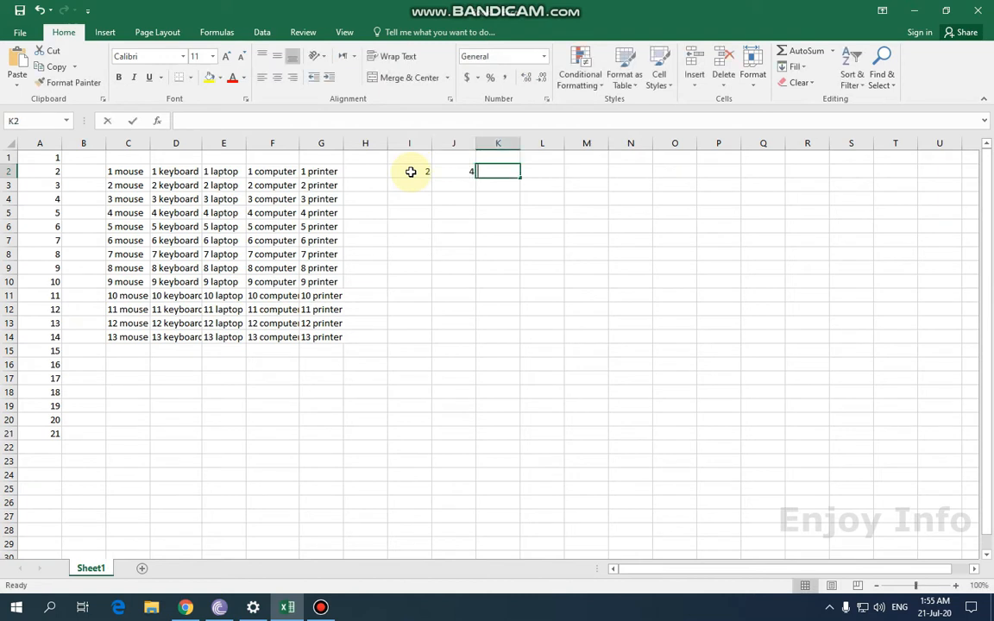
{"action": "type", "text": "6"}
{"action": "key", "text": "Tab"}
{"action": "type", "text": "8"}
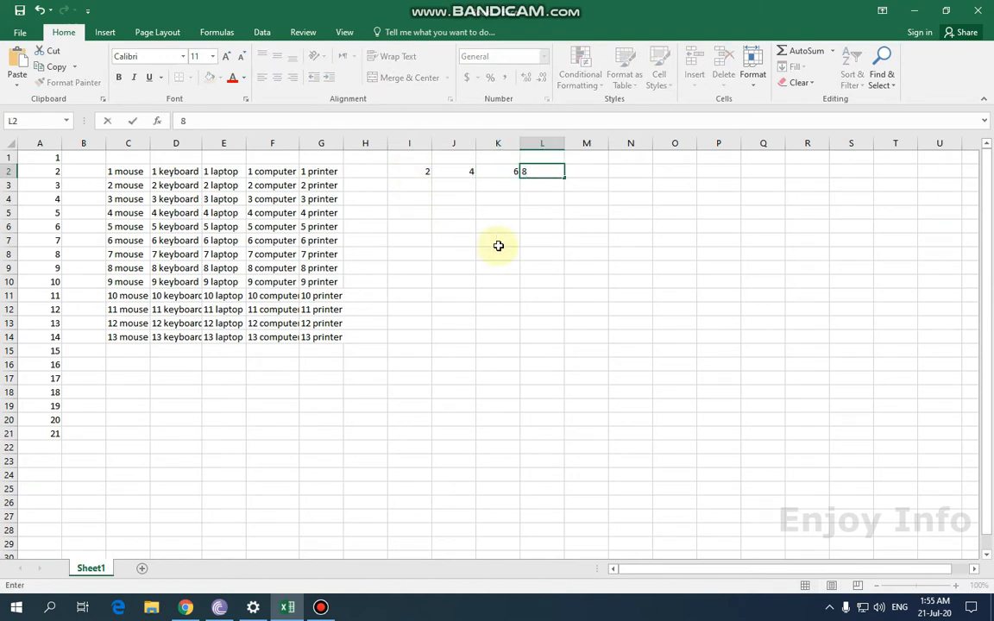
{"action": "left_click", "coordinate": [542, 212]}
{"action": "left_click", "coordinate": [554, 172]}
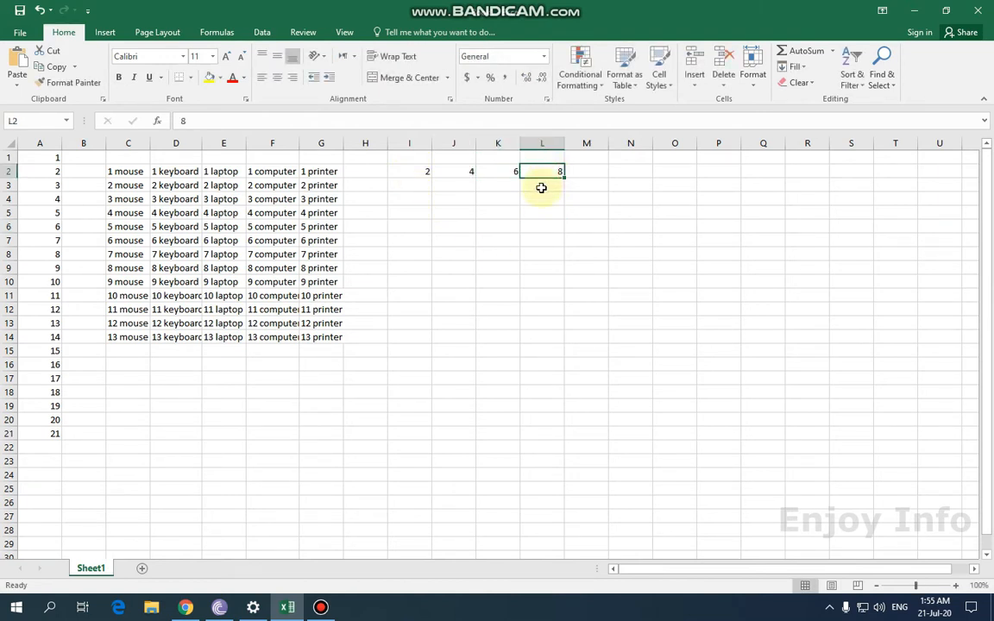
{"action": "key", "text": "Delete"}
{"action": "left_click", "coordinate": [506, 171]}
{"action": "key", "text": "Delete"}
- Extend the even-number series from I2:J2 across row 2 to column R with AutoFill
{"action": "left_click", "coordinate": [421, 170]}
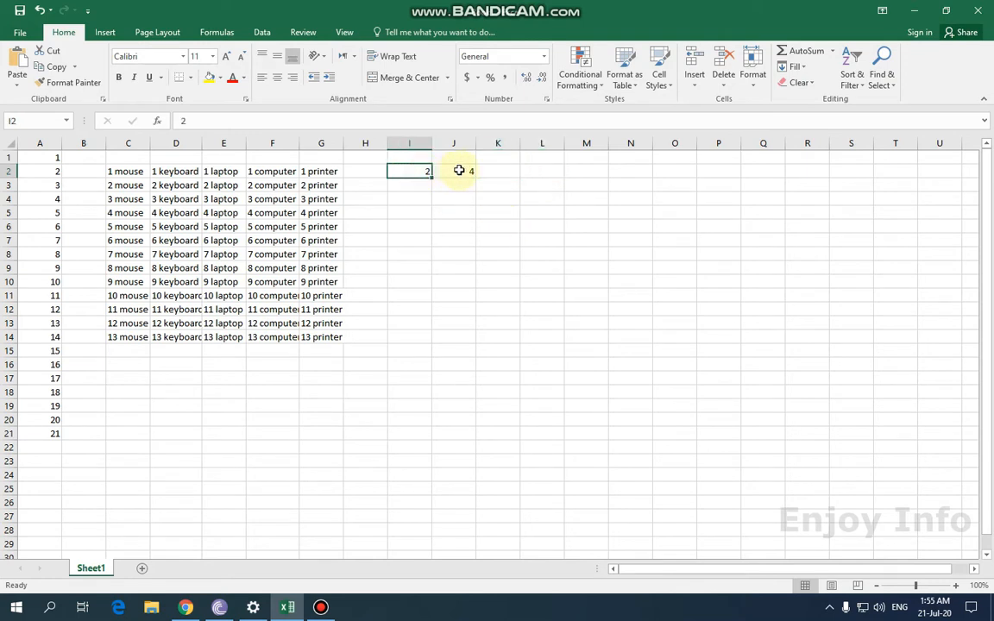
{"action": "left_click_drag", "start_coordinate": [459, 171], "coordinate": [804, 177]}
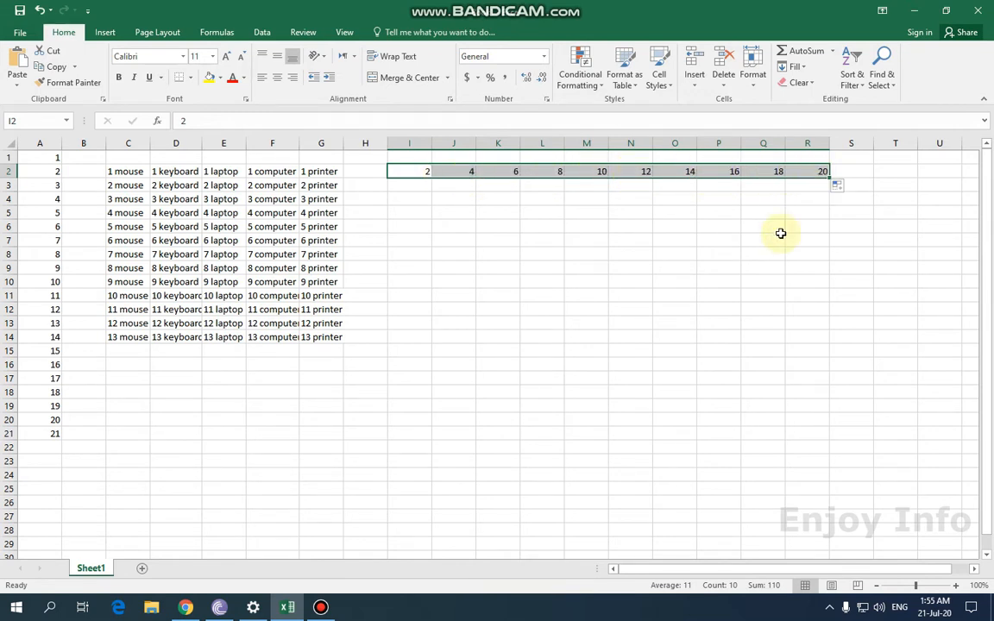
{"action": "left_click", "coordinate": [686, 240]}
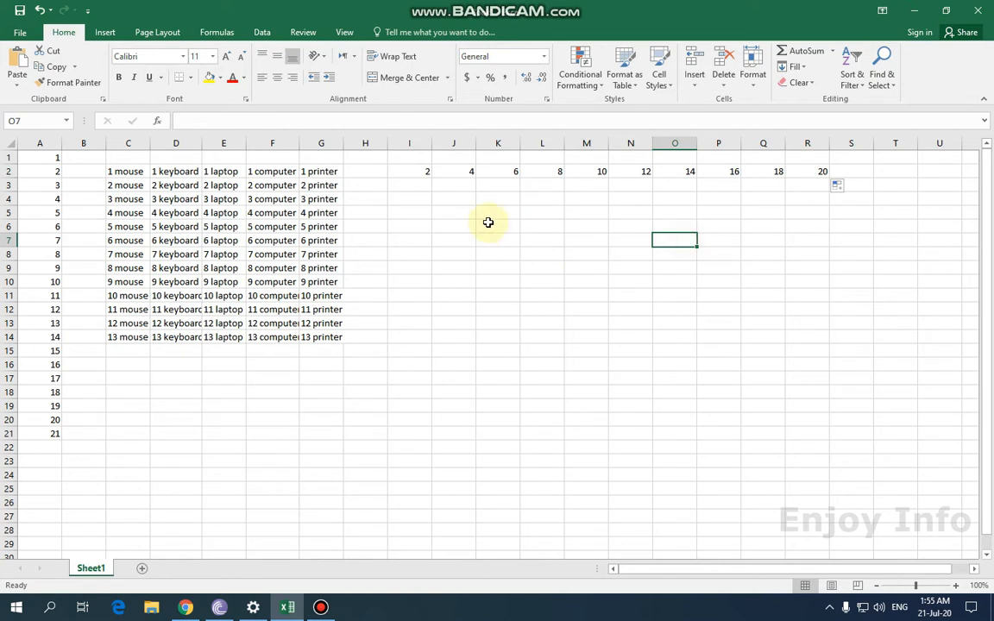
- Enter 5, 9, 12, 13 and 15 in cells I3 through M3
{"action": "left_click", "coordinate": [423, 187]}
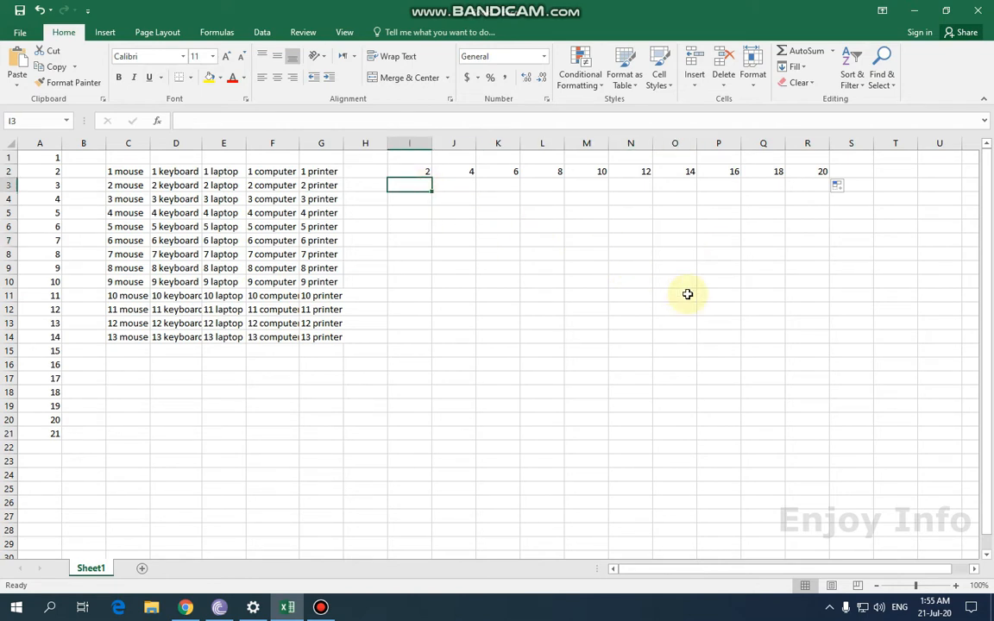
{"action": "type", "text": "5"}
{"action": "key", "text": "Tab"}
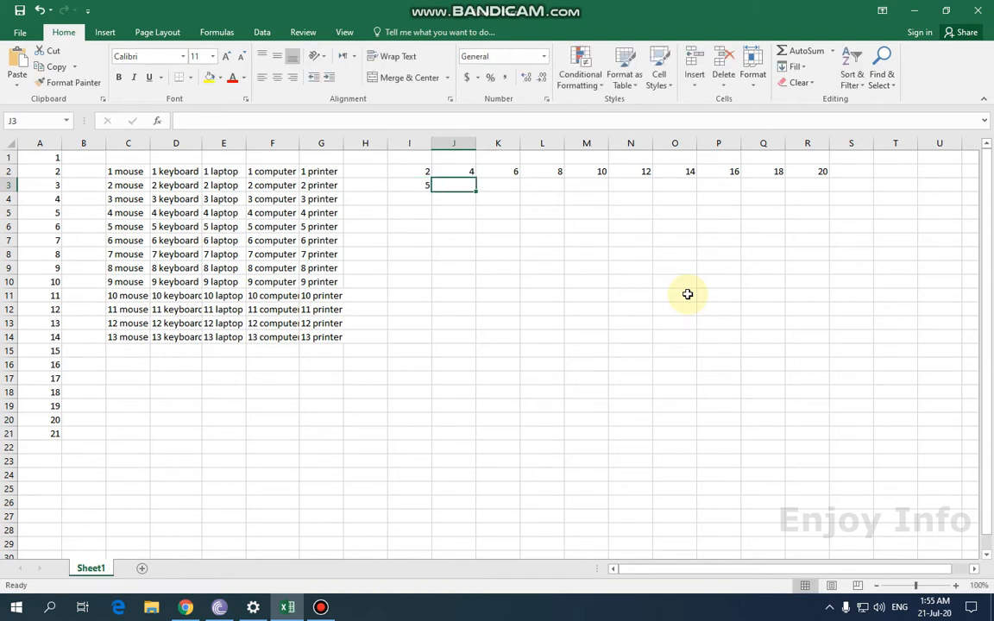
{"action": "type", "text": "9"}
{"action": "key", "text": "Tab"}
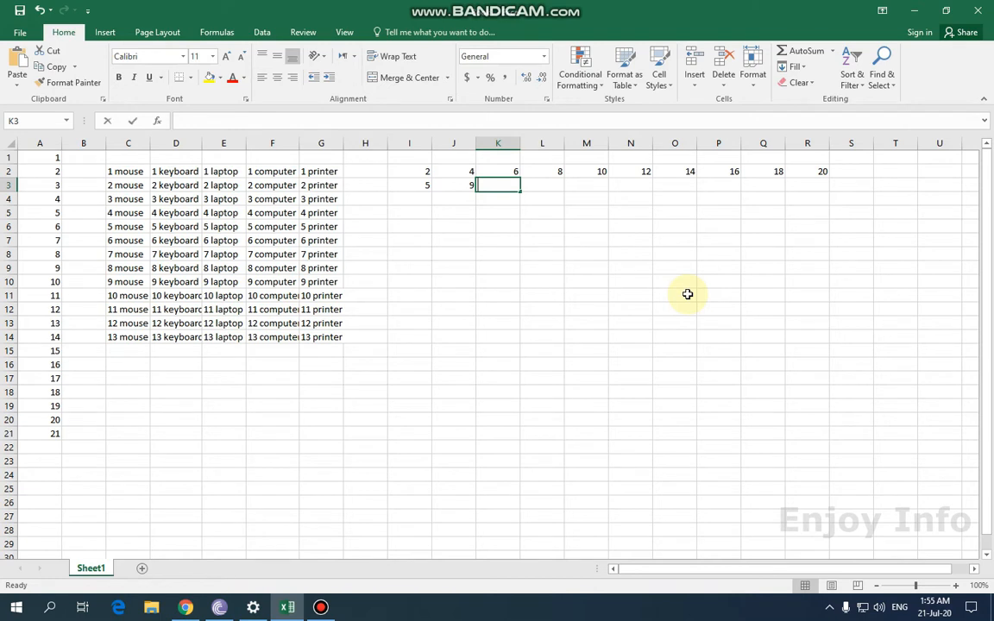
{"action": "type", "text": "12"}
{"action": "key", "text": "Tab"}
{"action": "type", "text": "13"}
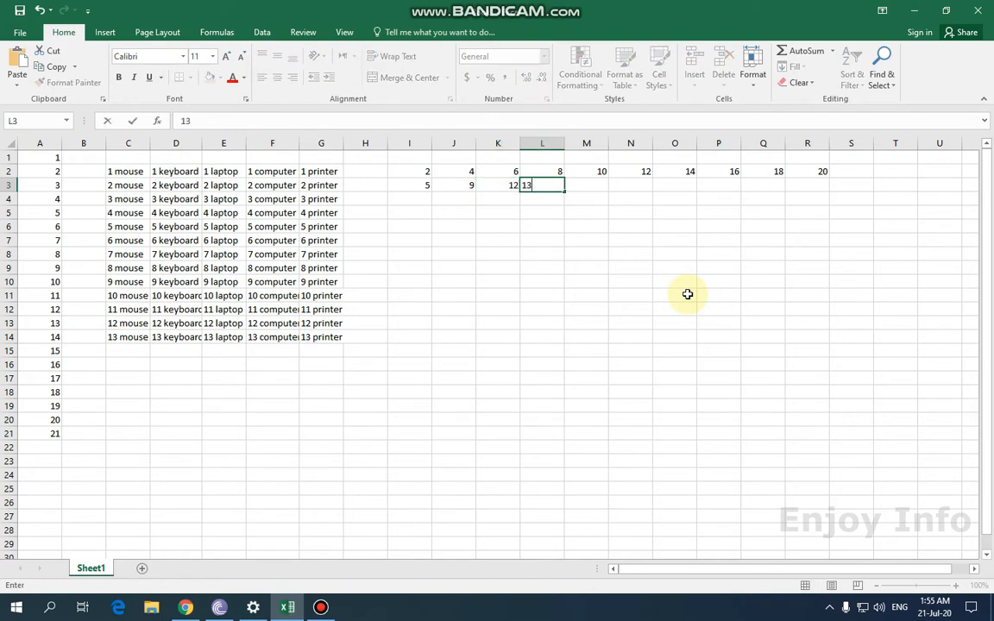
{"action": "key", "text": "Tab"}
{"action": "type", "text": "15"}
{"action": "key", "text": "Tab"}
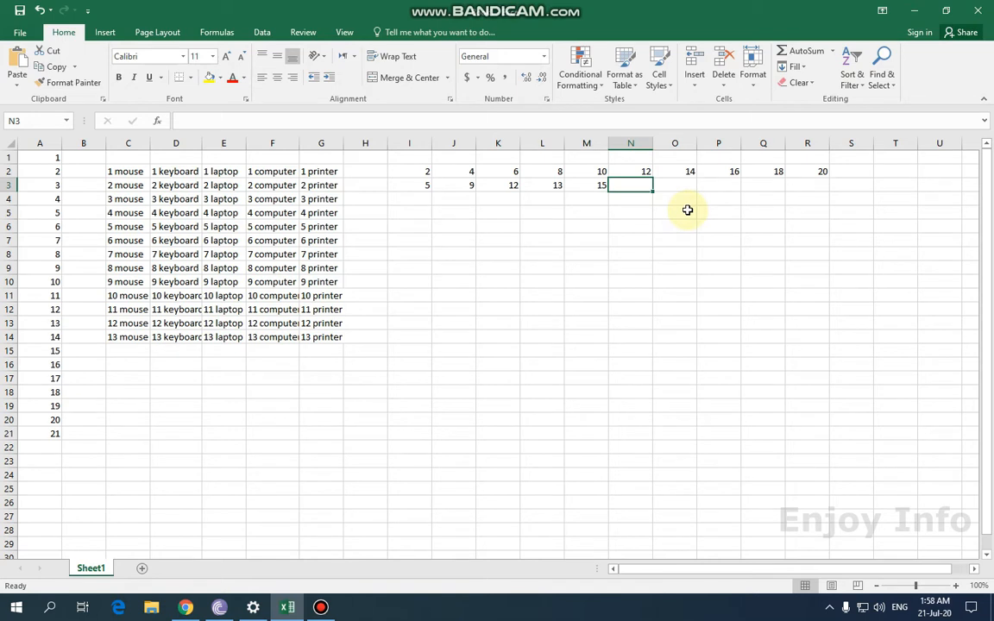
- Enter 17, 19, 21, 23 and 25 in cells N3 through R3
{"action": "type", "text": "17"}
{"action": "key", "text": "Tab"}
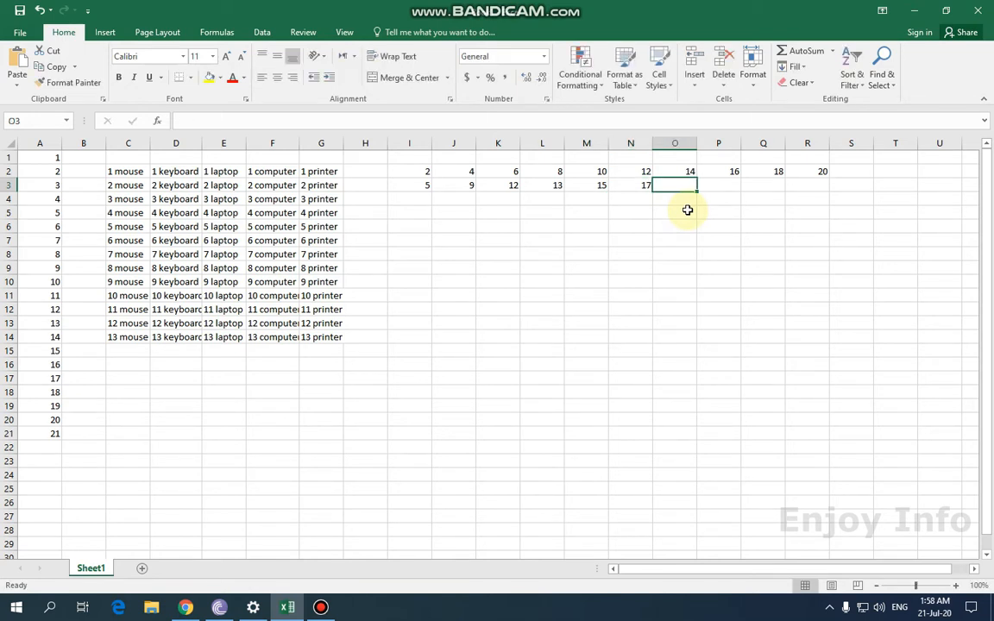
{"action": "type", "text": "19"}
{"action": "key", "text": "Tab"}
{"action": "type", "text": "21"}
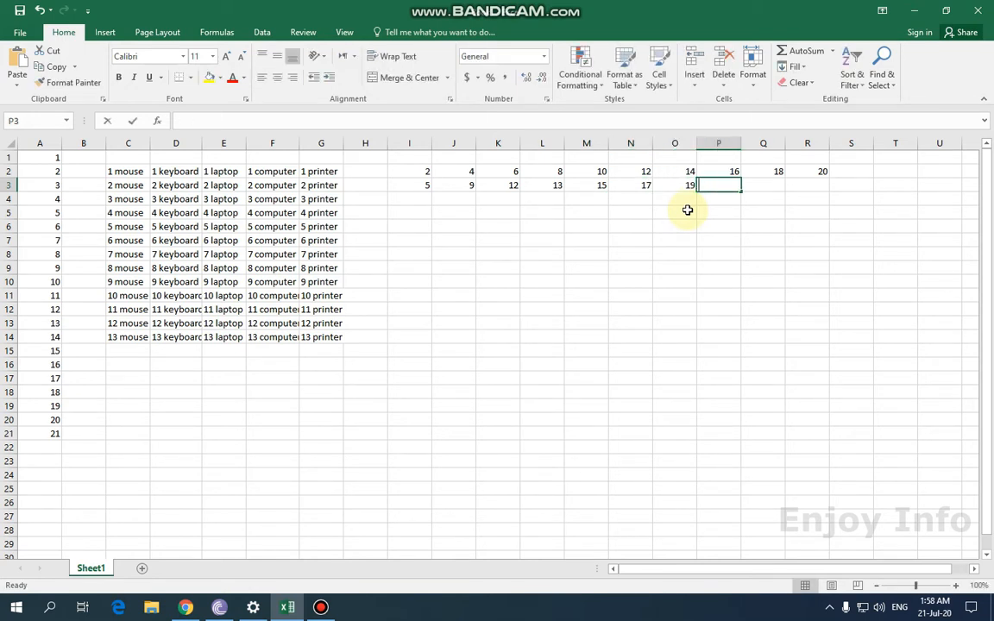
{"action": "key", "text": "Tab"}
{"action": "type", "text": "23"}
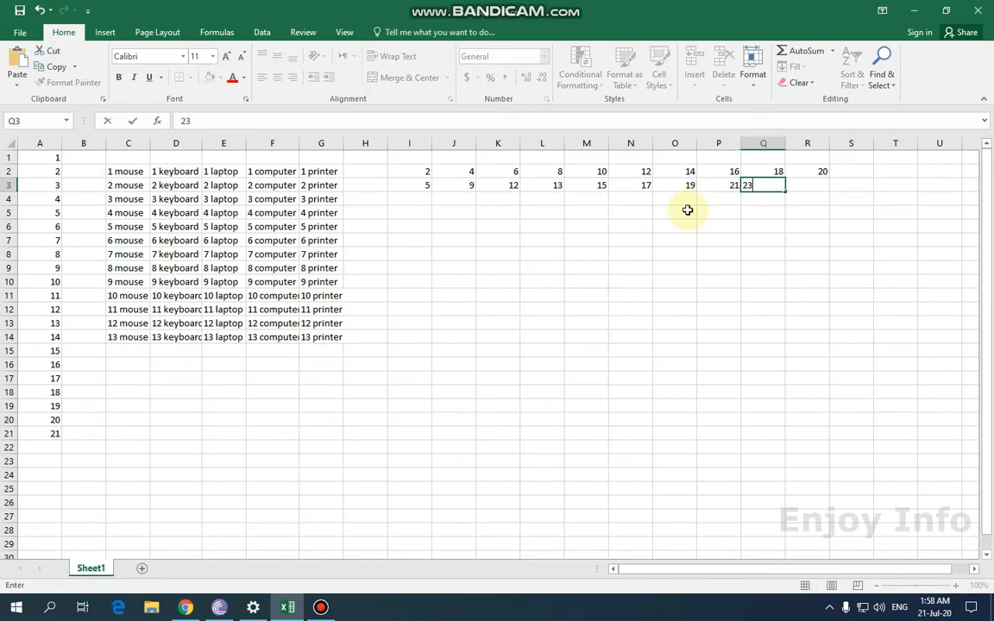
{"action": "key", "text": "Tab"}
{"action": "type", "text": "25"}
{"action": "left_click", "coordinate": [597, 248]}
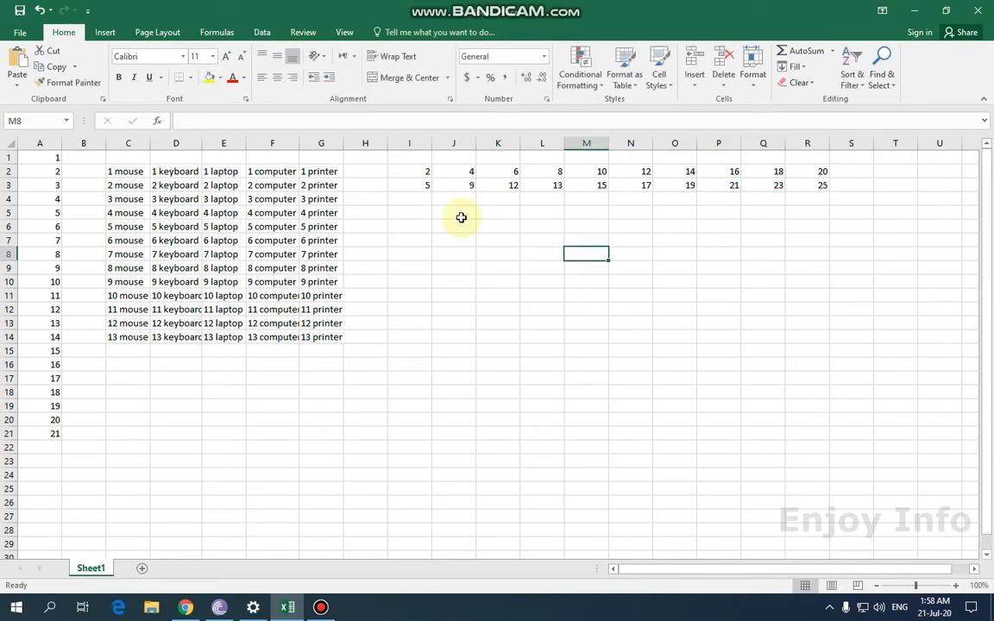
- Extend the number series from I2:R3 down to row 14 with AutoFill
{"action": "left_click", "coordinate": [415, 171]}
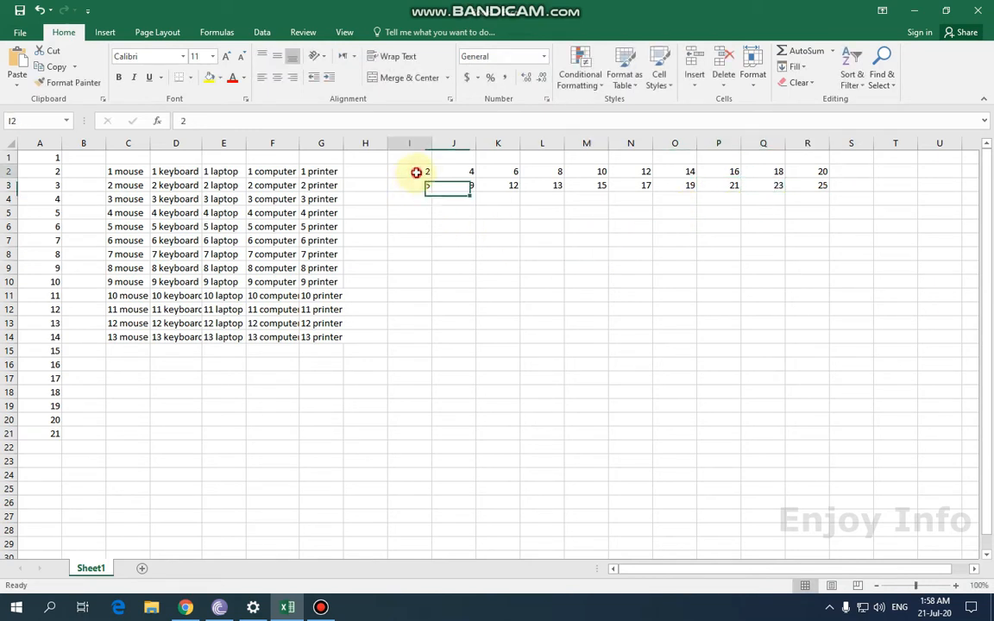
{"action": "left_click", "coordinate": [821, 186], "text": "shift"}
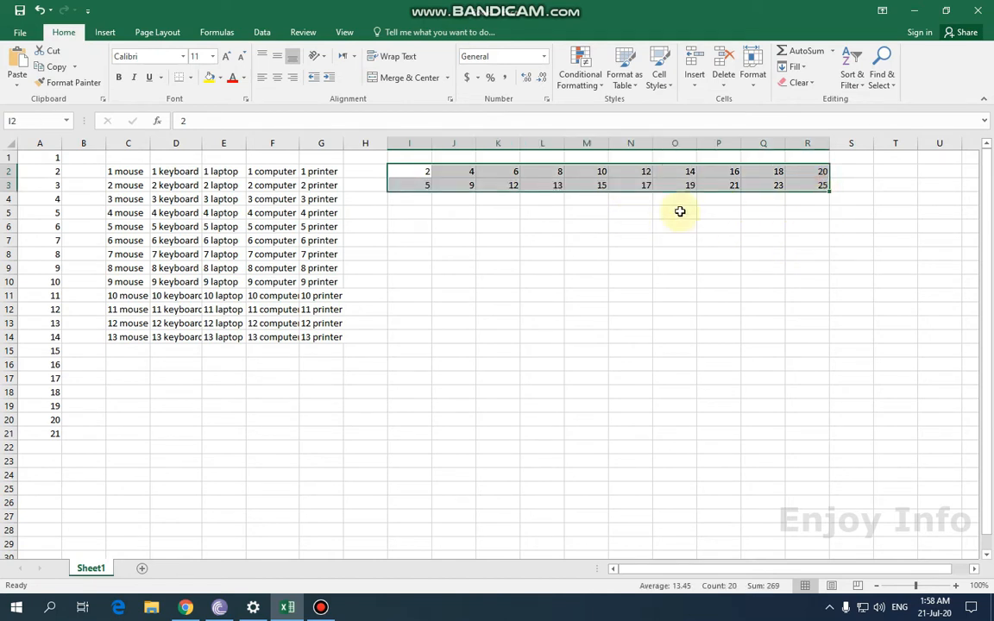
{"action": "left_click_drag", "start_coordinate": [830, 191], "coordinate": [833, 343]}
{"action": "left_click", "coordinate": [771, 433]}
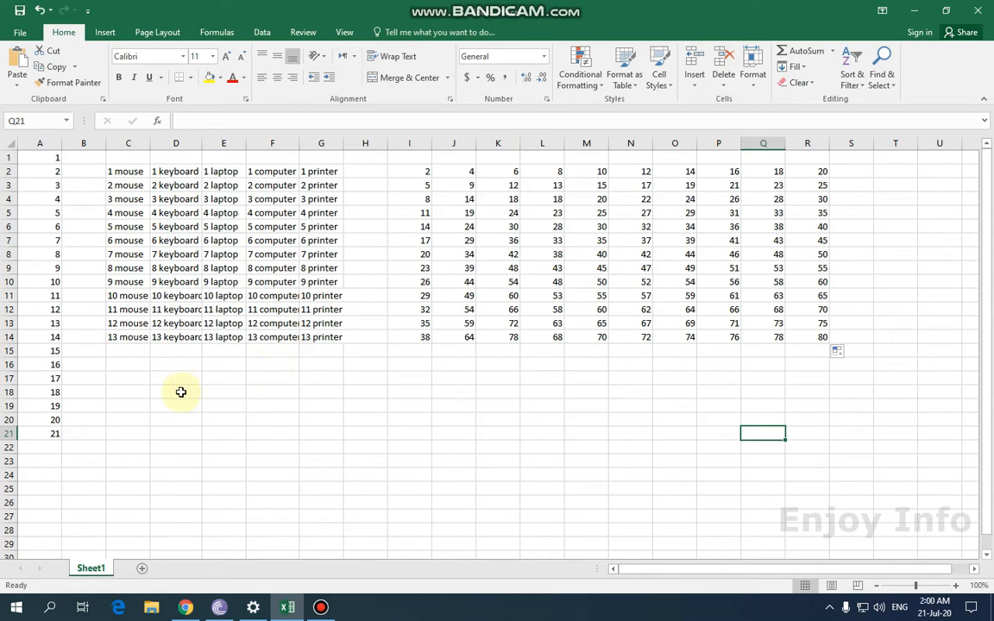
- Enter 1500 in cell C16 and 1700 in cell C17
{"action": "left_click", "coordinate": [130, 365]}
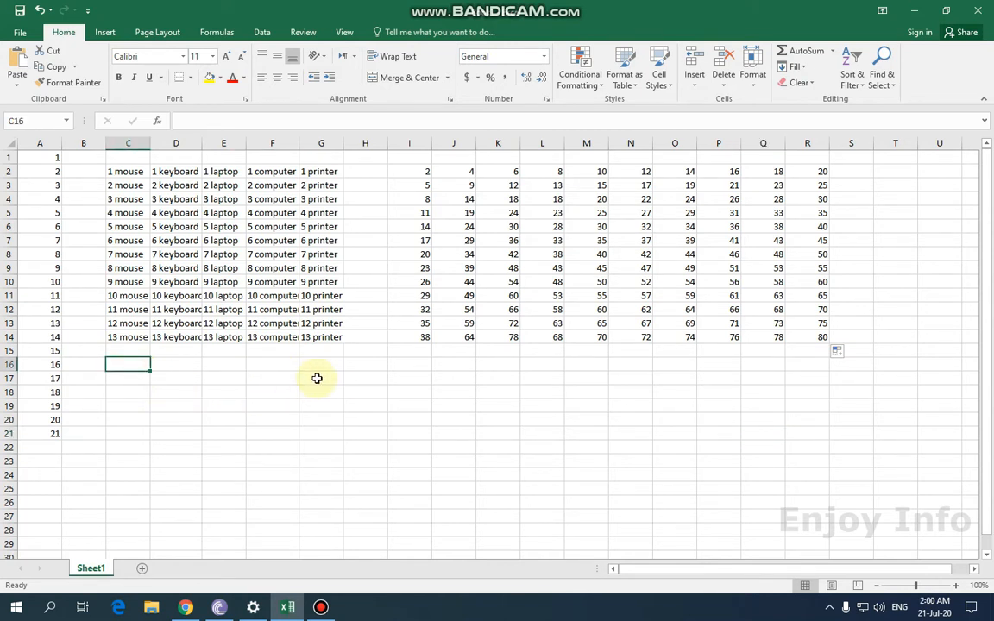
{"action": "type", "text": "15"}
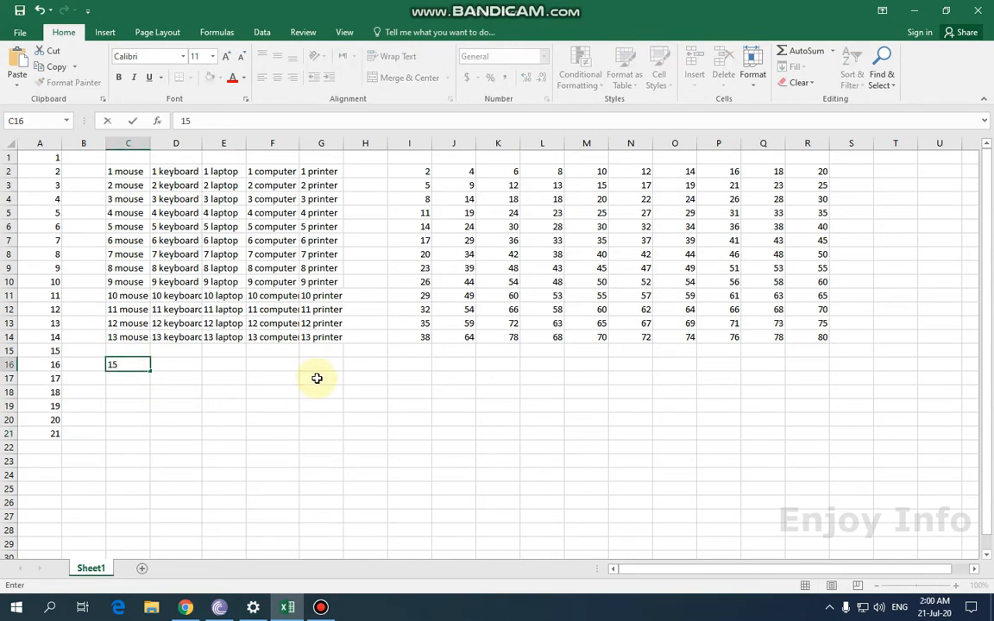
{"action": "type", "text": "00"}
{"action": "key", "text": "Return"}
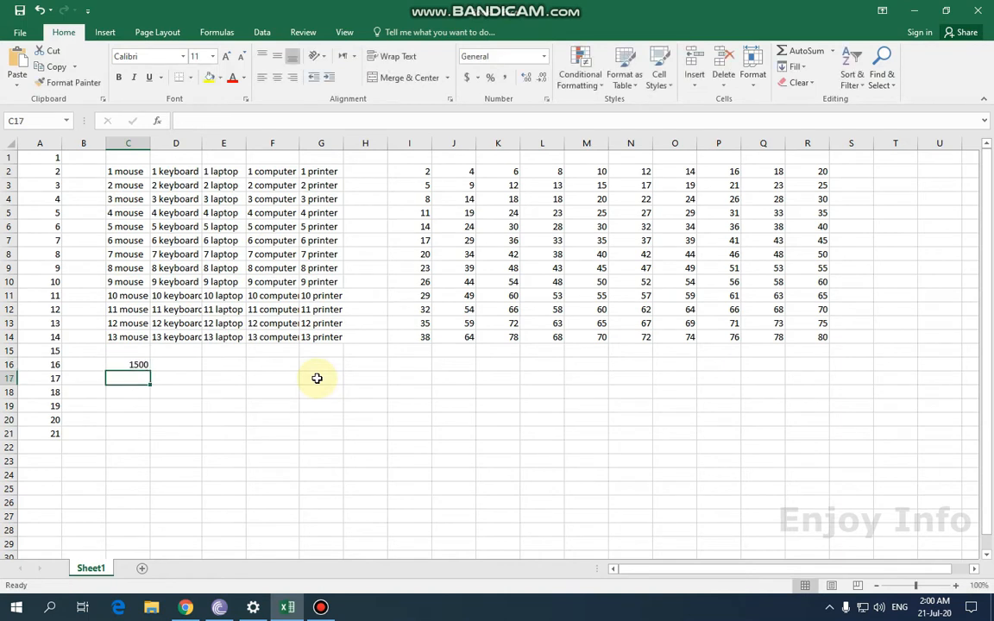
{"action": "type", "text": "1700"}
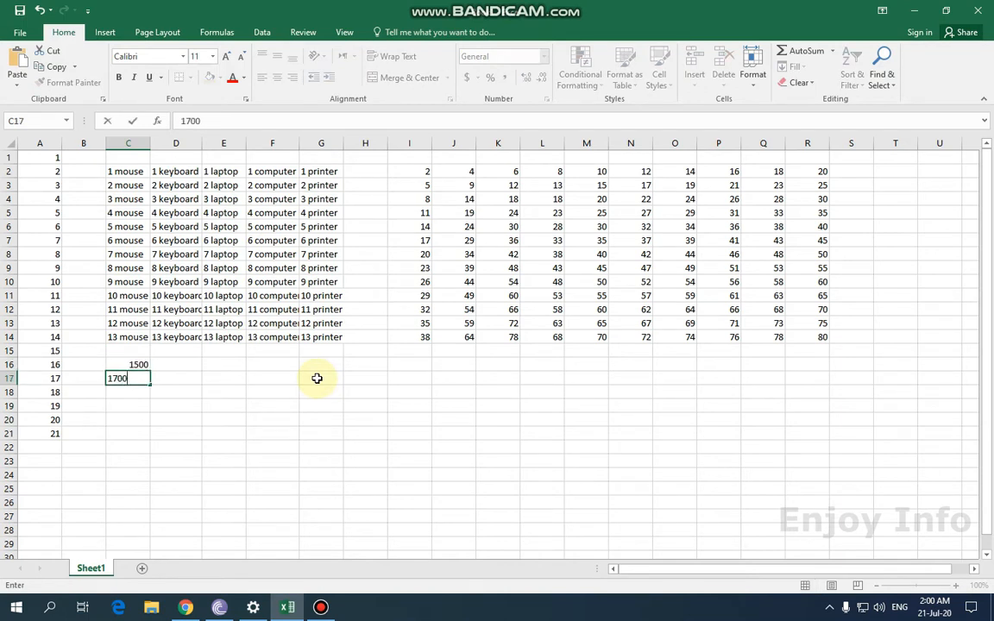
{"action": "key", "text": "Return"}
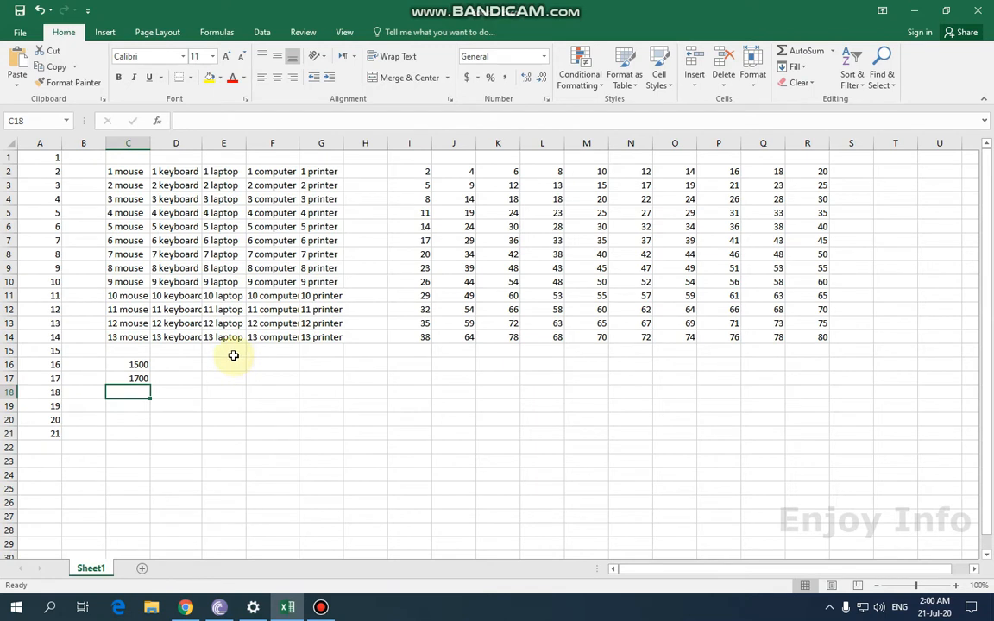
{"action": "left_click", "coordinate": [194, 376]}
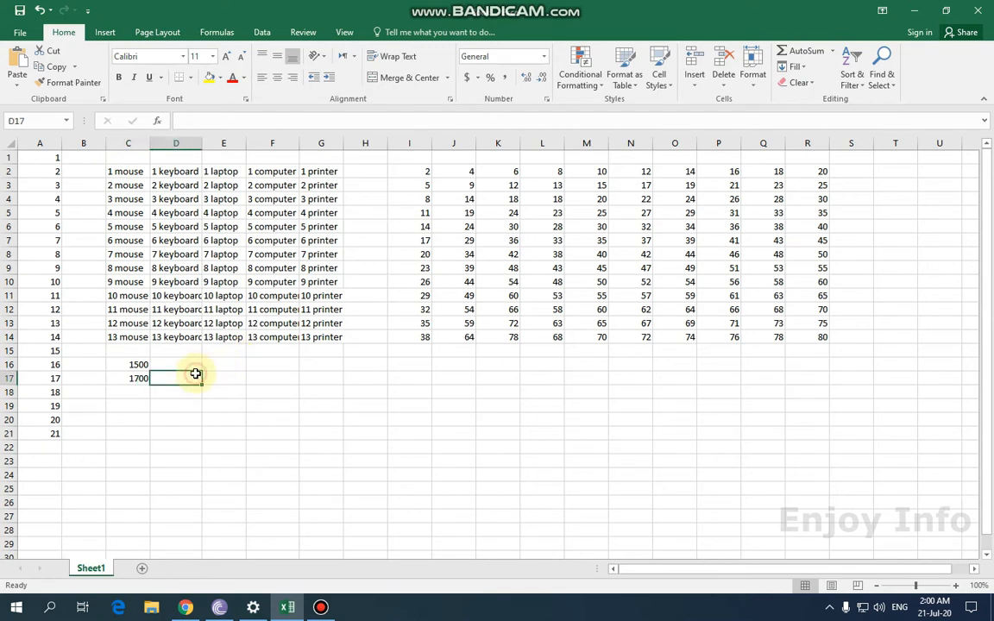
{"action": "left_click", "coordinate": [139, 368]}
{"action": "left_click", "coordinate": [142, 385], "text": "shift"}
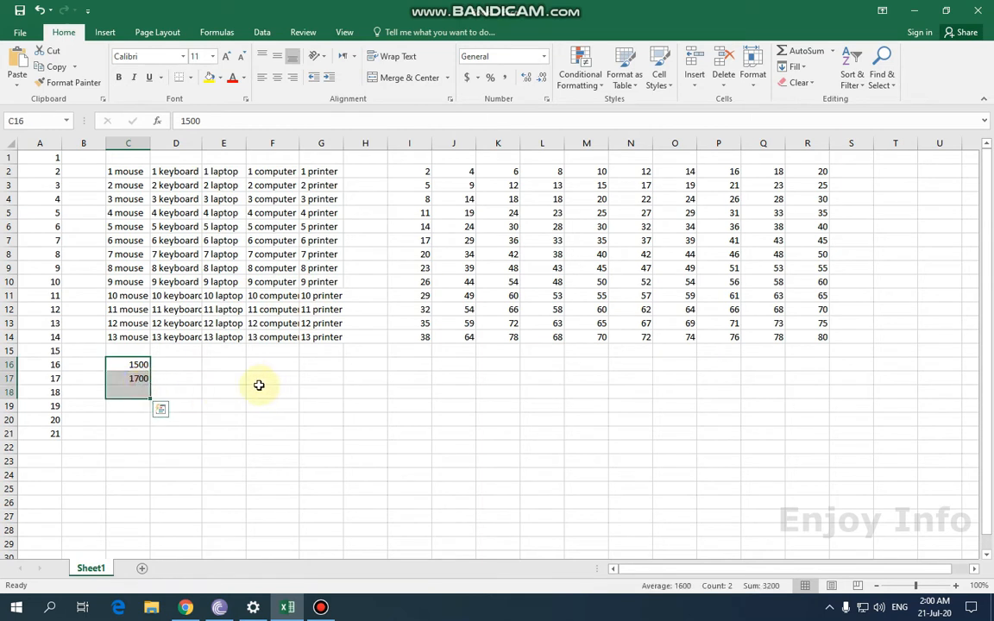
{"action": "left_click", "coordinate": [257, 388]}
- Extend the number series from C16:C17 down to row 28 with AutoFill
{"action": "left_click_drag", "start_coordinate": [128, 368], "coordinate": [138, 381]}
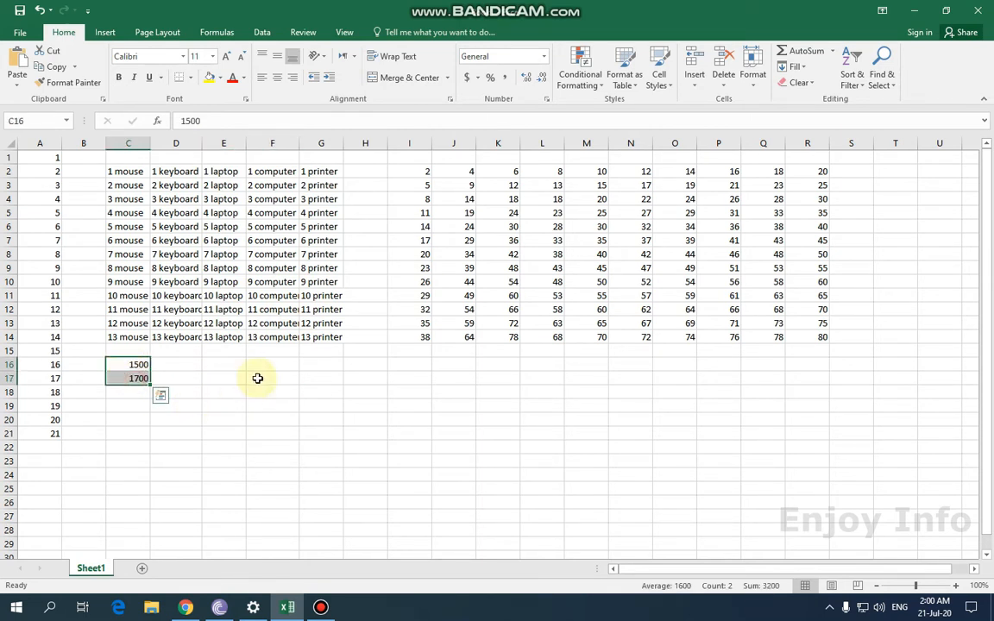
{"action": "scroll", "coordinate": [275, 367], "scroll_direction": "down", "scroll_amount": 1}
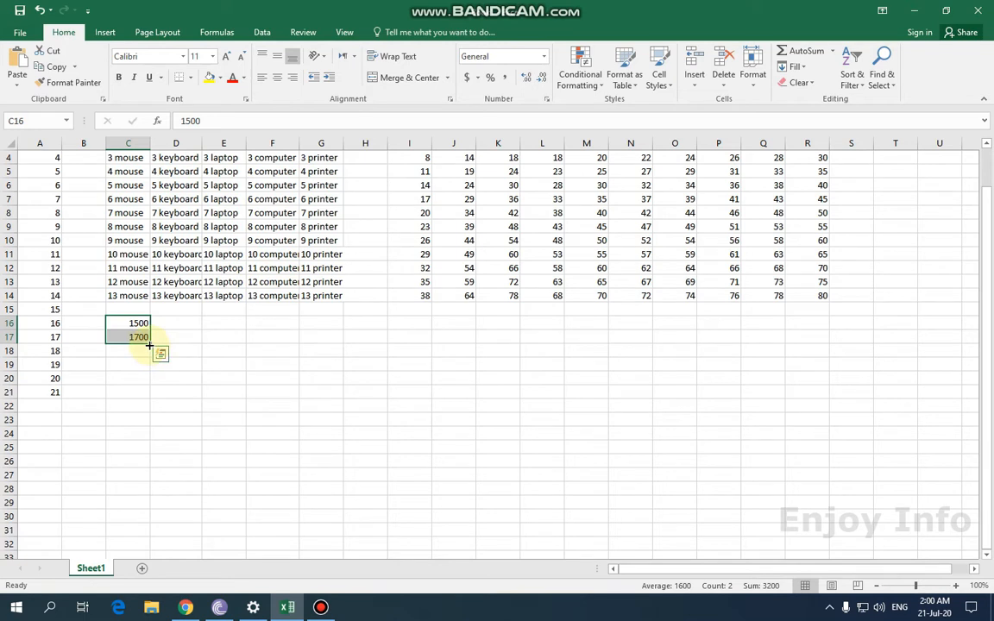
{"action": "left_click_drag", "start_coordinate": [150, 345], "coordinate": [140, 490]}
{"action": "scroll", "coordinate": [284, 377], "scroll_direction": "down", "scroll_amount": 2}
{"action": "left_click", "coordinate": [272, 378]}
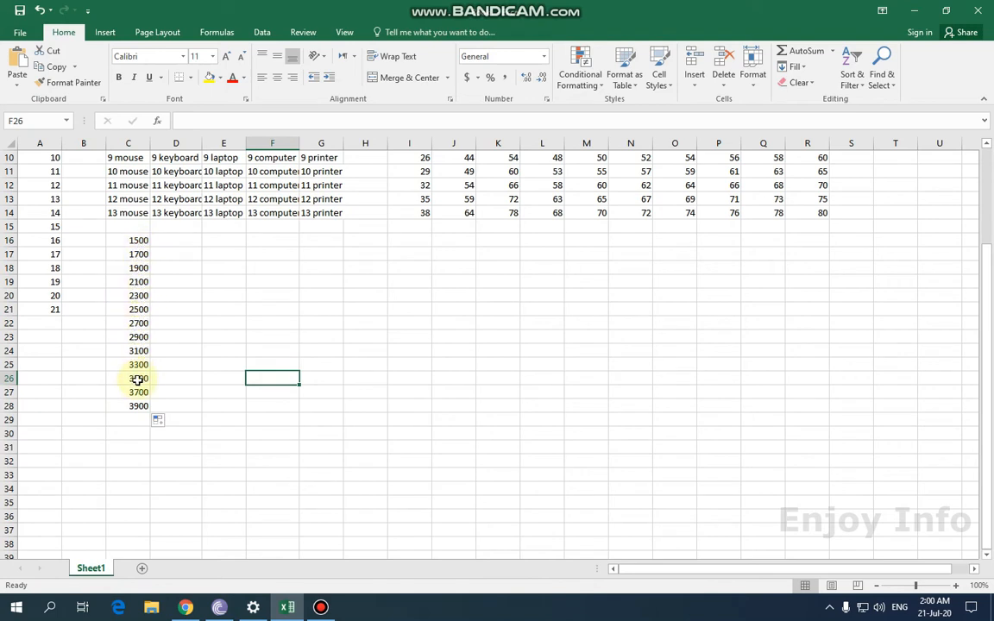
- Enter 250 in F17 and 300 in F18, and extend the series down to row 30 with AutoFill
{"action": "scroll", "coordinate": [185, 395], "scroll_direction": "up", "scroll_amount": 1}
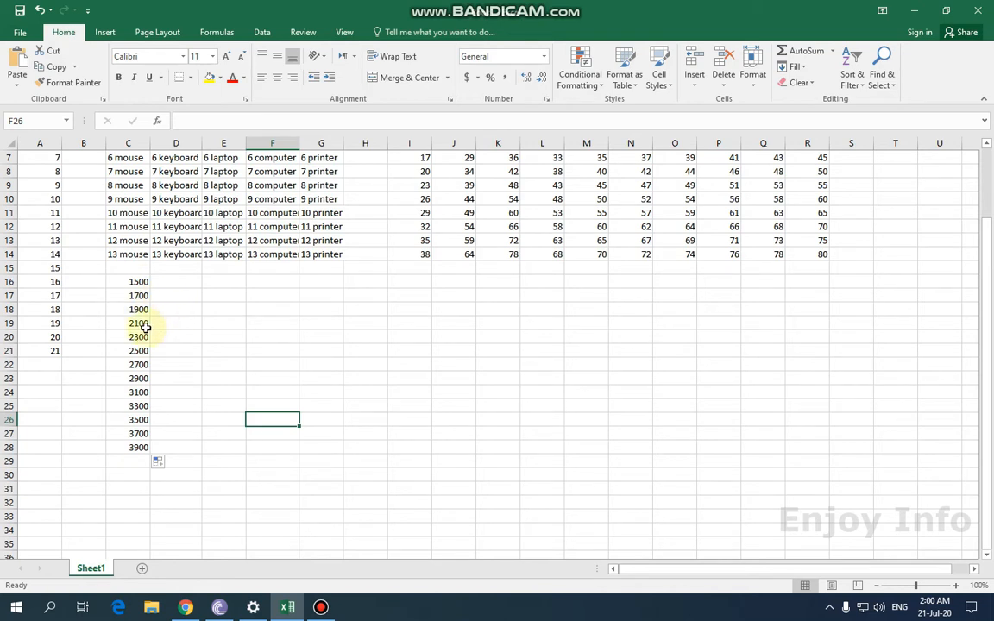
{"action": "left_click", "coordinate": [176, 283]}
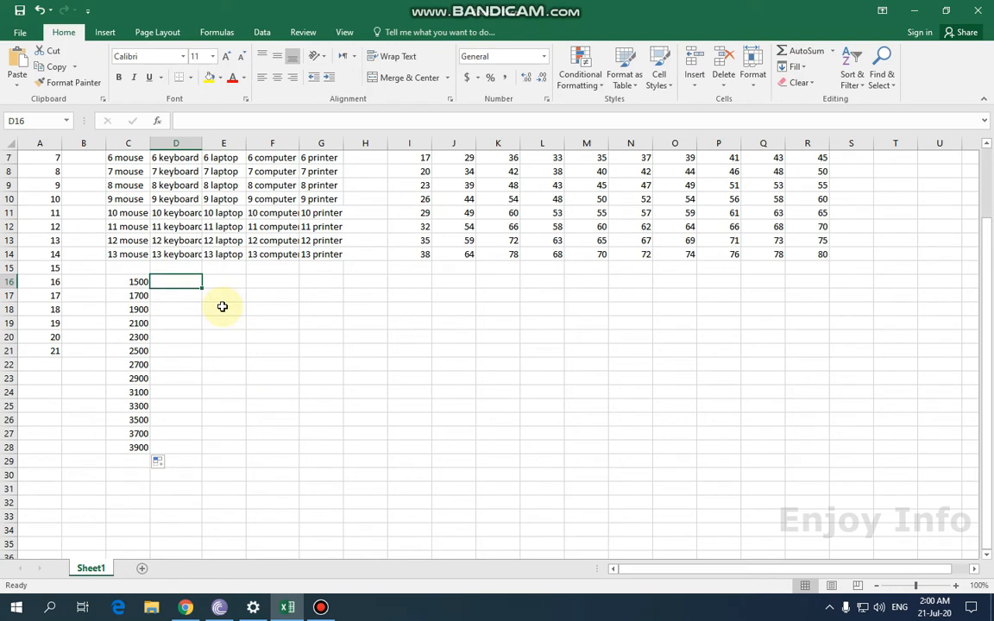
{"action": "left_click", "coordinate": [174, 297]}
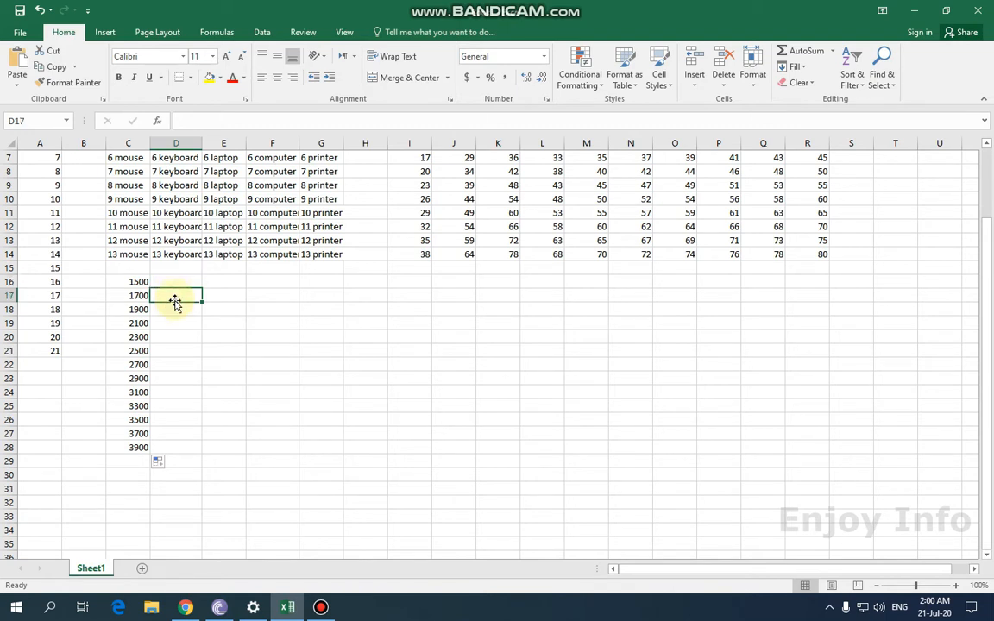
{"action": "left_click", "coordinate": [290, 297]}
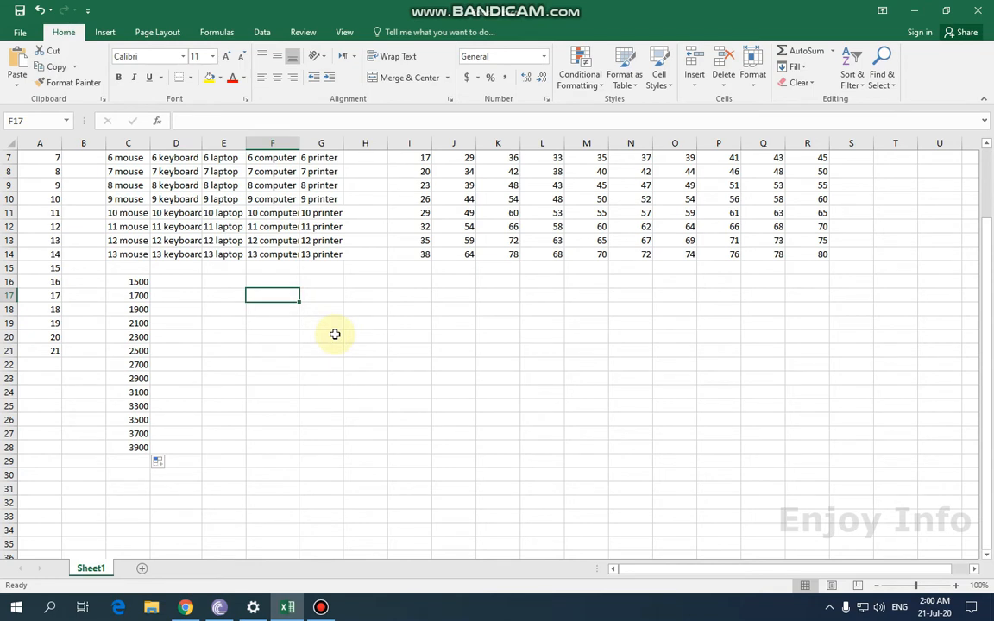
{"action": "type", "text": "250"}
{"action": "key", "text": "Return"}
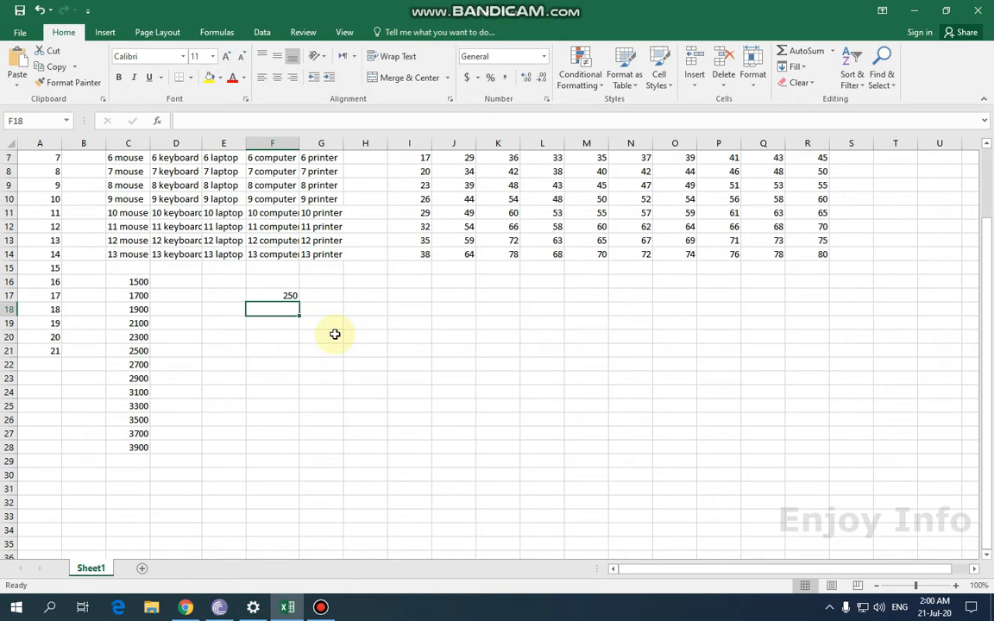
{"action": "type", "text": "3"}
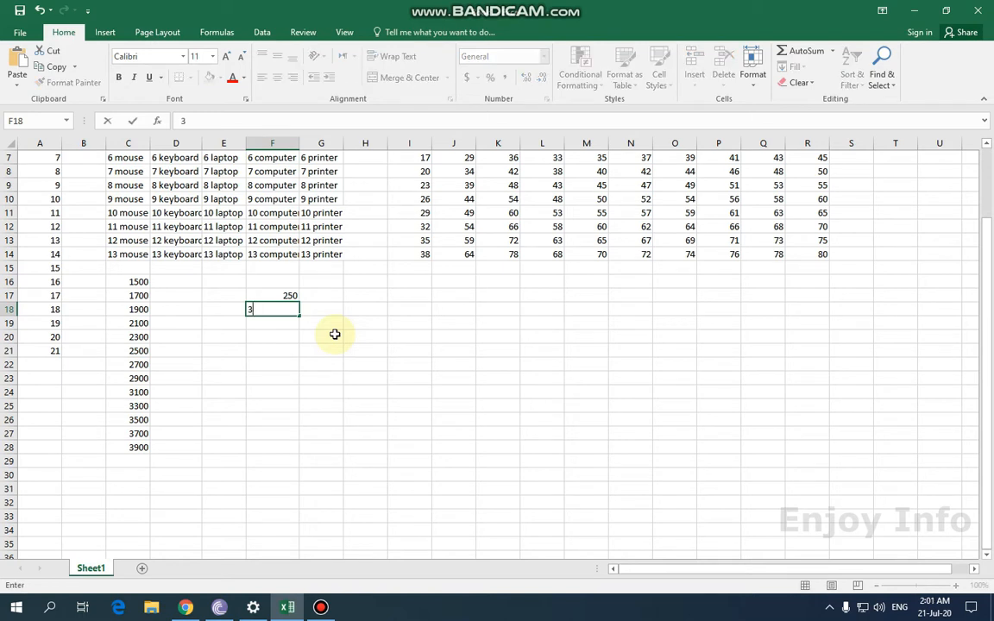
{"action": "type", "text": "00"}
{"action": "key", "text": "Return"}
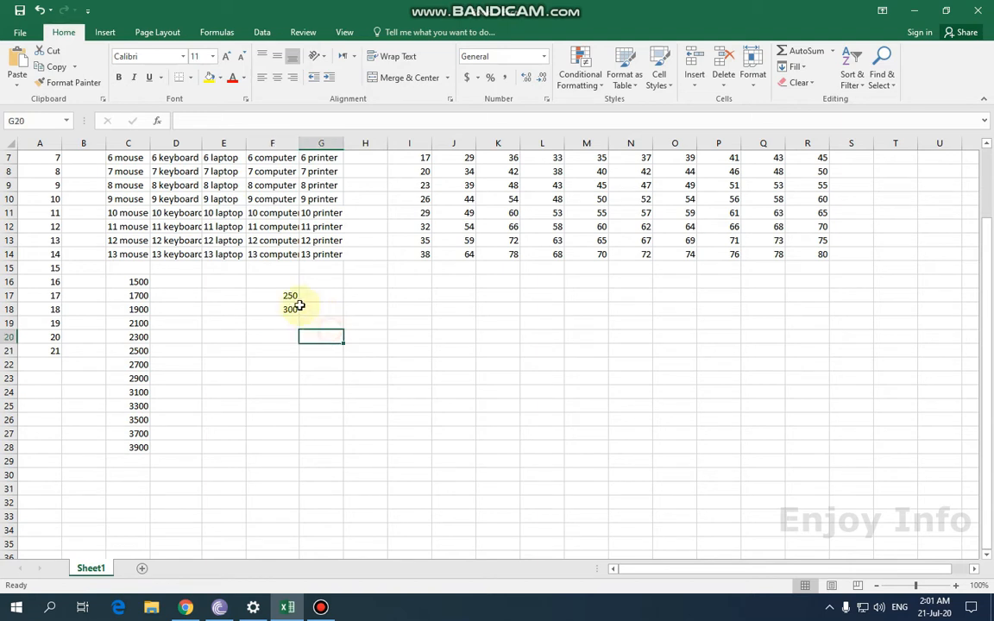
{"action": "left_click_drag", "start_coordinate": [291, 297], "coordinate": [302, 480]}
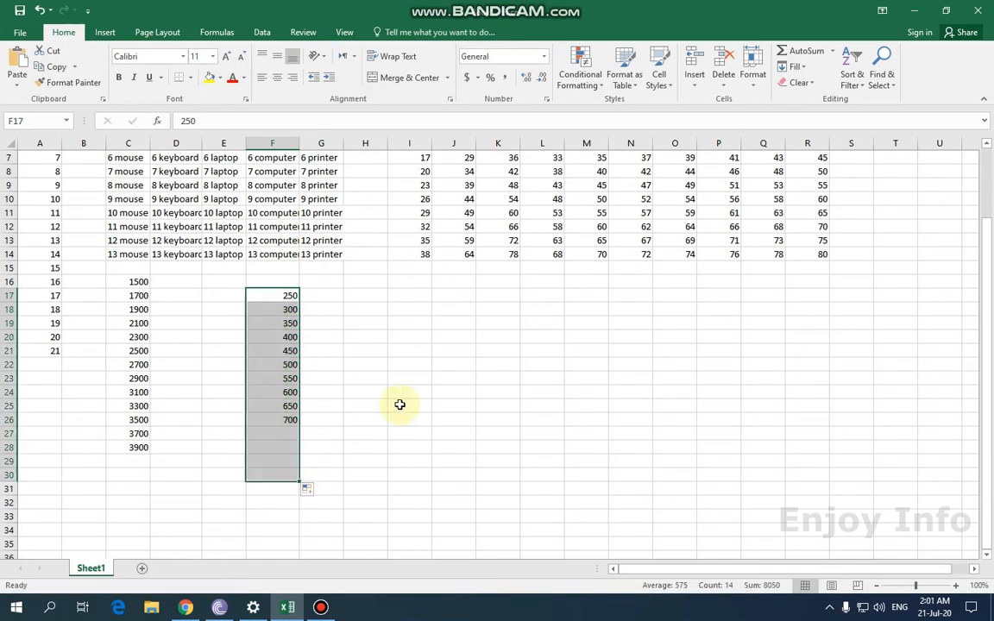
{"action": "left_click", "coordinate": [402, 380]}
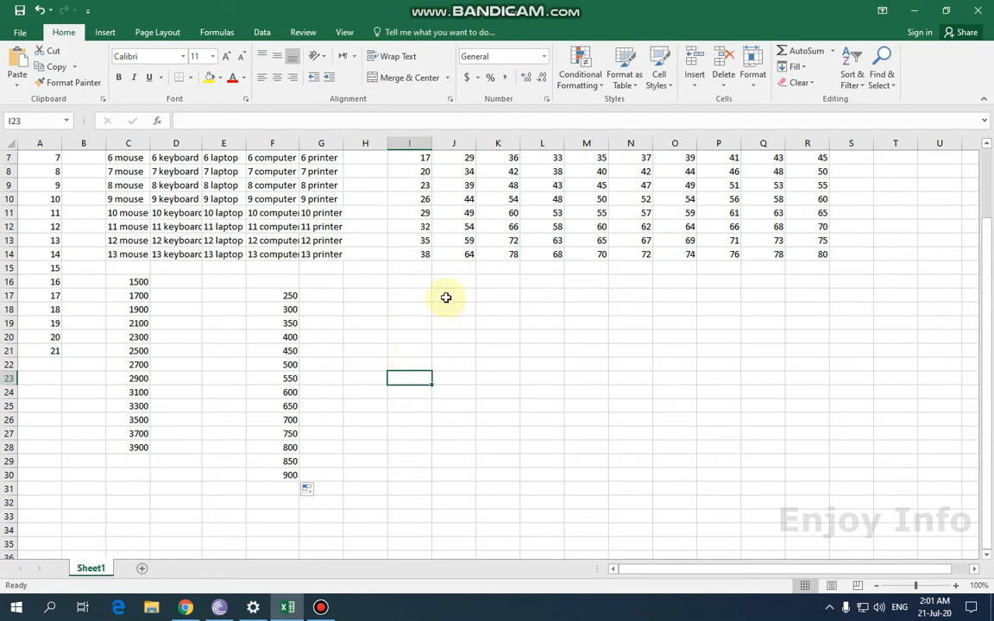
- Enter 5 in I17 and 20 in I18, and extend the series down to row 29 with AutoFill
{"action": "left_click", "coordinate": [411, 298]}
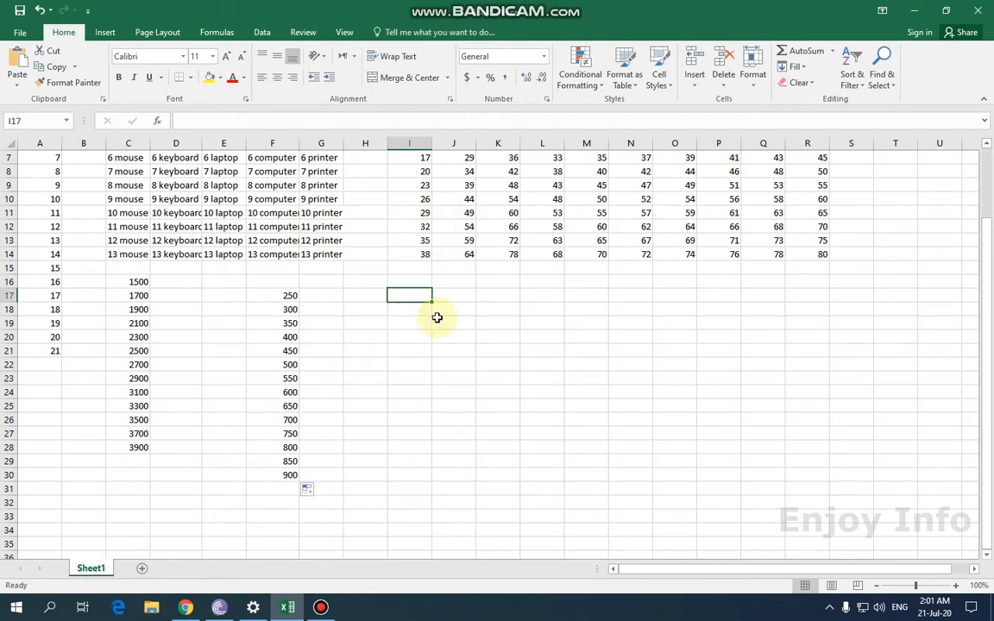
{"action": "type", "text": "5"}
{"action": "key", "text": "Return"}
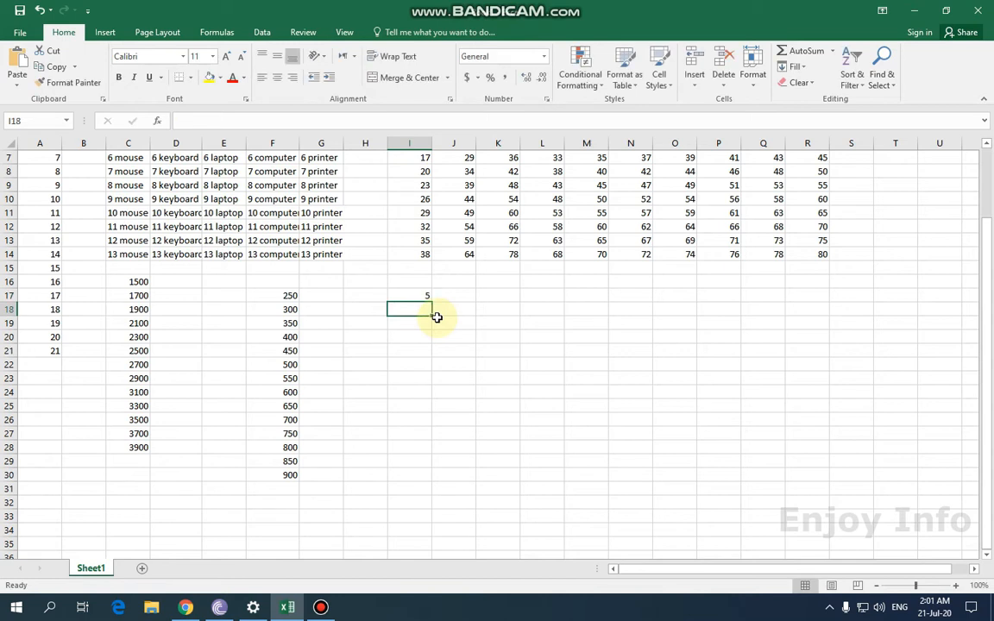
{"action": "type", "text": "2"}
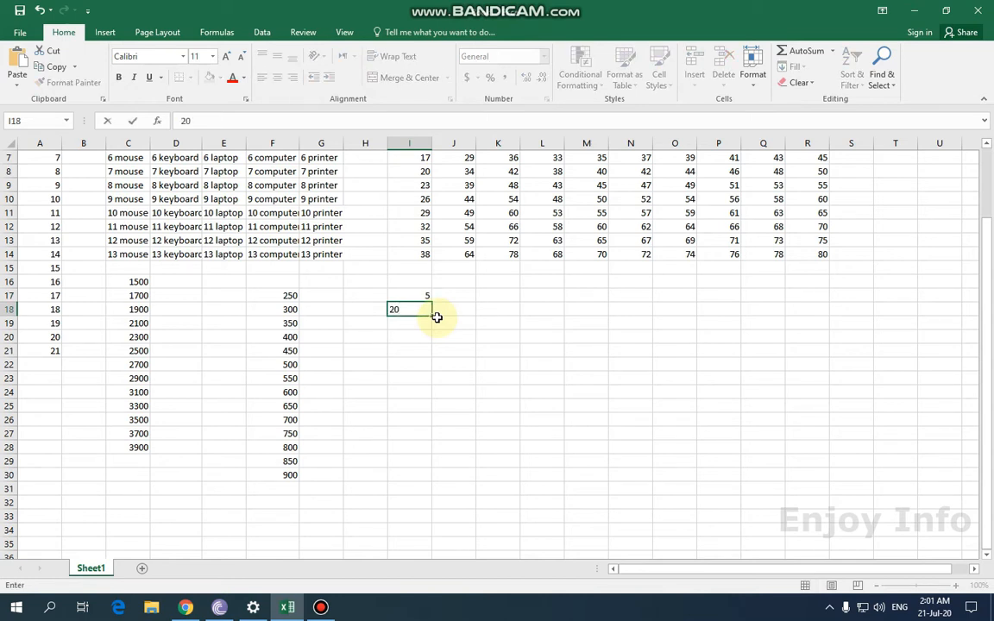
{"action": "type", "text": "0"}
{"action": "key", "text": "Return"}
{"action": "left_click_drag", "start_coordinate": [427, 295], "coordinate": [433, 465]}
{"action": "left_click", "coordinate": [510, 391]}
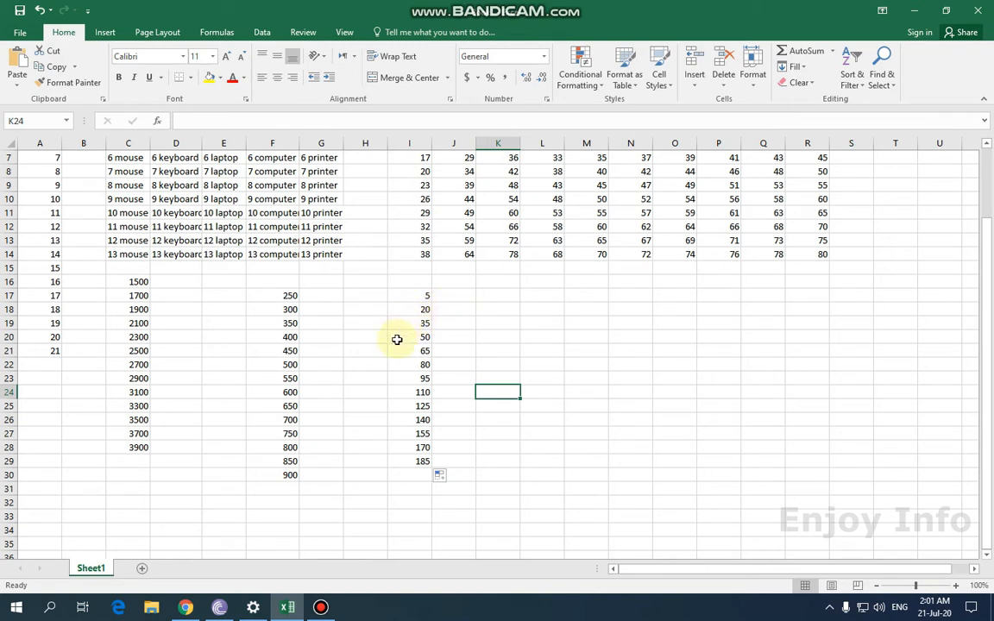
- Enter "computer 15" in cell K17 and "laptop 20" in cell K18
{"action": "key", "text": "Right"}
{"action": "key", "text": "Right"}
{"action": "key", "text": "Down"}
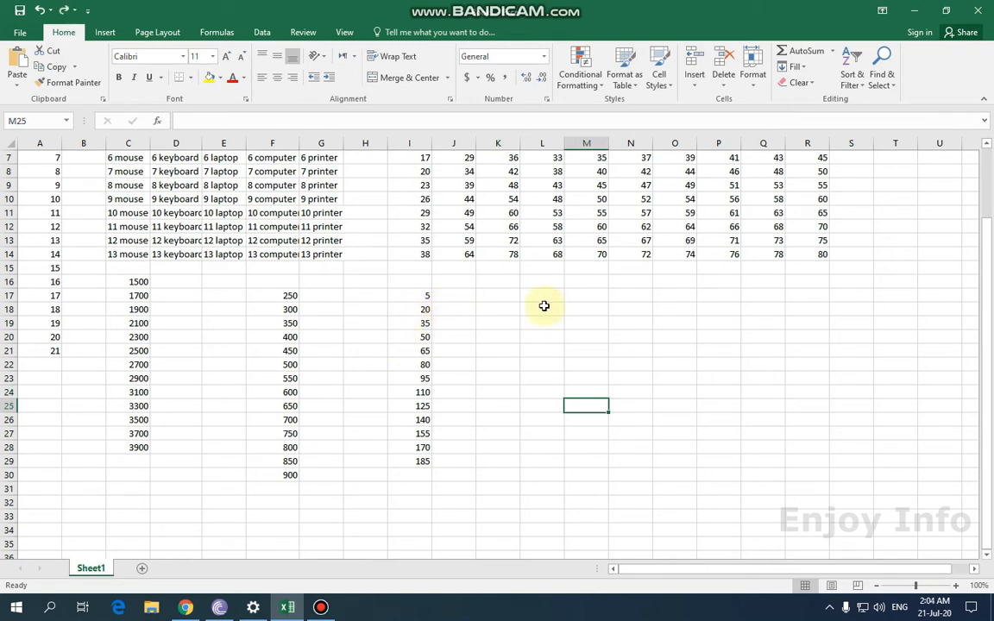
{"action": "left_click", "coordinate": [498, 298]}
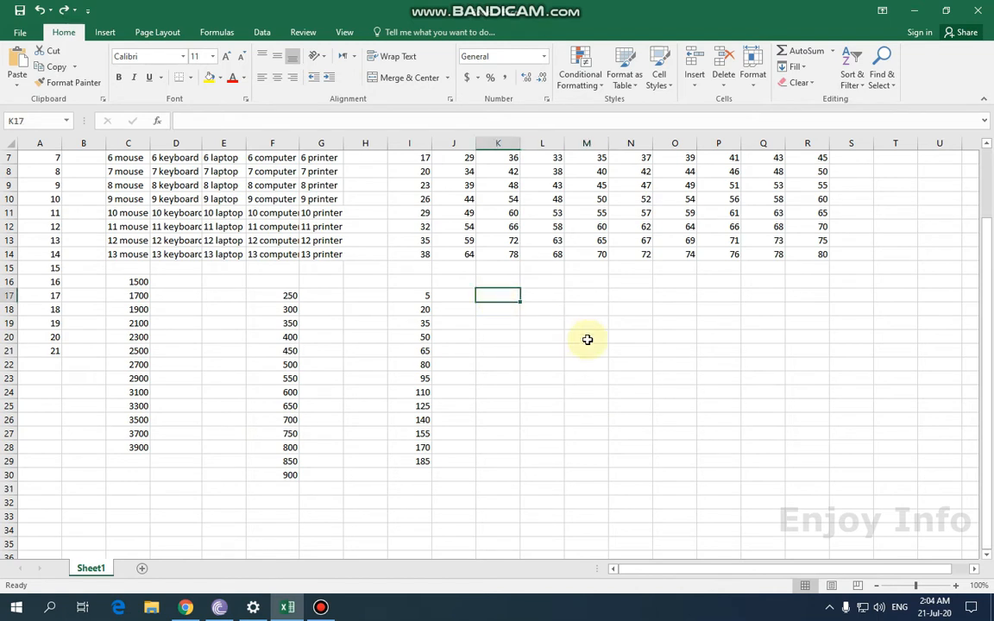
{"action": "type", "text": "a"}
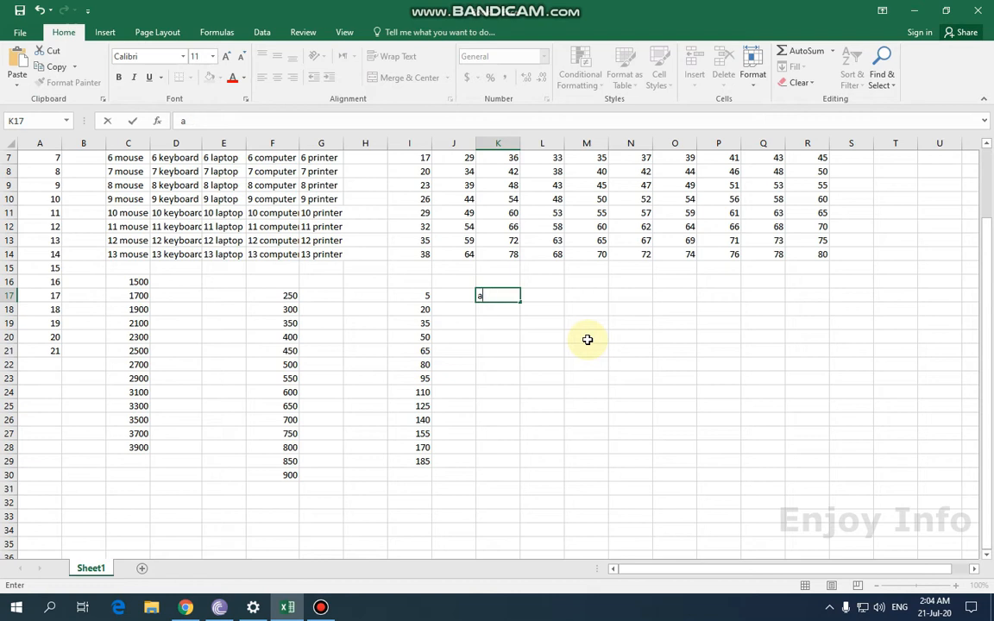
{"action": "type", "text": "computer 15"}
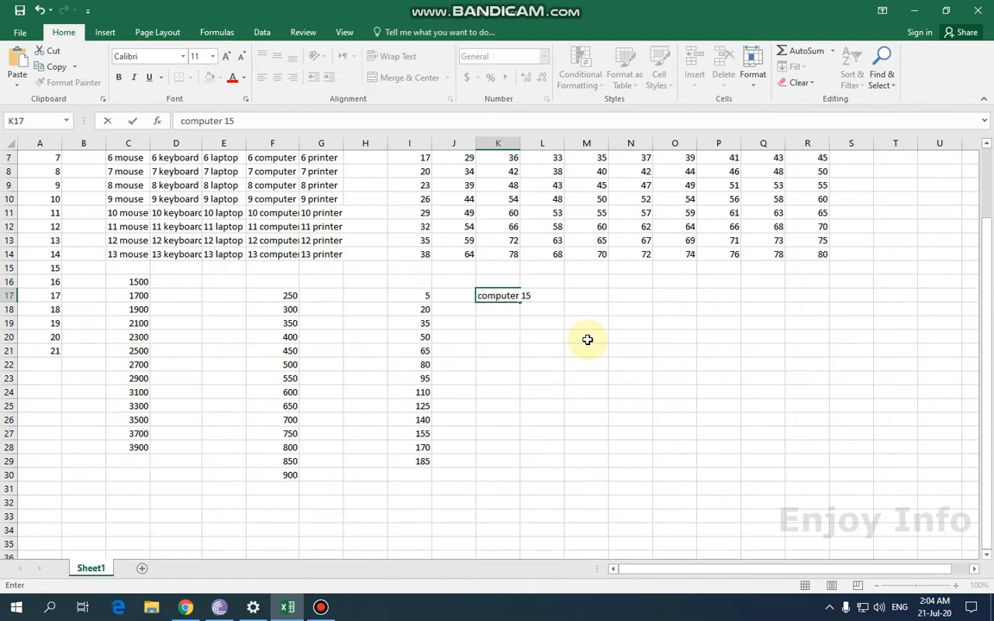
{"action": "key", "text": "Return"}
{"action": "type", "text": "laptop"}
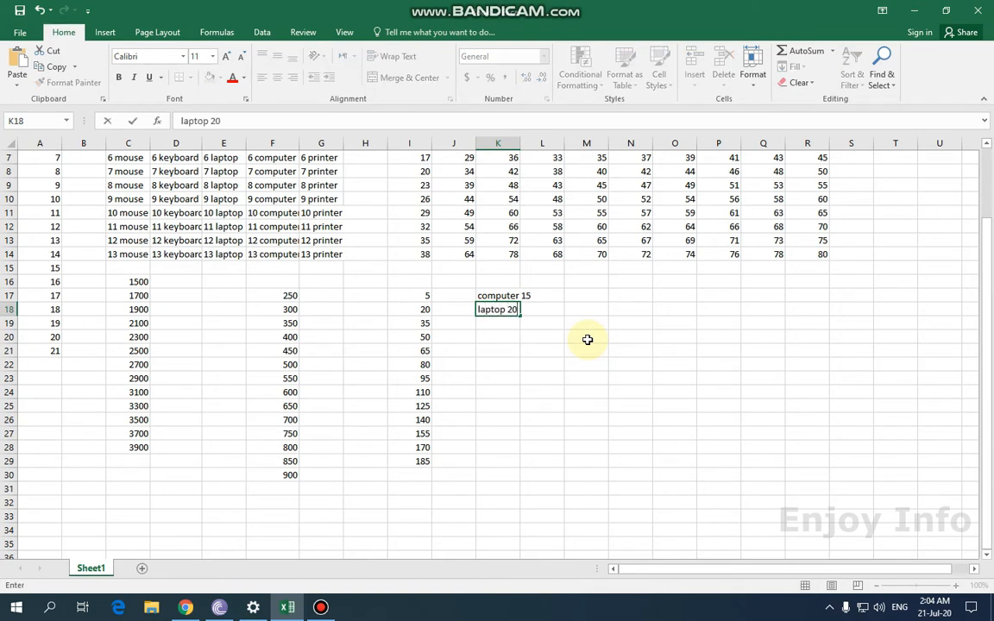
{"action": "type", "text": " 20"}
{"action": "left_click", "coordinate": [646, 340]}
- Widen column K to fit its labels and extend K17:K18 down to row 29 with AutoFill
{"action": "left_click", "coordinate": [512, 295]}
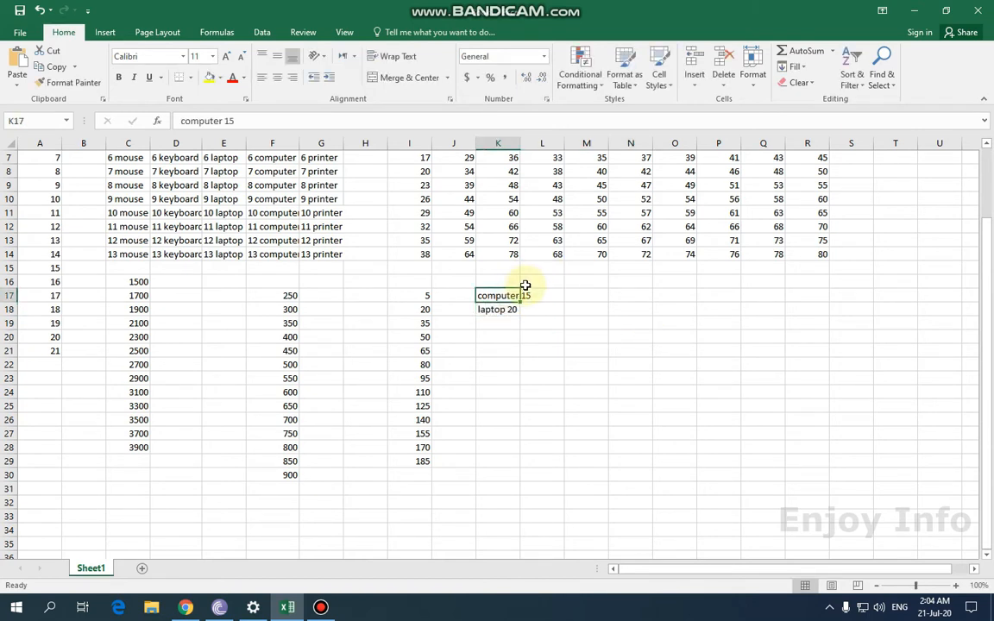
{"action": "left_click_drag", "start_coordinate": [520, 142], "coordinate": [533, 143]}
{"action": "left_click", "coordinate": [609, 308]}
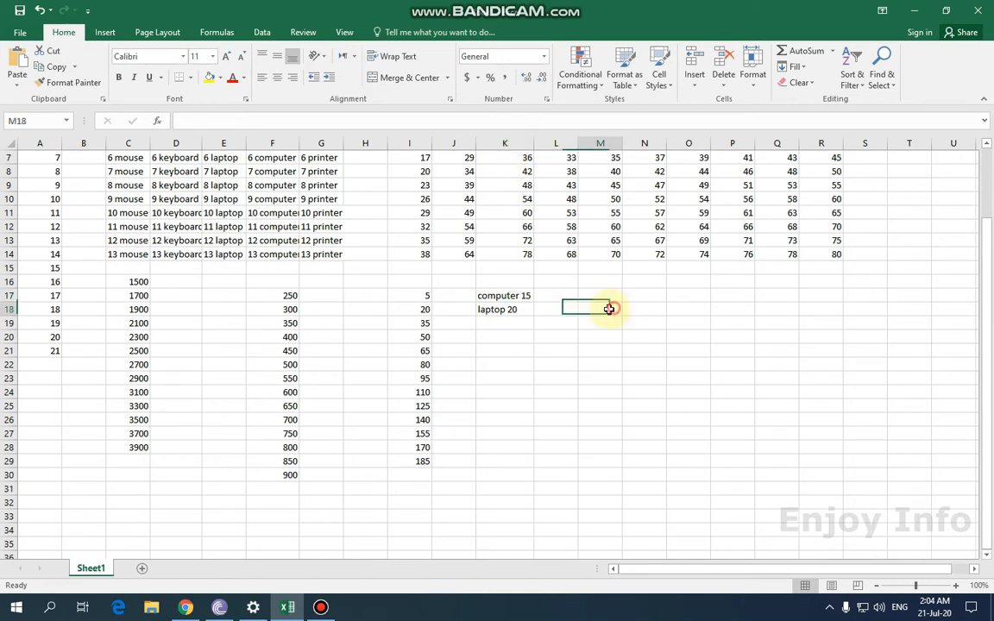
{"action": "left_click_drag", "start_coordinate": [508, 295], "coordinate": [539, 464]}
{"action": "left_click", "coordinate": [641, 401]}
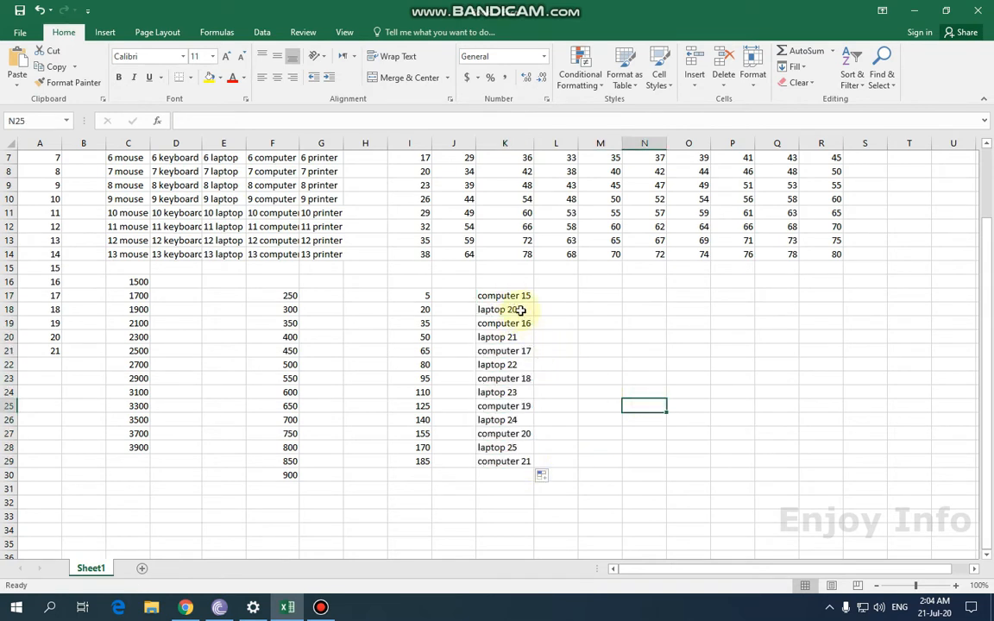
- Enter "year 2015" in J17 and "year 2016" in J18, and extend the series down to row 29 with AutoFill
{"action": "left_click", "coordinate": [457, 295]}
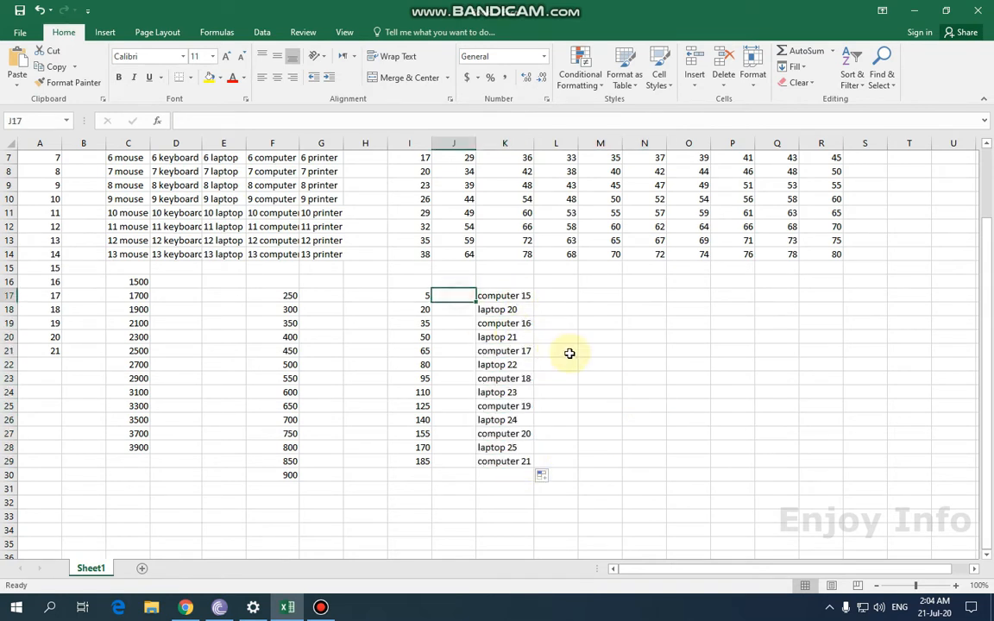
{"action": "type", "text": "year 2015"}
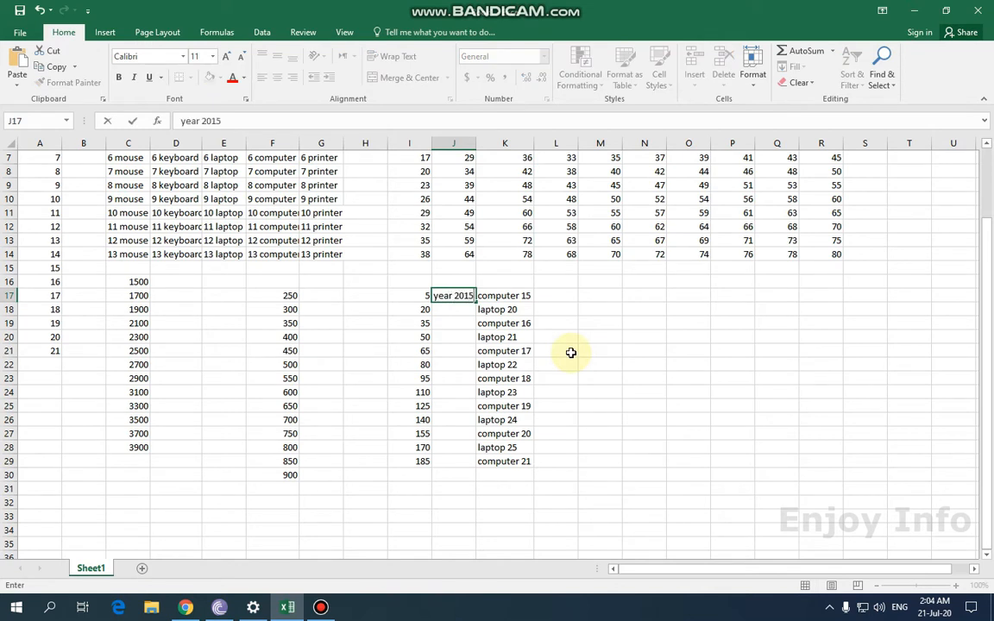
{"action": "key", "text": "Return"}
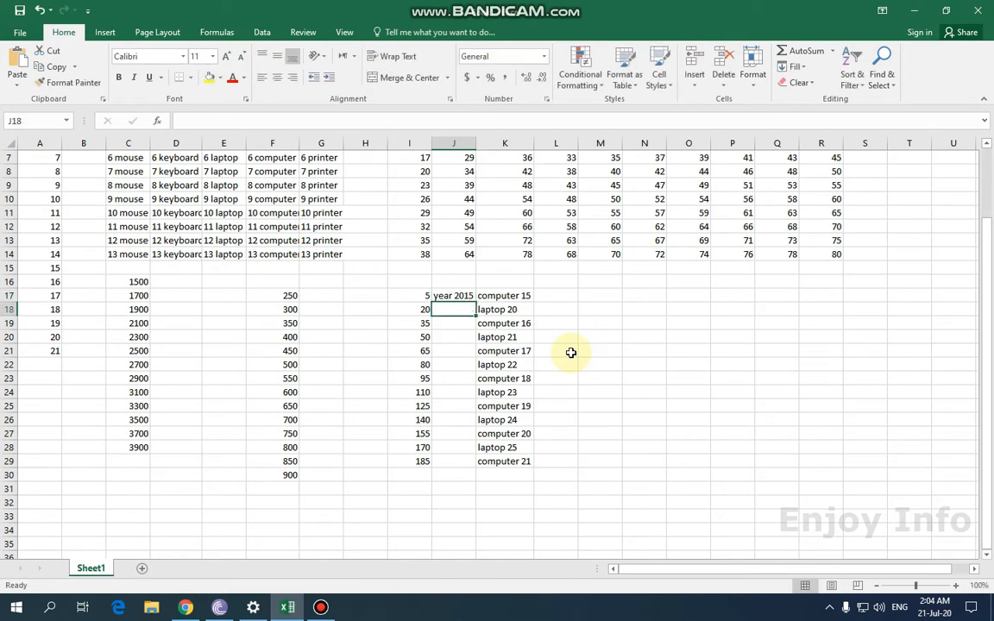
{"action": "type", "text": "year "}
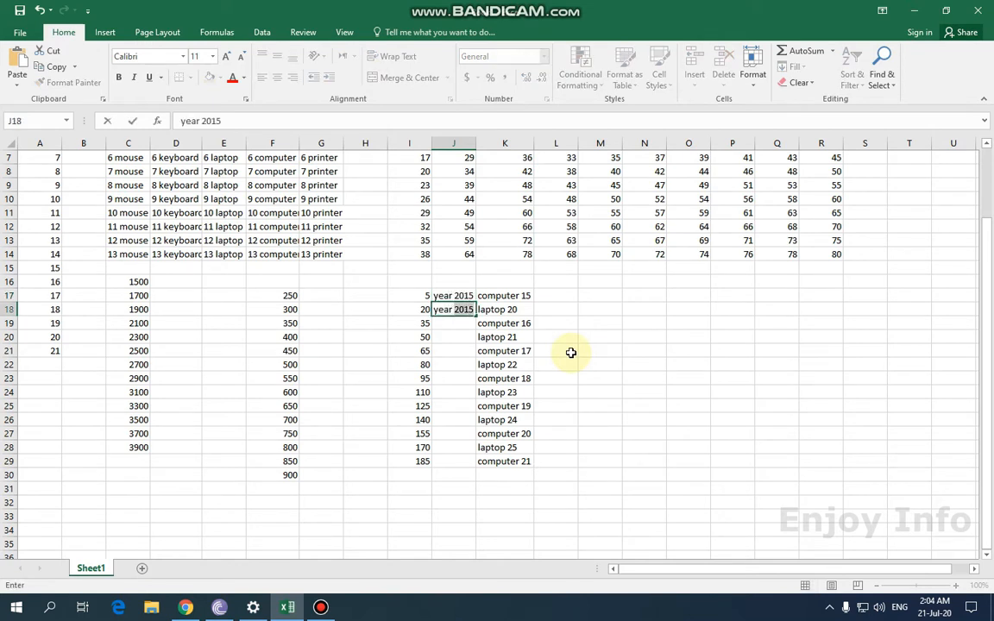
{"action": "type", "text": "2016"}
{"action": "left_click", "coordinate": [570, 353]}
{"action": "left_click_drag", "start_coordinate": [443, 291], "coordinate": [474, 466]}
{"action": "left_click", "coordinate": [647, 430]}
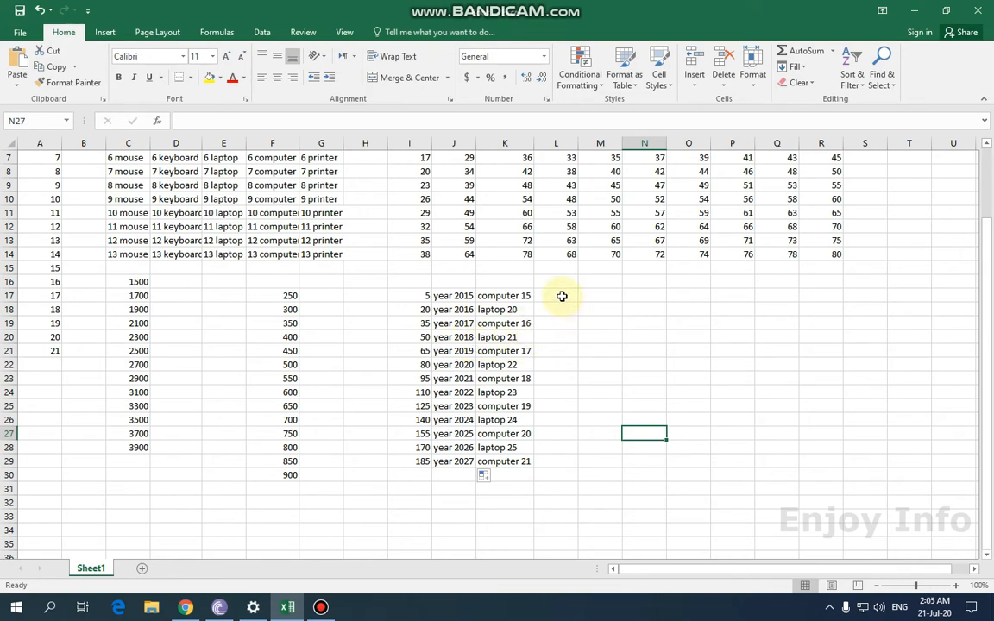
- Enter "it dept" in L17 and "hr dept" in L18, and repeat the pair down to row 29 with AutoFill
{"action": "left_click", "coordinate": [562, 296]}
{"action": "type", "text": "i"}
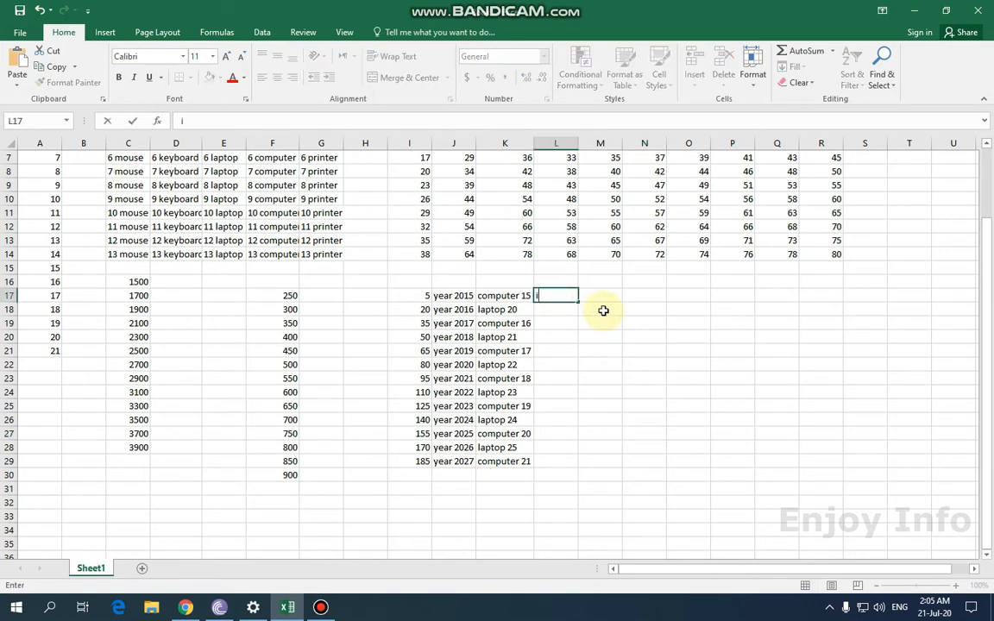
{"action": "type", "text": "t dept"}
{"action": "key", "text": "Return"}
{"action": "type", "text": "h"}
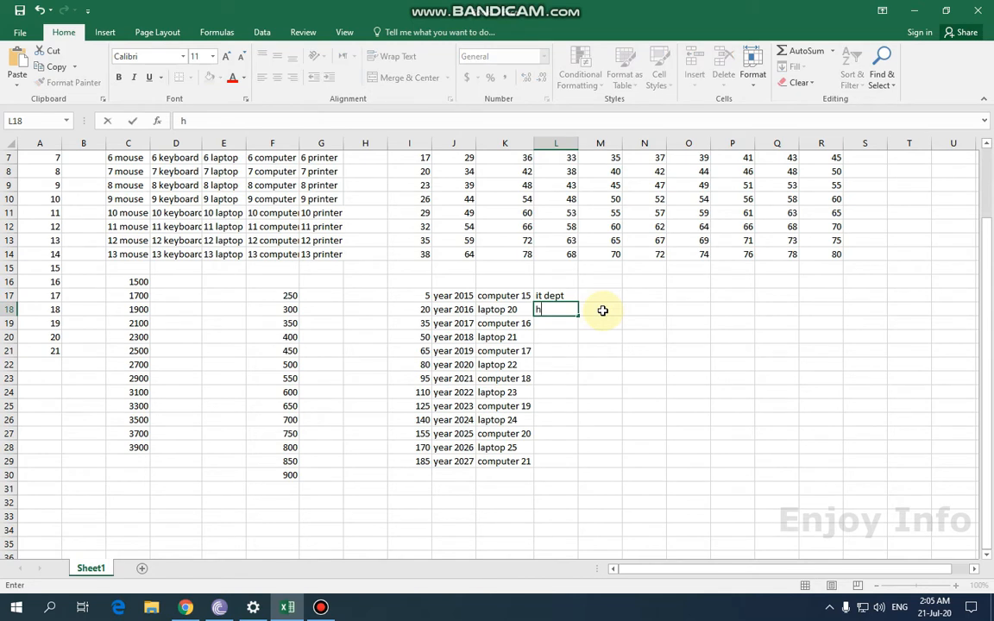
{"action": "type", "text": "r dept"}
{"action": "left_click", "coordinate": [599, 311]}
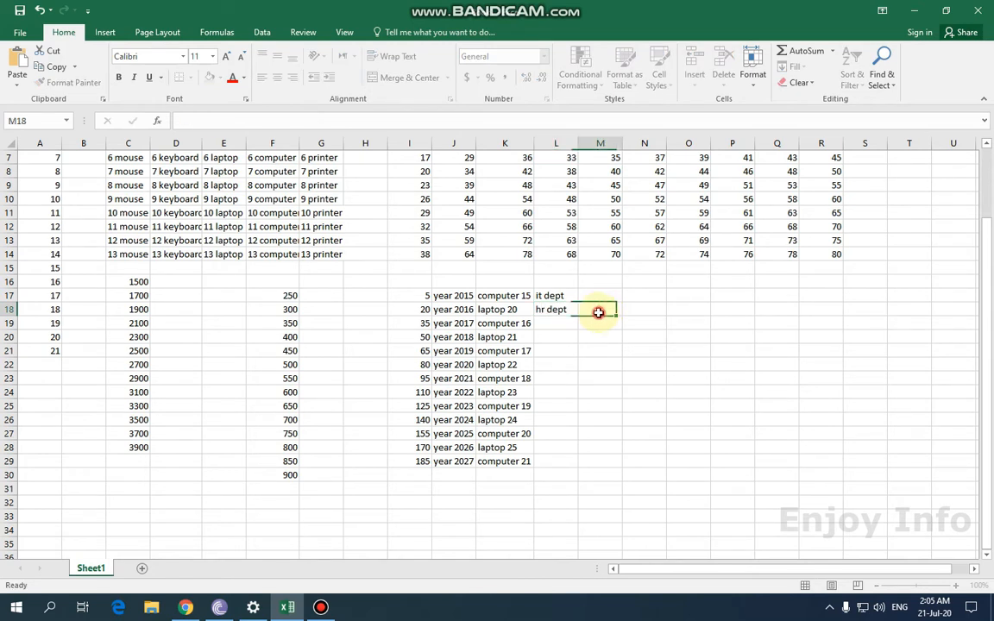
{"action": "left_click", "coordinate": [558, 298]}
{"action": "left_click_drag", "start_coordinate": [558, 298], "coordinate": [591, 466]}
{"action": "left_click", "coordinate": [721, 417]}
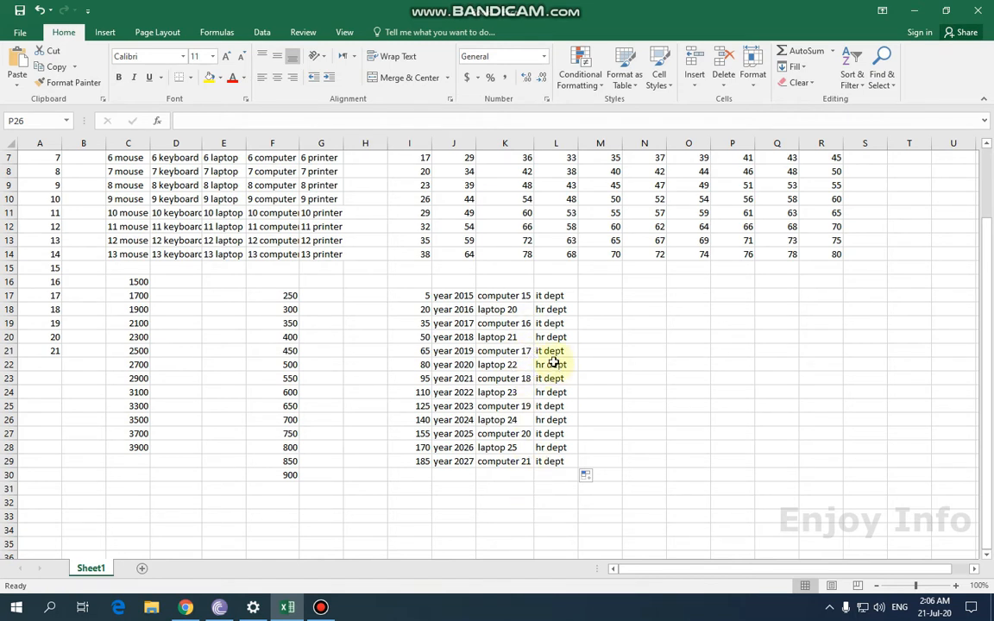
{"action": "left_click", "coordinate": [604, 295]}
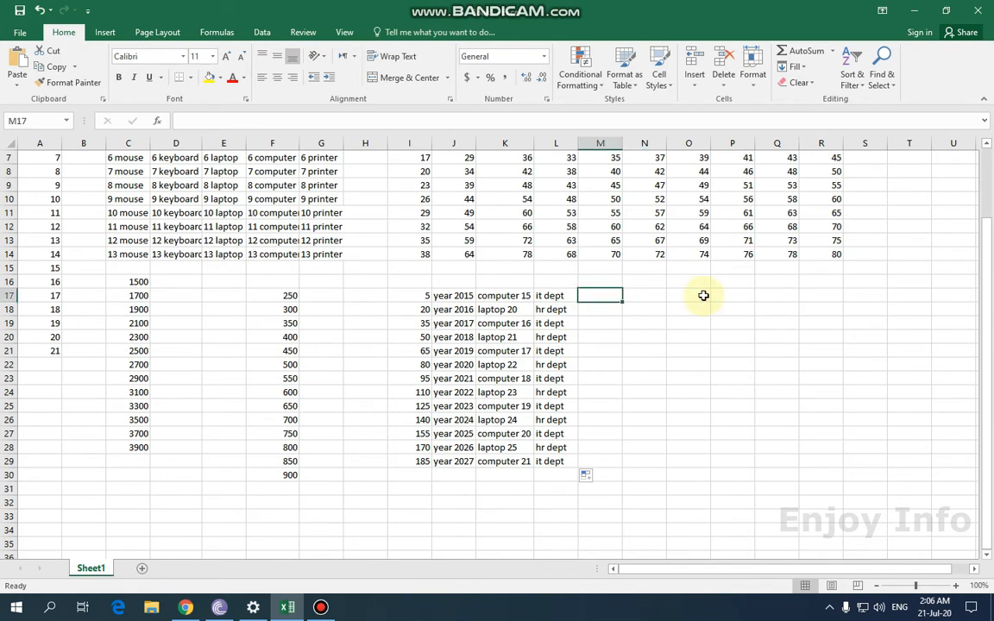
{"action": "type", "text": "ras"}
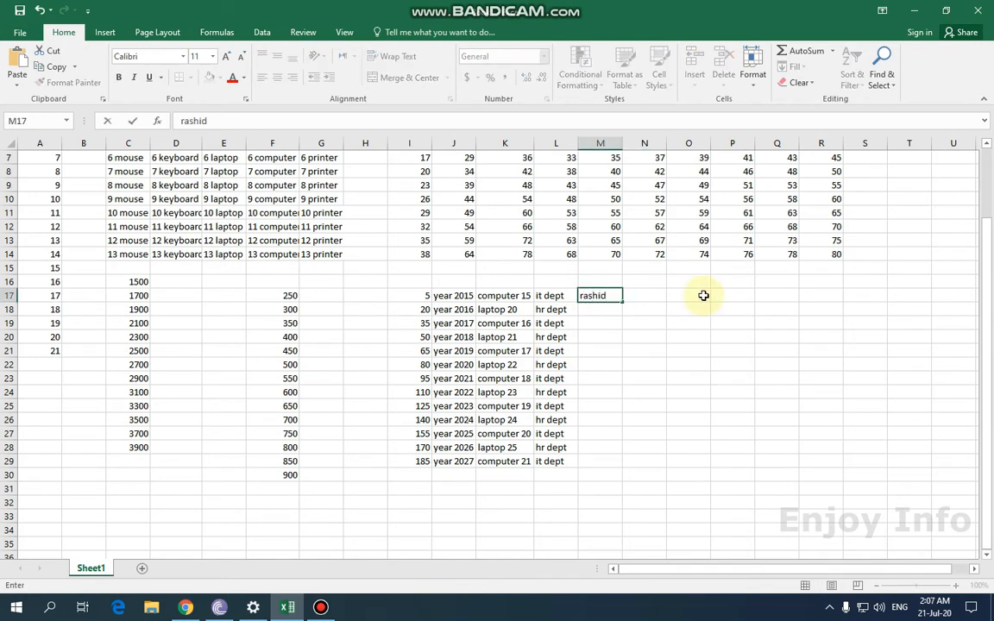
{"action": "type", "text": "hid"}
{"action": "key", "text": "Return"}
{"action": "key", "text": "Up"}
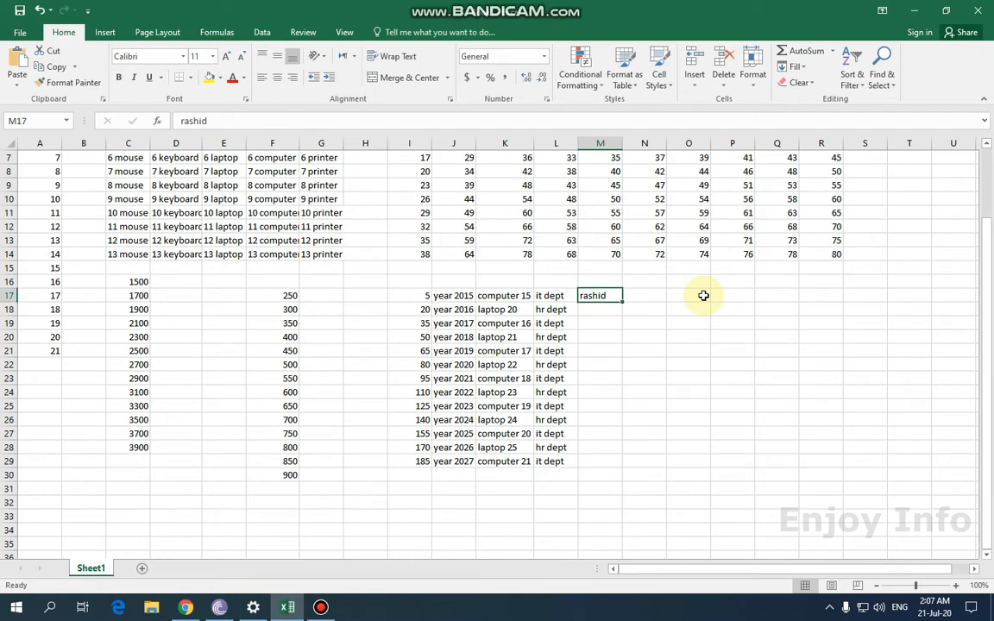
- Enter two different first names in M17 and M18, and repeat the pair down to row 29 with AutoFill
{"action": "type", "text": "h"}
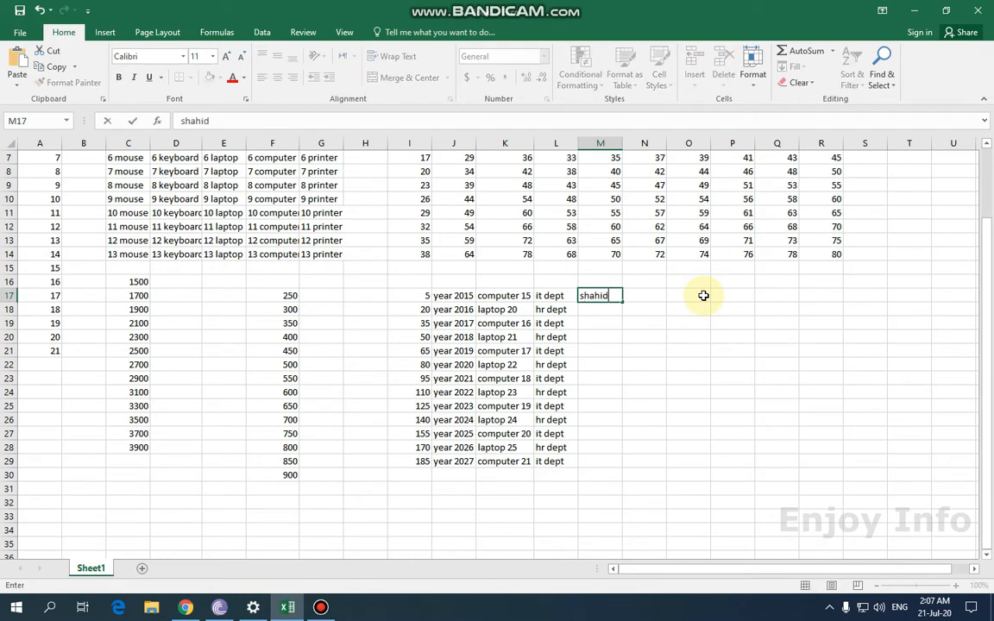
{"action": "type", "text": "hahid"}
{"action": "key", "text": "Return"}
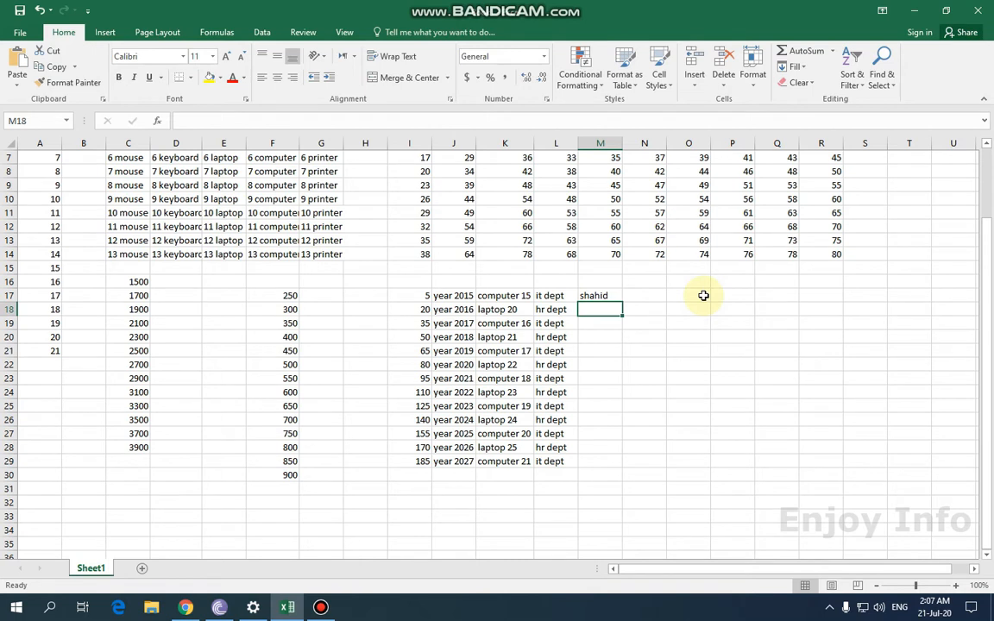
{"action": "type", "text": "s"}
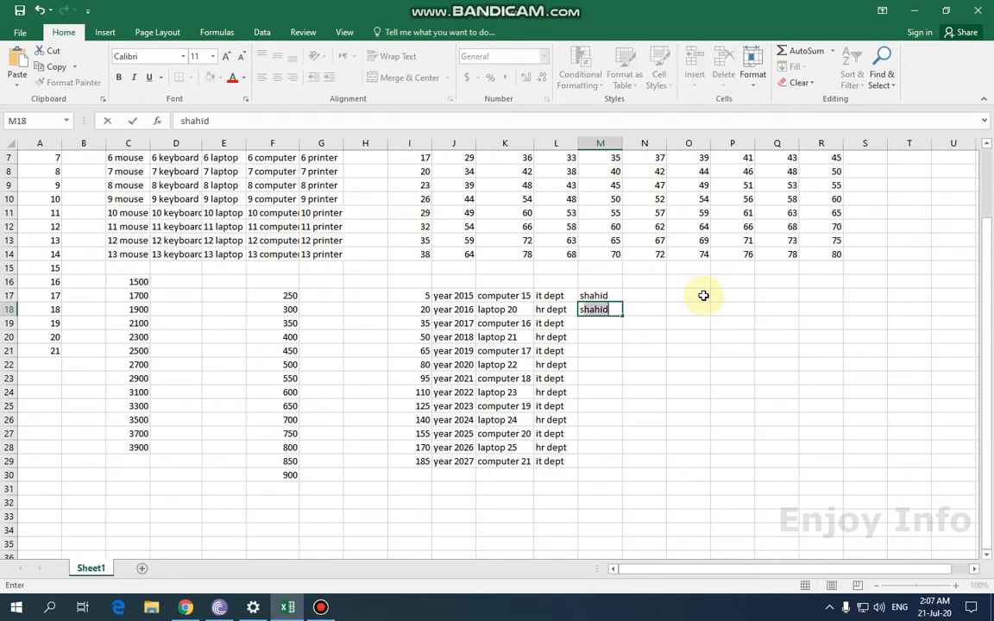
{"action": "type", "text": "alman"}
{"action": "key", "text": "Return"}
{"action": "left_click_drag", "start_coordinate": [594, 295], "coordinate": [635, 470]}
{"action": "left_click", "coordinate": [733, 405]}
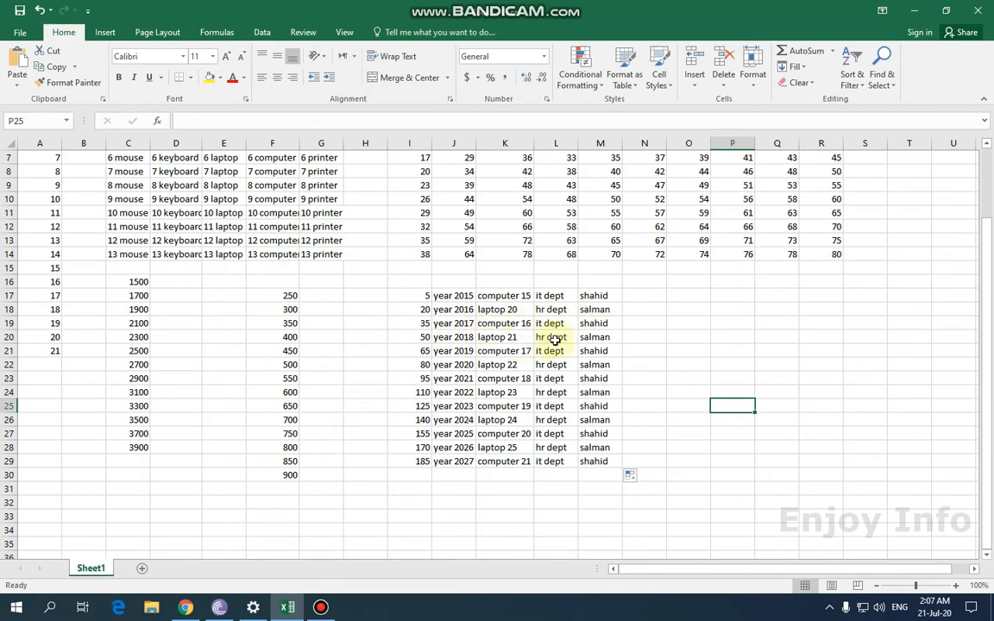
- Enter "jan" in N17 and "feb" in N18, and extend the months down to row 29 with AutoFill
{"action": "left_click", "coordinate": [643, 296]}
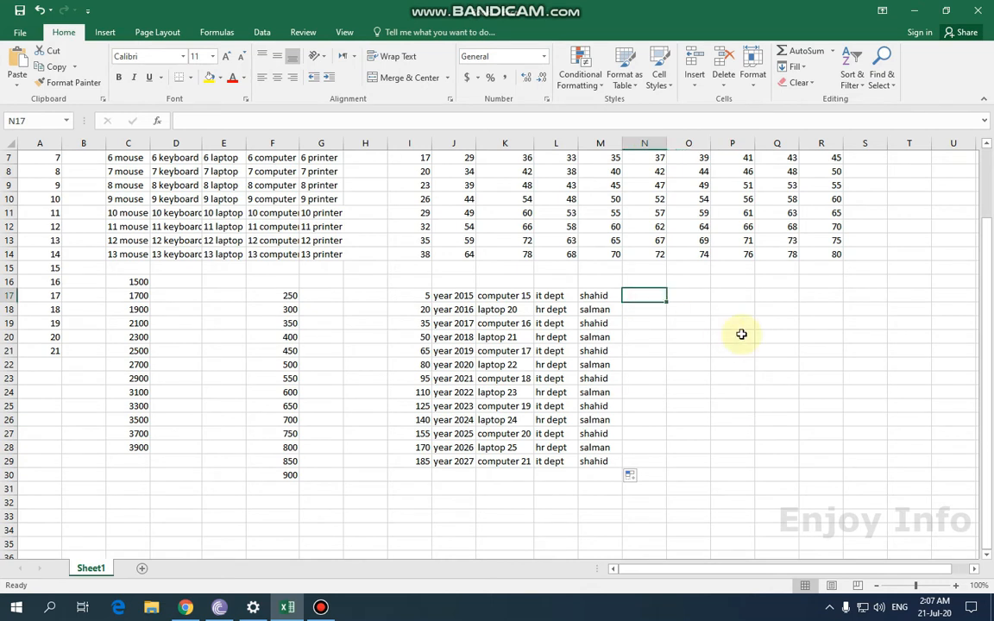
{"action": "type", "text": "jan"}
{"action": "key", "text": "Return"}
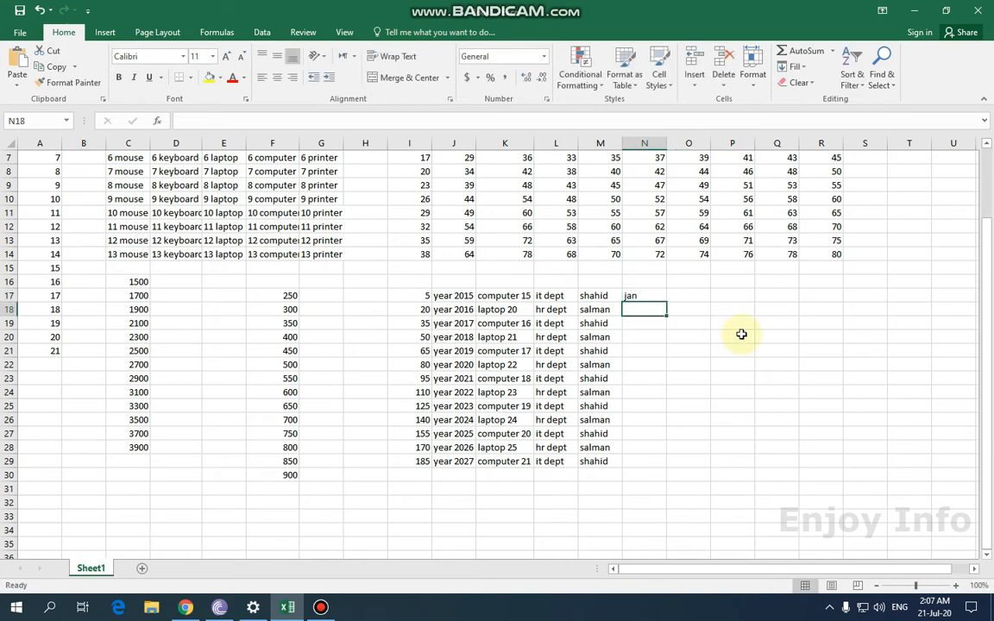
{"action": "type", "text": "feb"}
{"action": "left_click", "coordinate": [741, 333]}
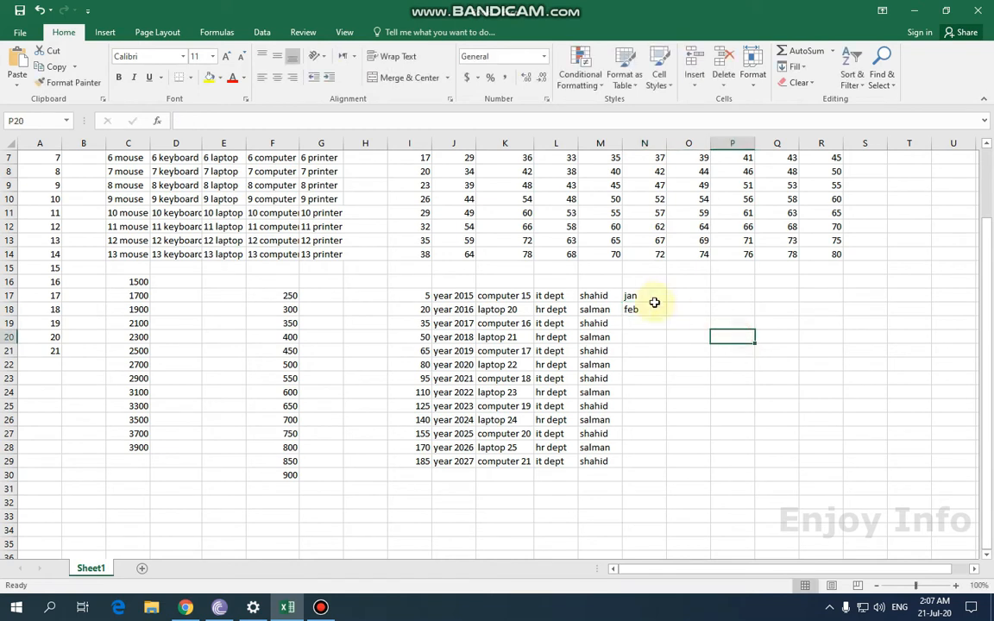
{"action": "left_click_drag", "start_coordinate": [640, 296], "coordinate": [668, 460]}
{"action": "left_click", "coordinate": [761, 418]}
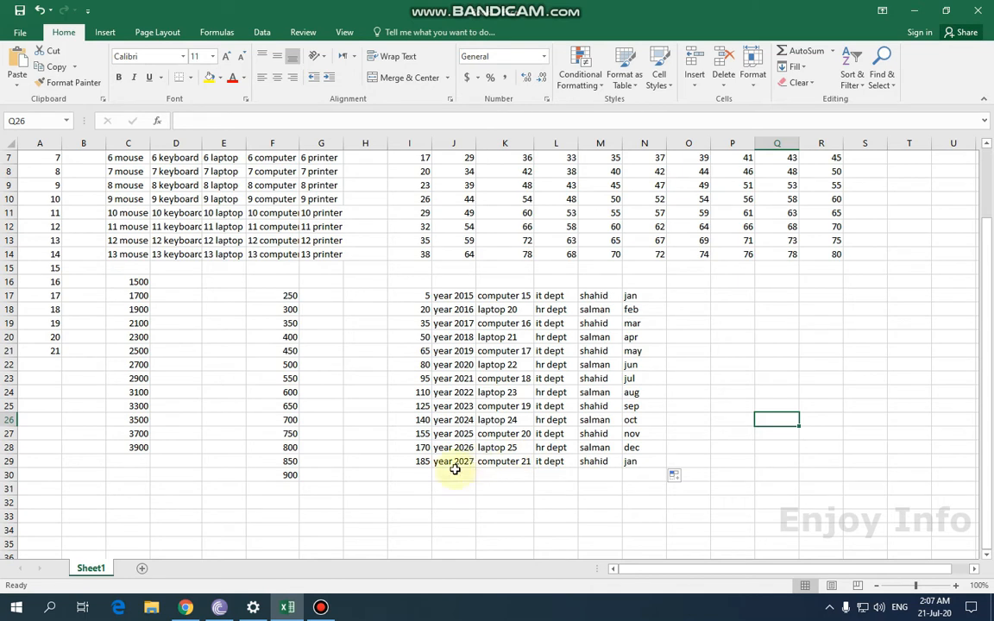
- Enter 1 in H17 and 2 in H18, and extend the numbering down to row 29 with AutoFill
{"action": "left_click", "coordinate": [381, 297]}
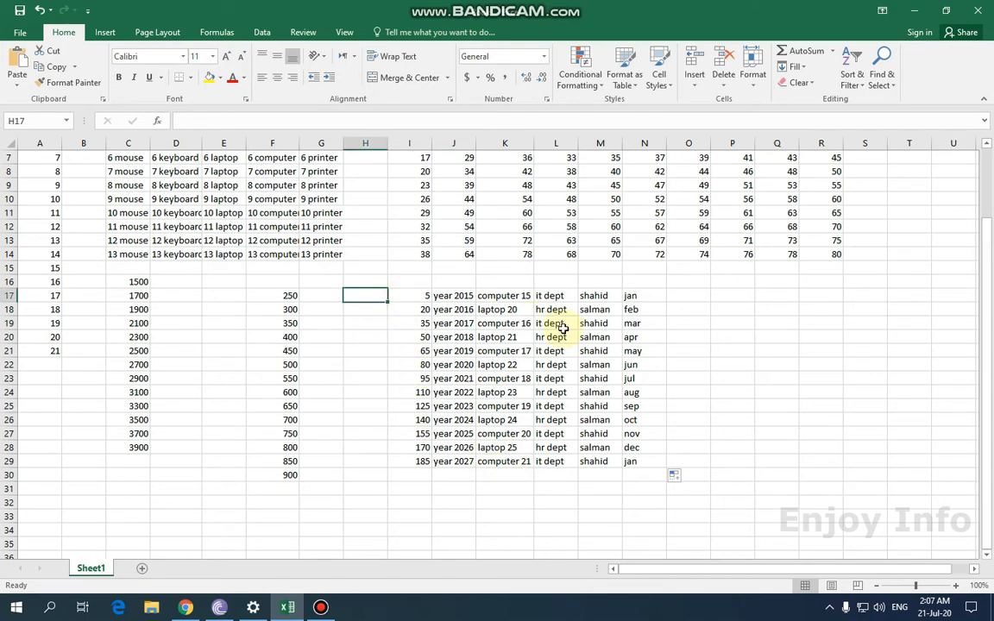
{"action": "type", "text": "1"}
{"action": "key", "text": "Return"}
{"action": "type", "text": "2"}
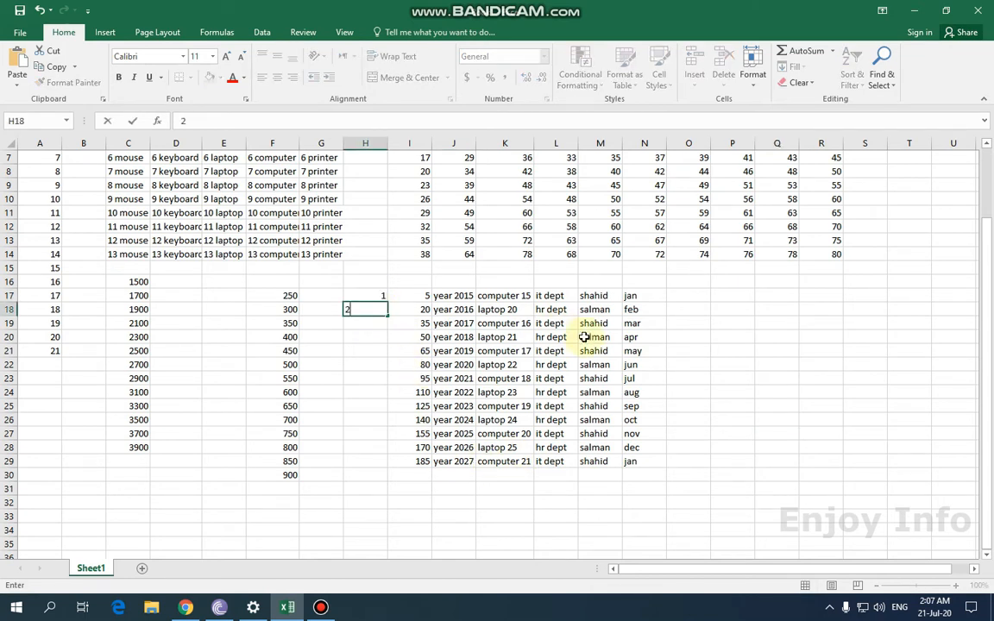
{"action": "left_click", "coordinate": [593, 543]}
{"action": "left_click_drag", "start_coordinate": [373, 298], "coordinate": [416, 476]}
{"action": "left_click", "coordinate": [501, 508]}
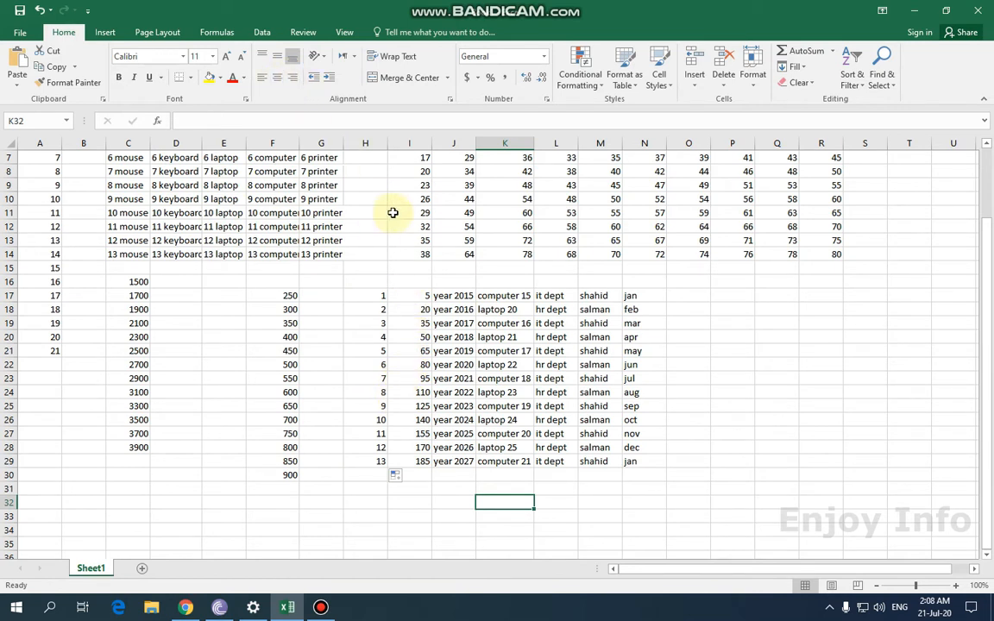
- Center the numbers in cells I17:I29 horizontally
{"action": "left_click", "coordinate": [408, 297]}
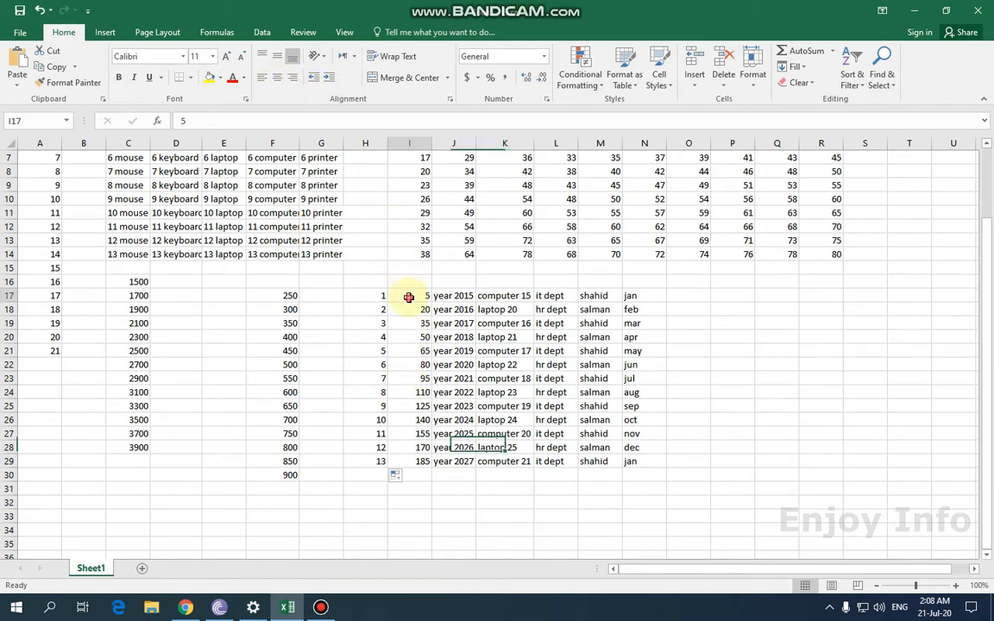
{"action": "left_click", "coordinate": [408, 461], "text": "shift"}
{"action": "left_click", "coordinate": [276, 77]}
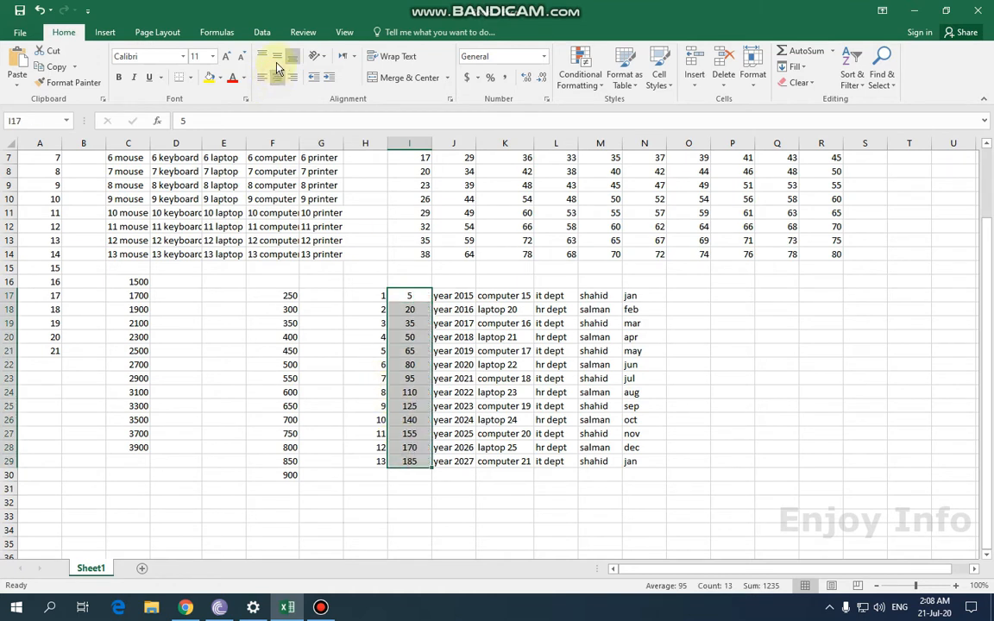
{"action": "left_click", "coordinate": [732, 308]}
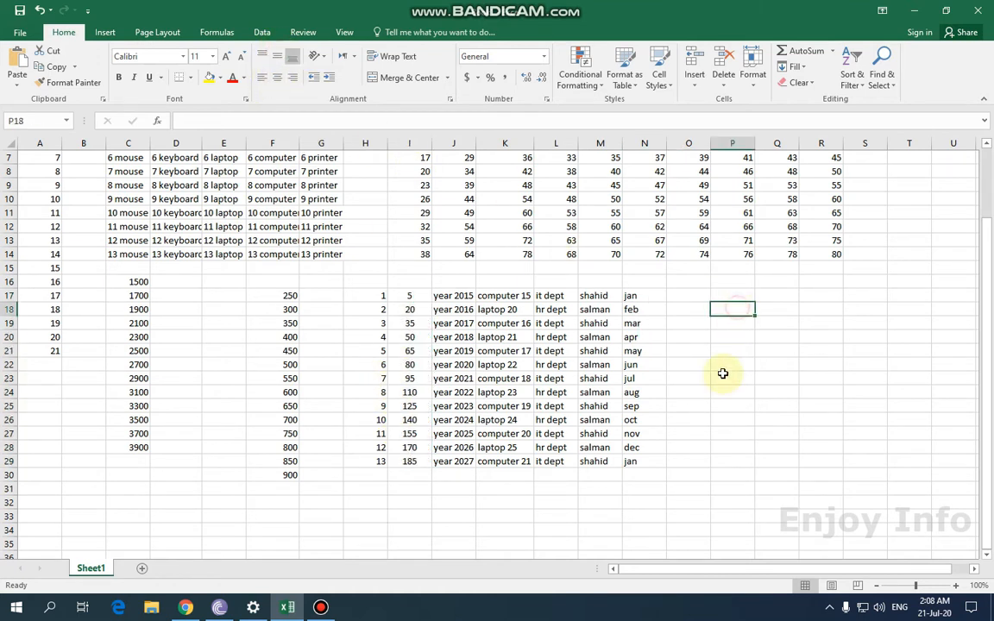
{"action": "left_click", "coordinate": [687, 298]}
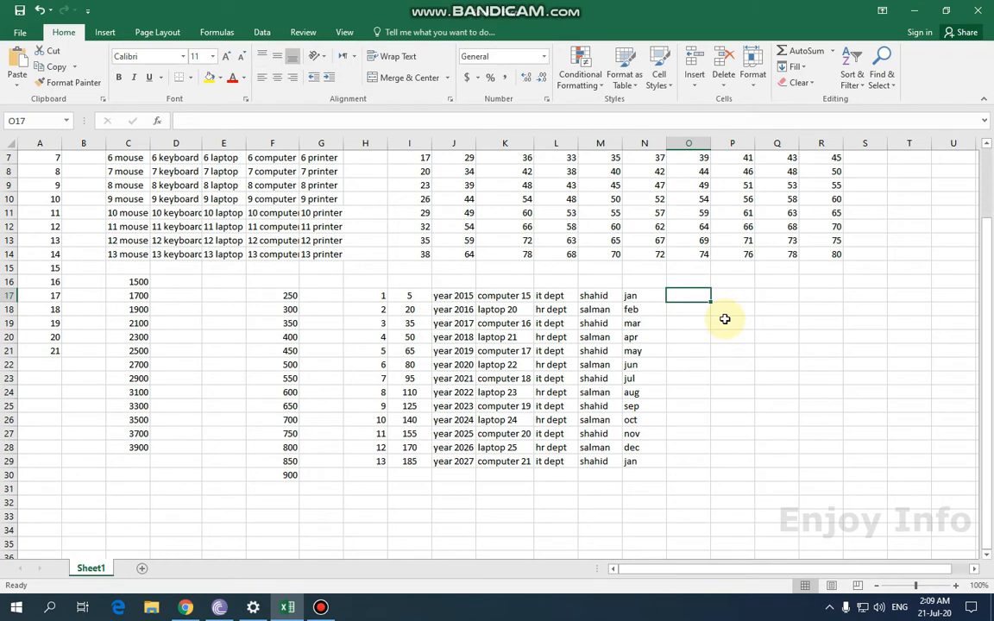
- Enter "Monday" in O17, extend the weekdays down to row 29 with AutoFill, and widen column O to fit
{"action": "type", "text": "su"}
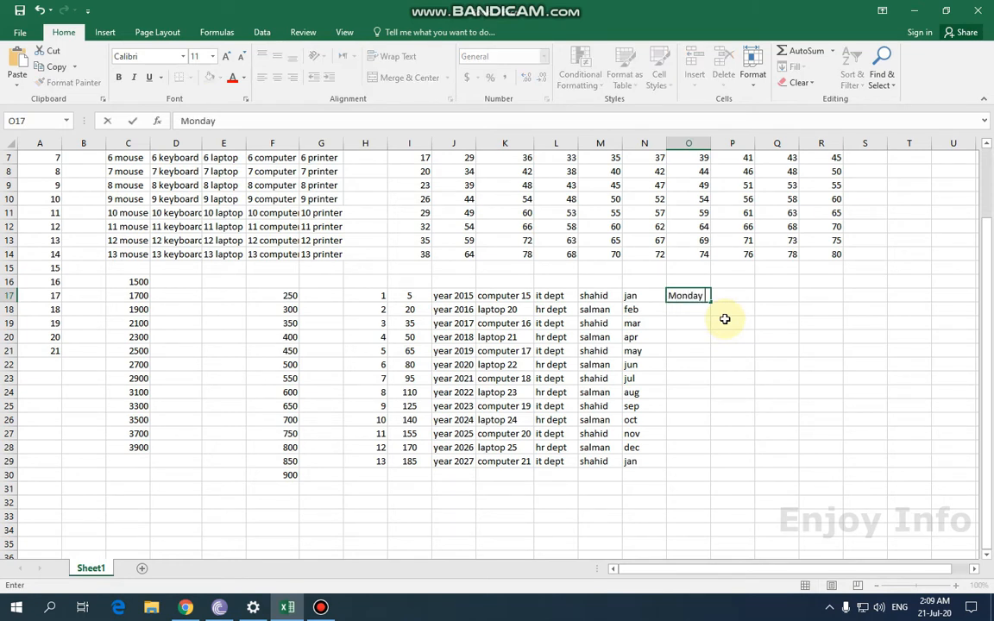
{"action": "key", "text": "Return"}
{"action": "left_click", "coordinate": [703, 293]}
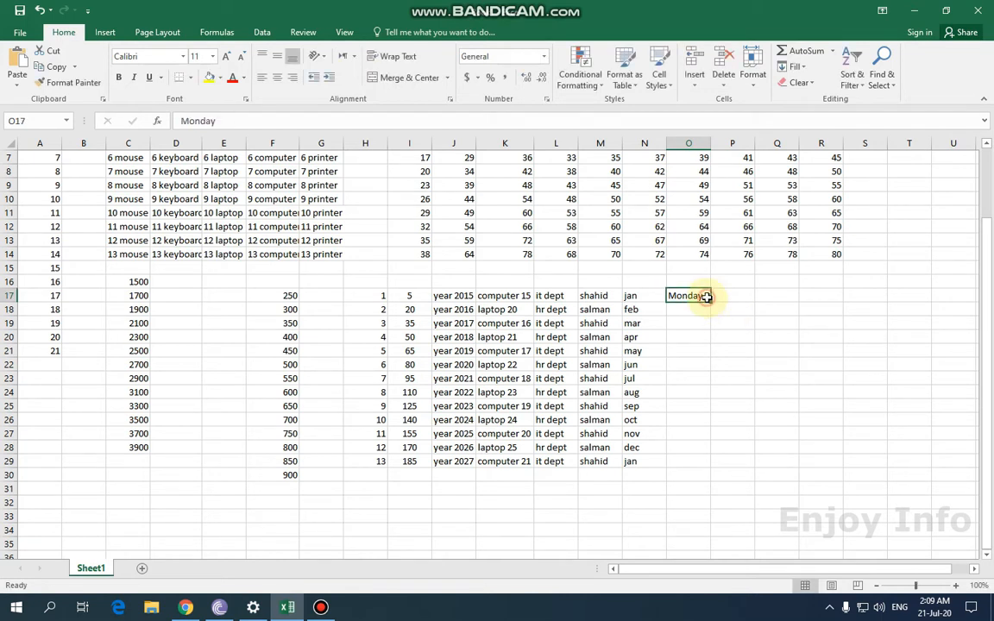
{"action": "left_click_drag", "start_coordinate": [711, 304], "coordinate": [716, 464]}
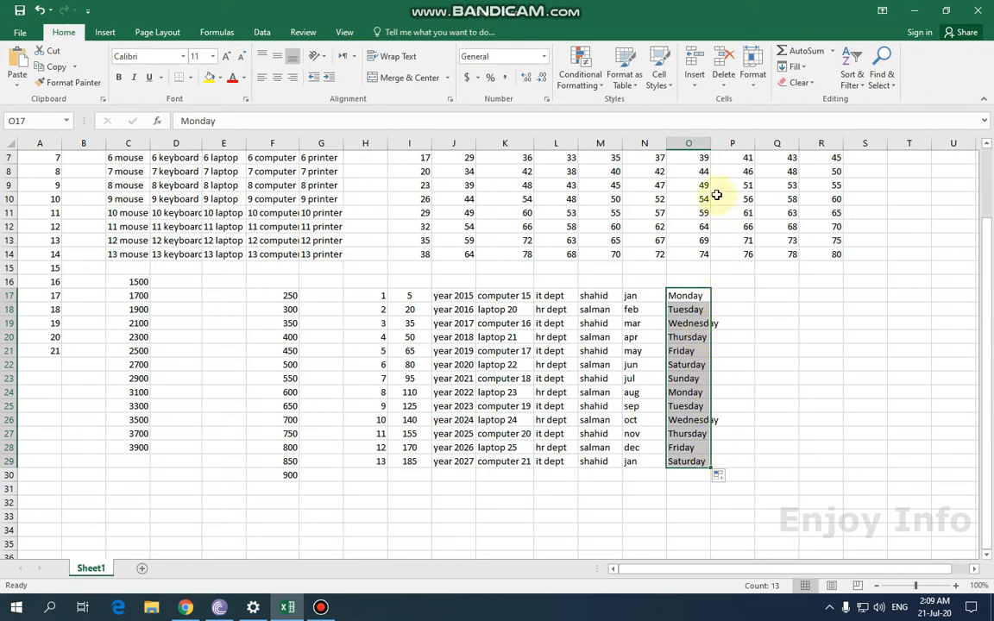
{"action": "left_click_drag", "start_coordinate": [709, 143], "coordinate": [723, 143]}
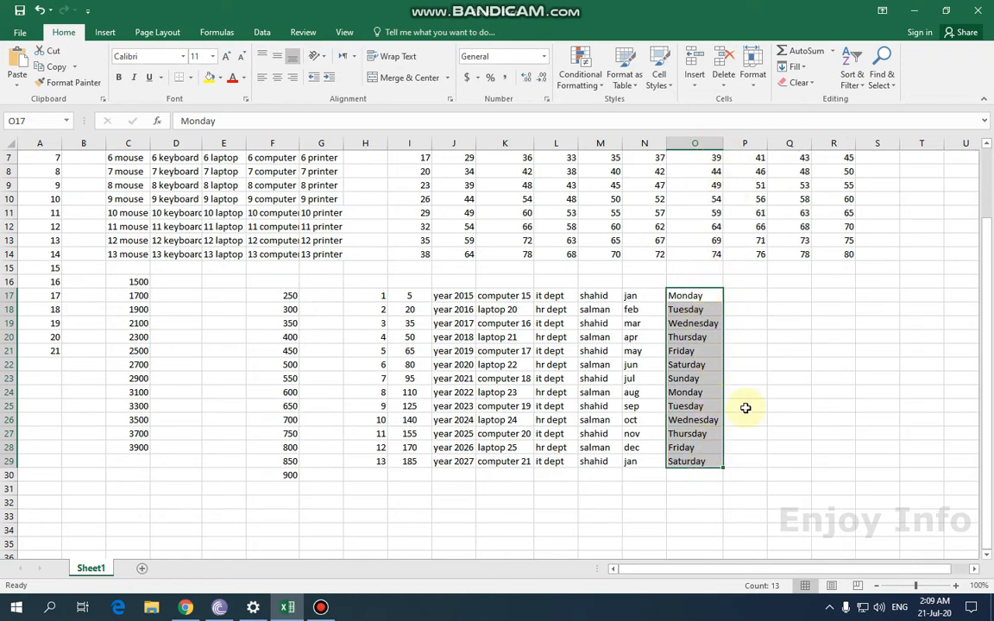
{"action": "left_click", "coordinate": [757, 352]}
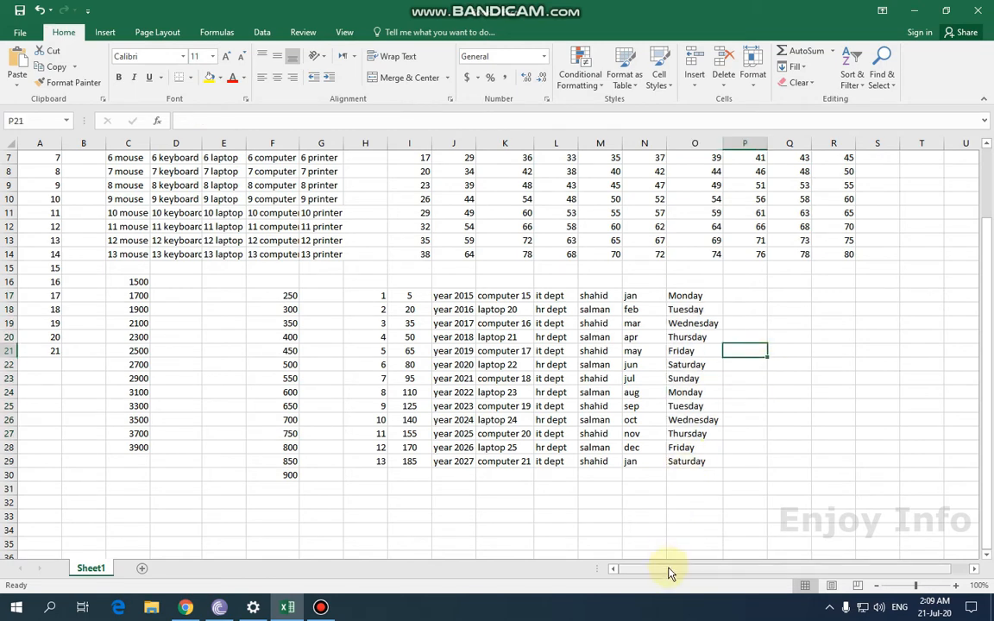
{"action": "scroll", "coordinate": [682, 534], "scroll_direction": "down", "scroll_amount": 5}
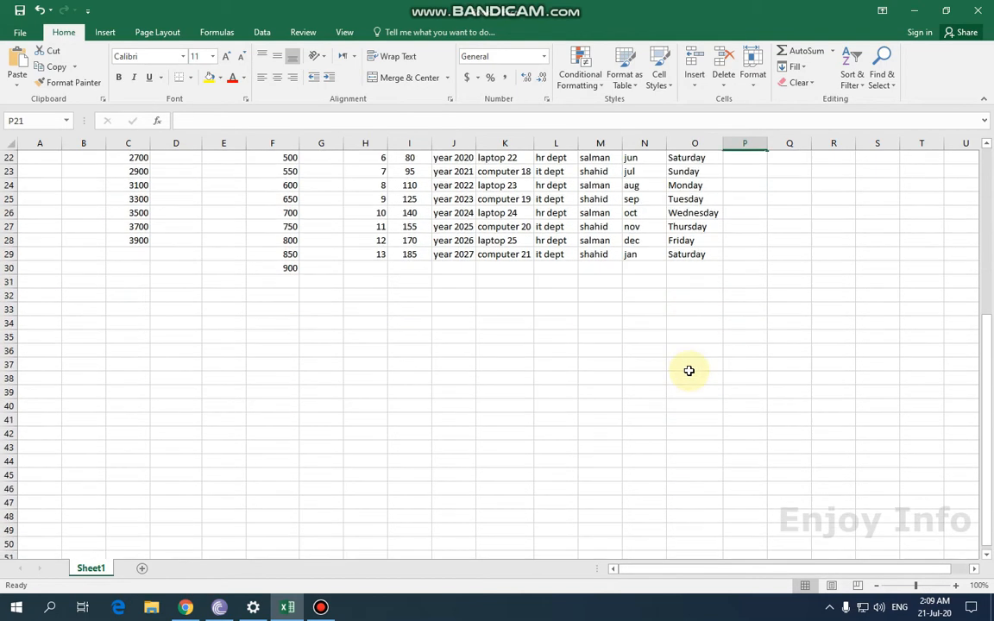
{"action": "scroll", "coordinate": [688, 371], "scroll_direction": "down", "scroll_amount": 1}
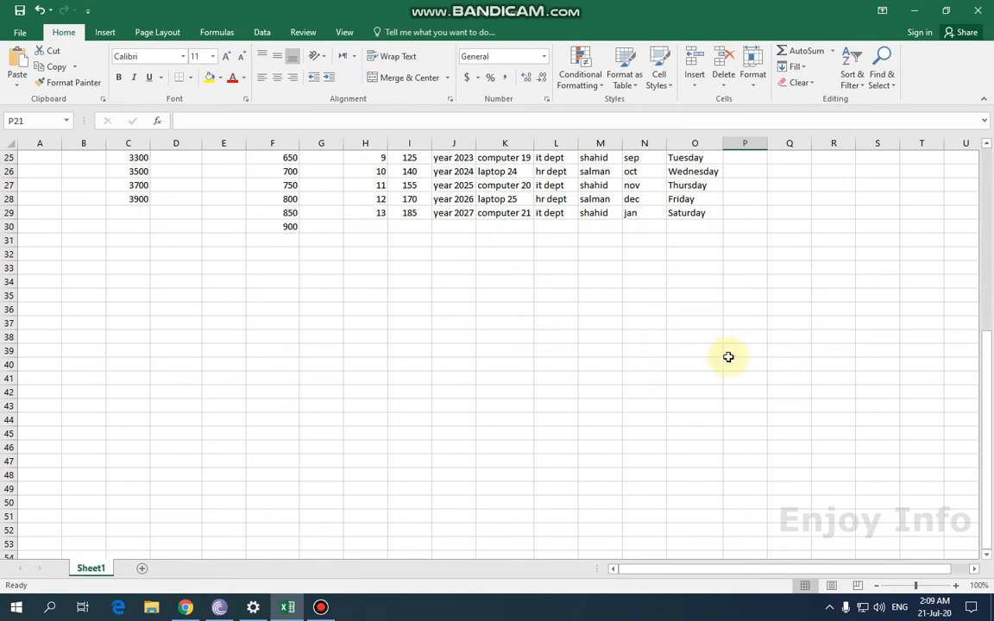
{"action": "scroll", "coordinate": [729, 356], "scroll_direction": "up", "scroll_amount": 4}
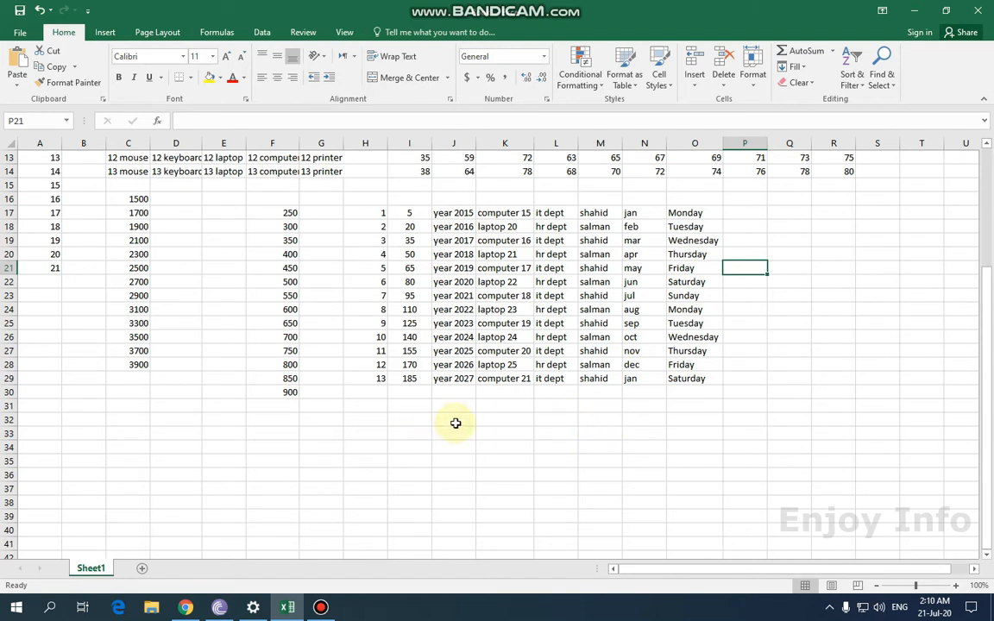
{"action": "left_click_drag", "start_coordinate": [159, 434], "coordinate": [448, 459]}
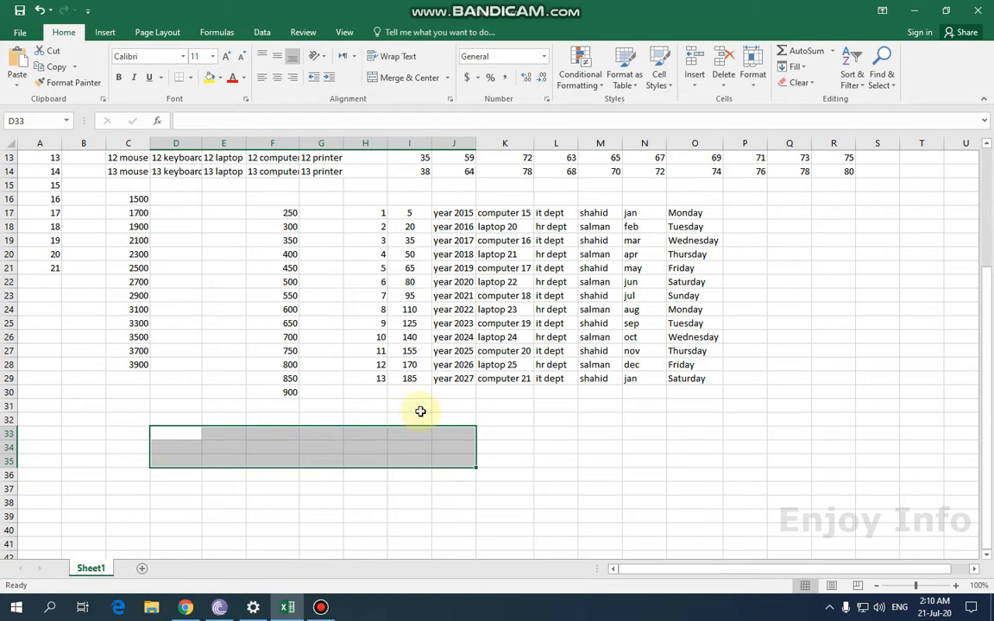
{"action": "left_click", "coordinate": [563, 459]}
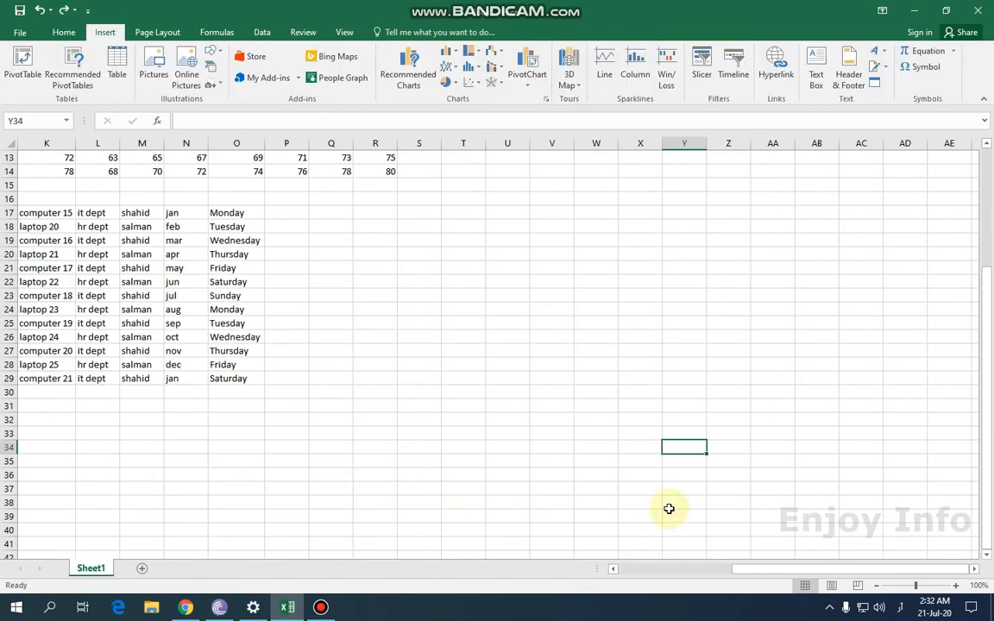
{"action": "left_click_drag", "start_coordinate": [752, 569], "coordinate": [621, 569]}
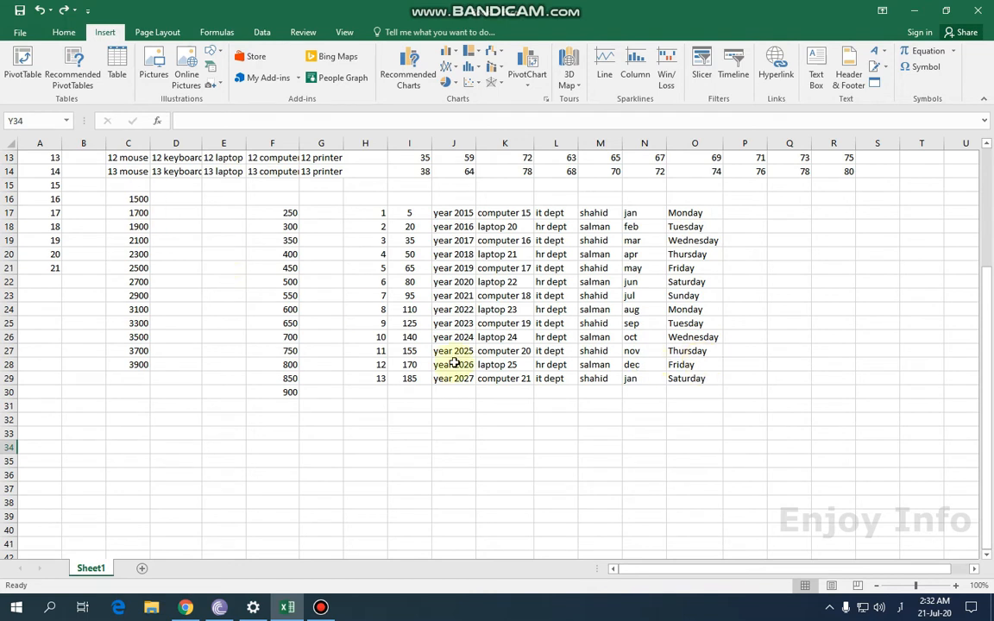
- Add a custom AutoFill list of Urdu weekdays in the advanced options: ہفتہ, اتوار, پیر, منگل, بدھ, جمعرات, جمعہ
{"action": "left_click", "coordinate": [899, 610]}
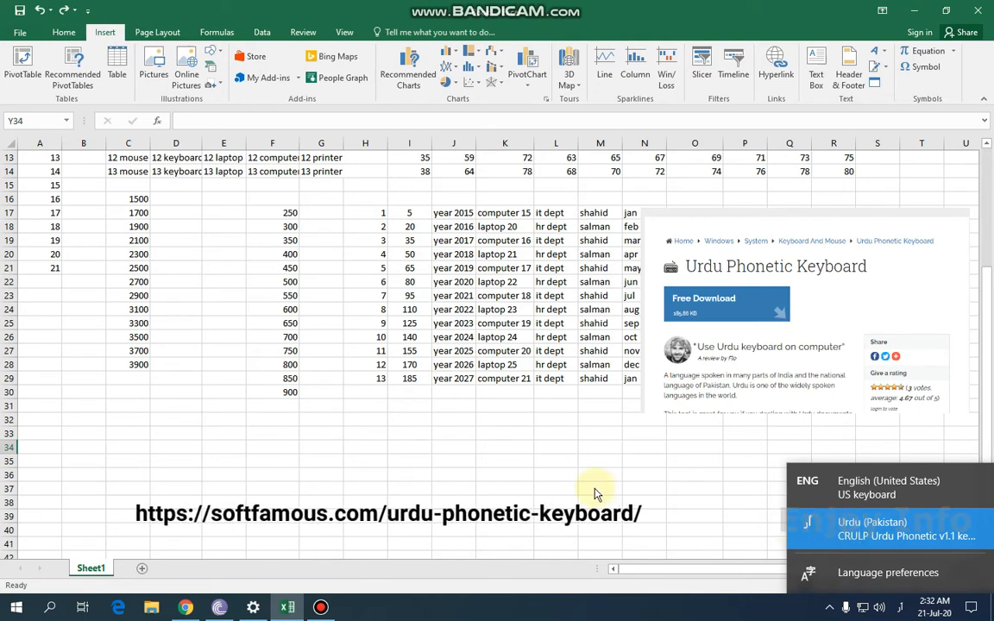
{"action": "left_click", "coordinate": [19, 31]}
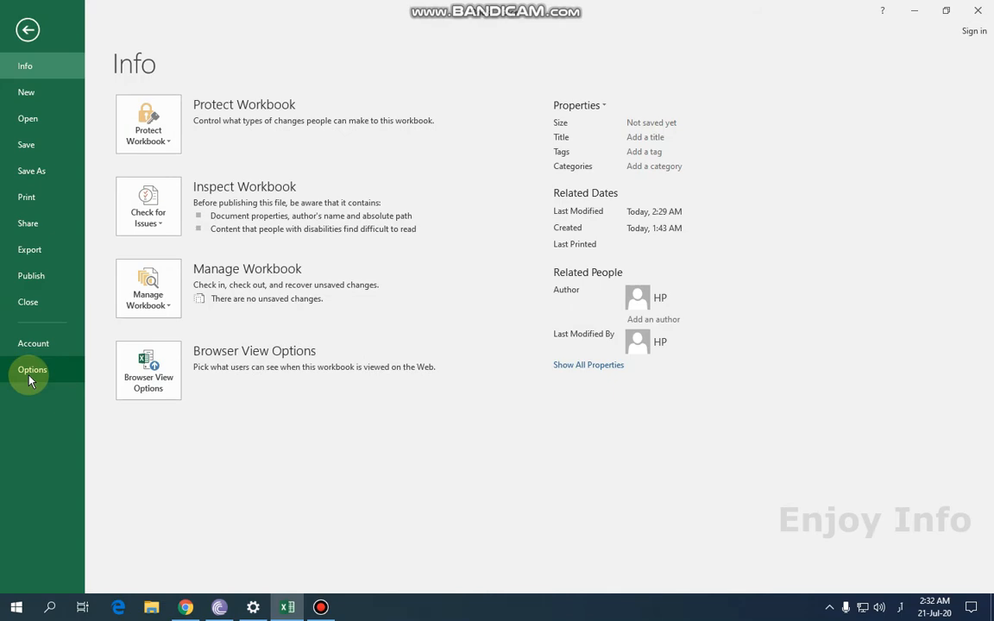
{"action": "left_click", "coordinate": [28, 380]}
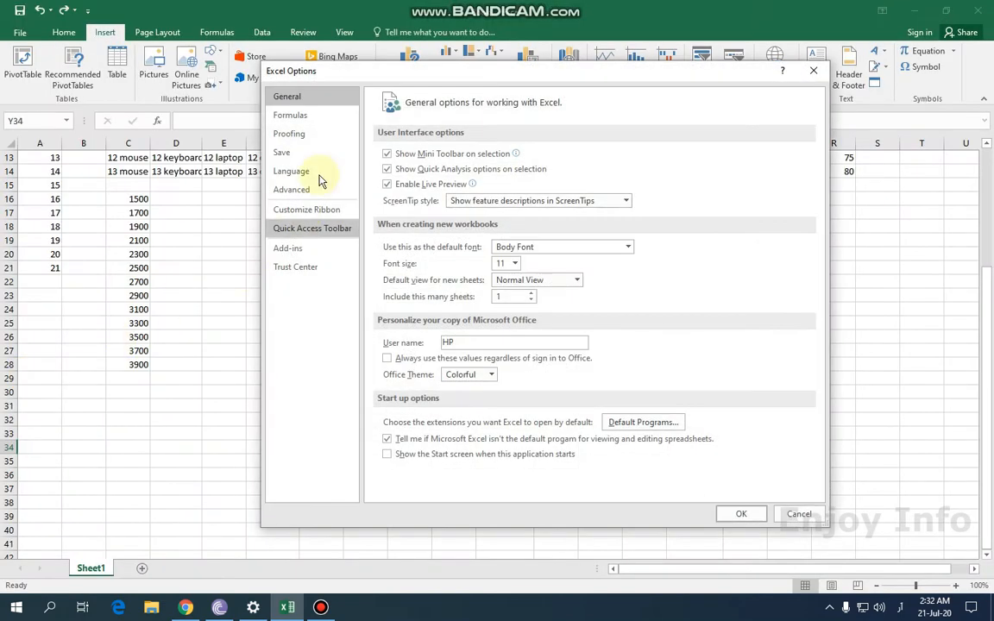
{"action": "left_click", "coordinate": [292, 192]}
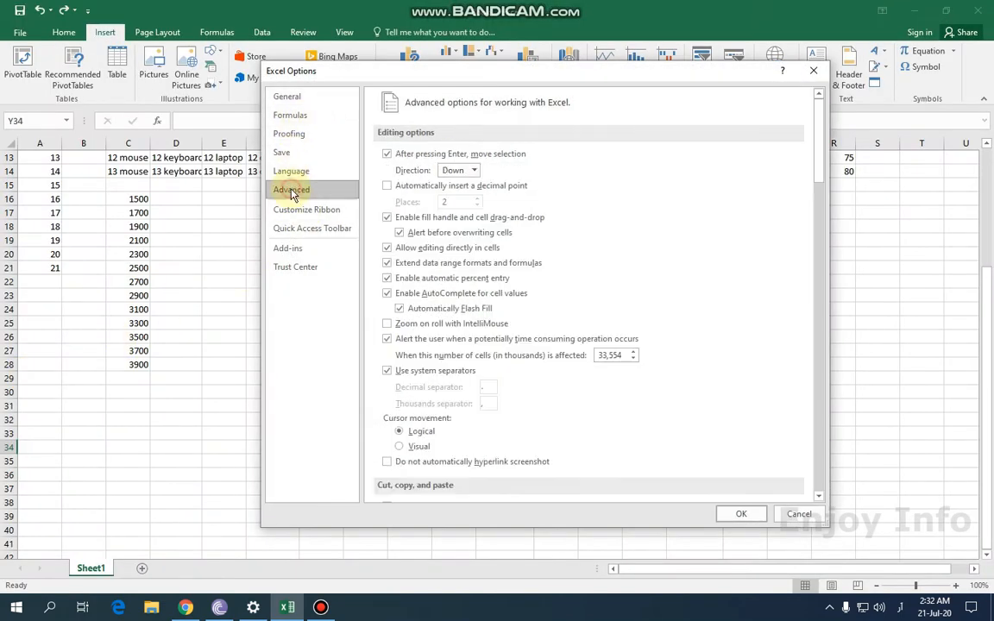
{"action": "left_click_drag", "start_coordinate": [821, 146], "coordinate": [825, 442]}
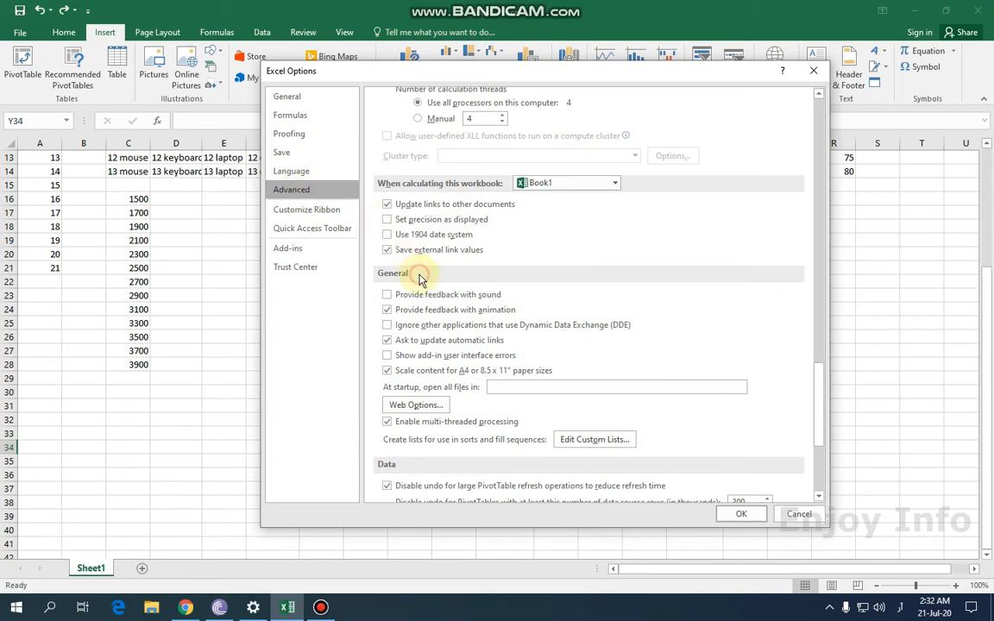
{"action": "left_click", "coordinate": [586, 442]}
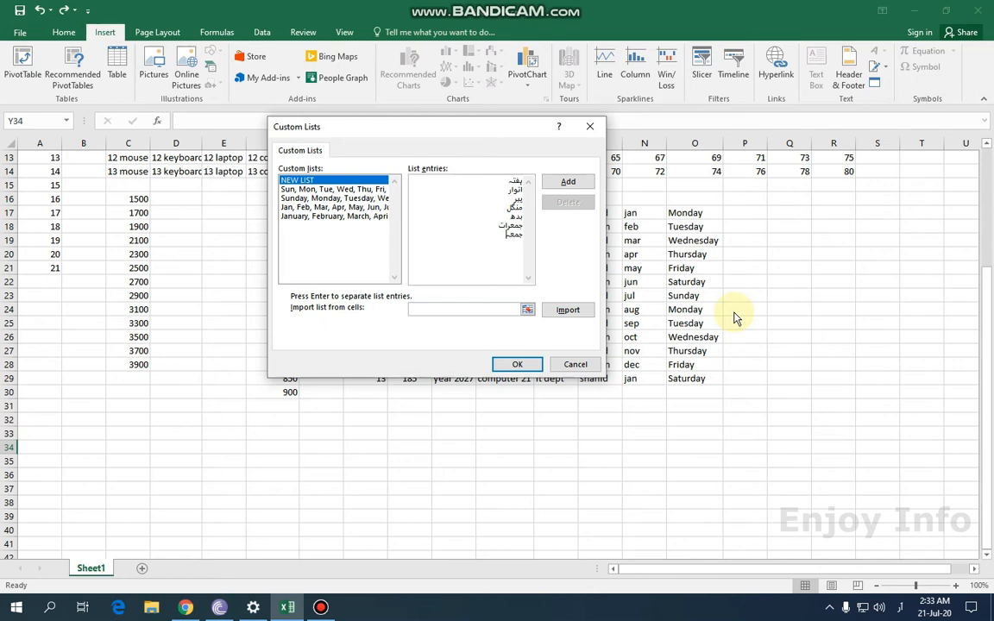
{"action": "left_click", "coordinate": [567, 183]}
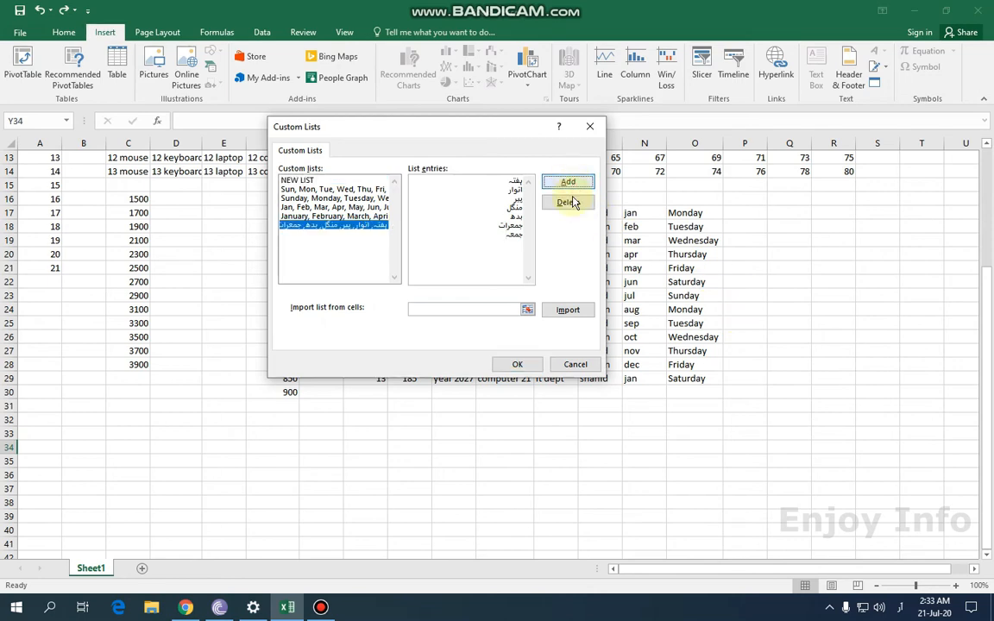
{"action": "left_click", "coordinate": [518, 365]}
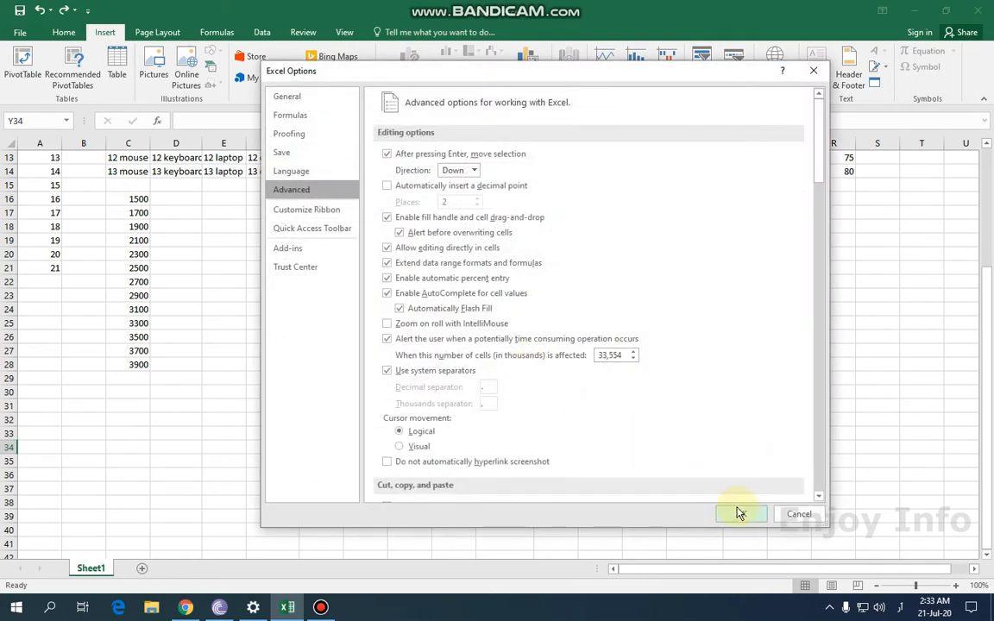
{"action": "left_click", "coordinate": [736, 513]}
- Enter "اتوار" in P17 and extend the Urdu weekdays down to row 29 with AutoFill
{"action": "left_click", "coordinate": [745, 213]}
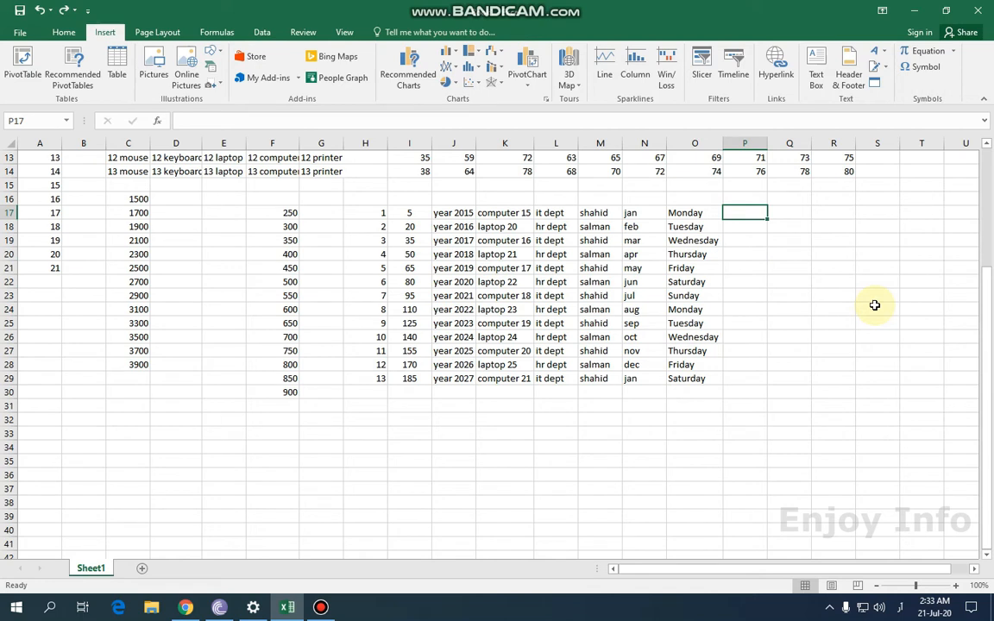
{"action": "type", "text": "ات"}
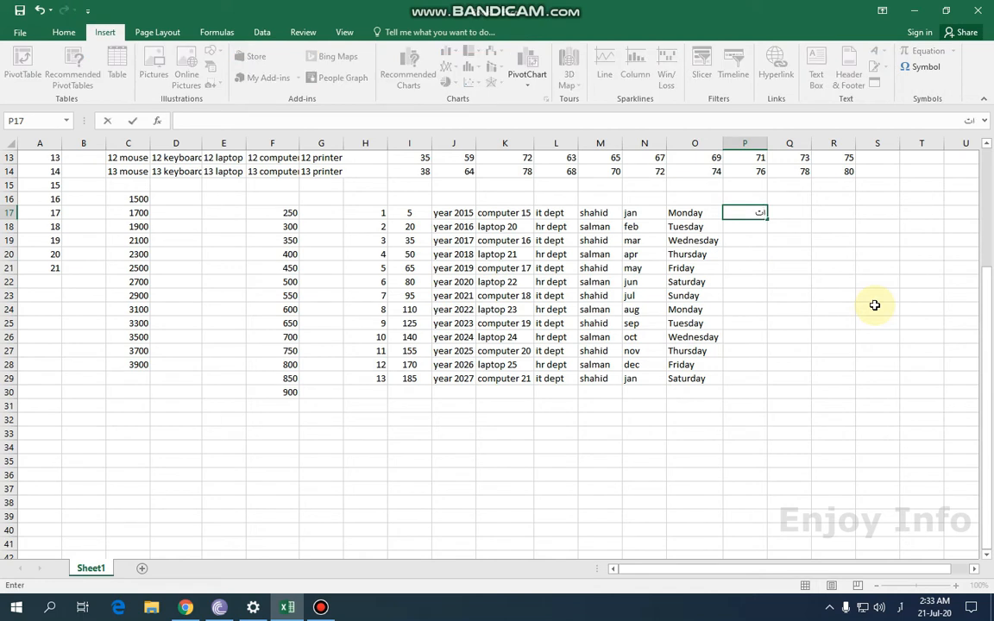
{"action": "type", "text": "وار"}
{"action": "key", "text": "Return"}
{"action": "left_click", "coordinate": [752, 212]}
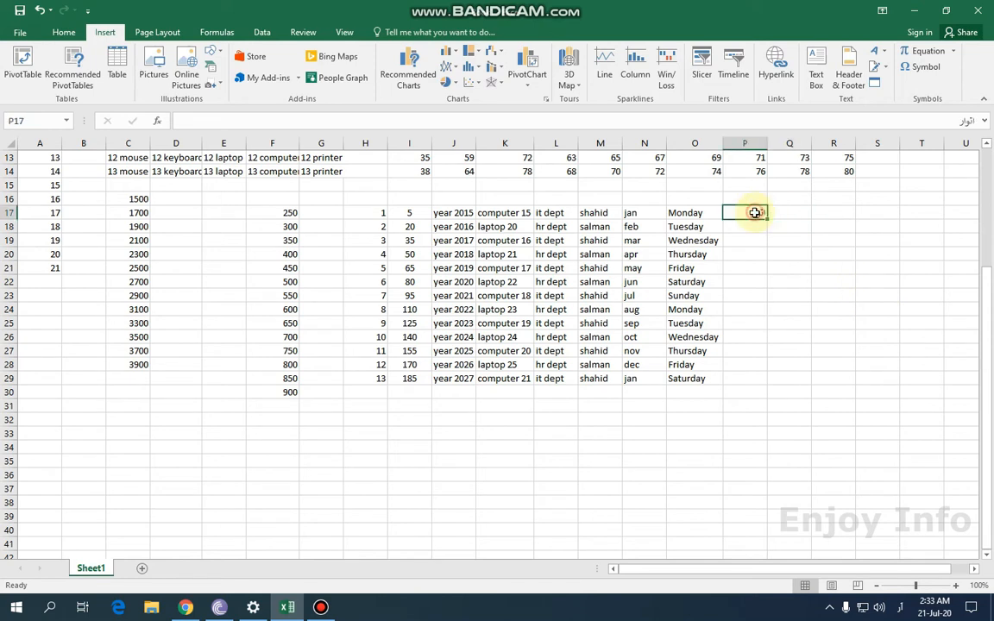
{"action": "left_click_drag", "start_coordinate": [767, 218], "coordinate": [785, 384]}
{"action": "left_click", "coordinate": [873, 322]}
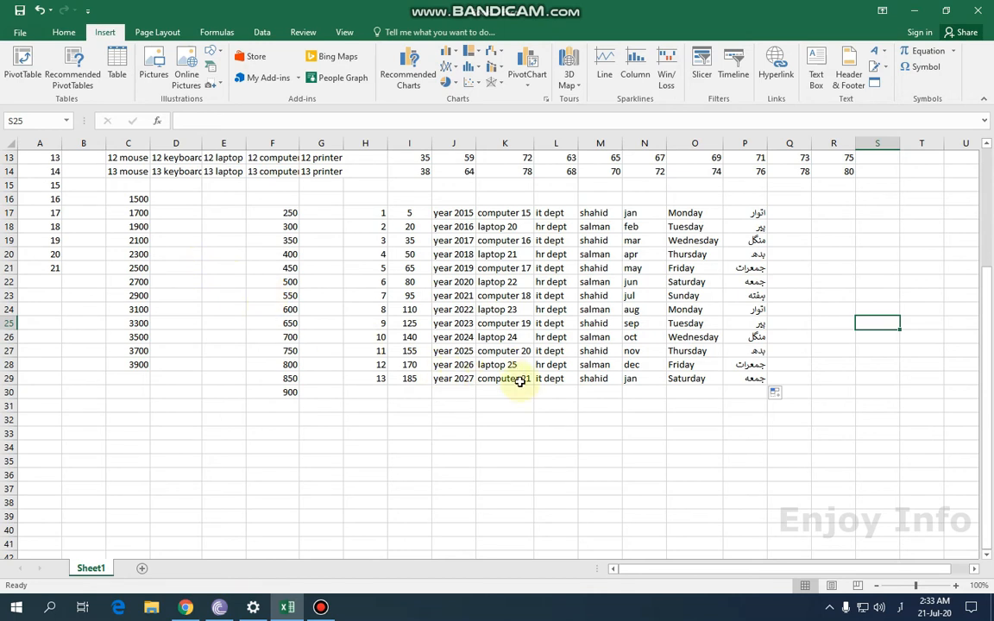
{"action": "left_click_drag", "start_coordinate": [640, 577], "coordinate": [649, 572]}
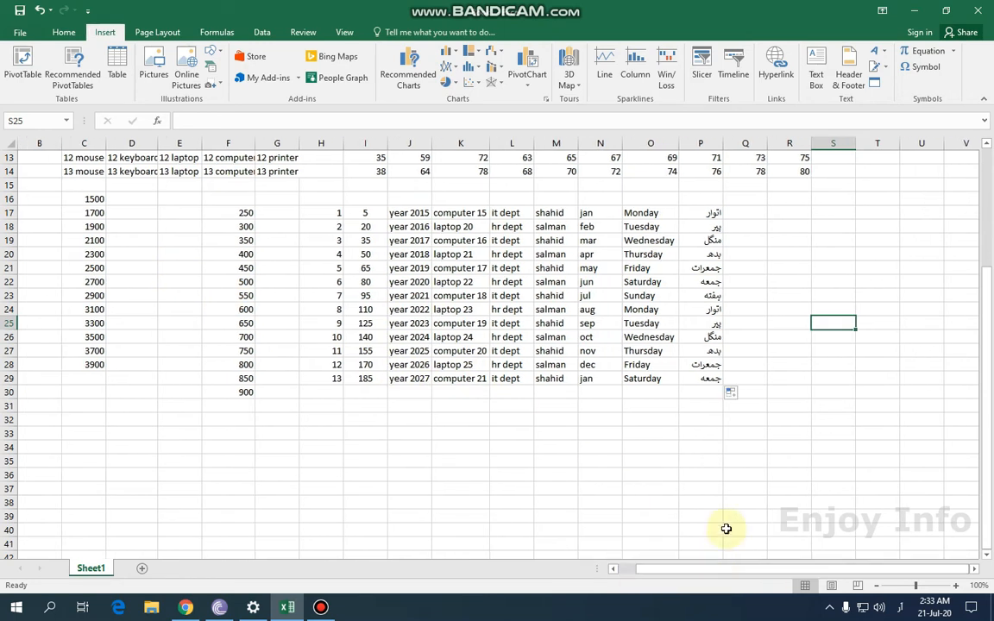
{"action": "left_click", "coordinate": [752, 214]}
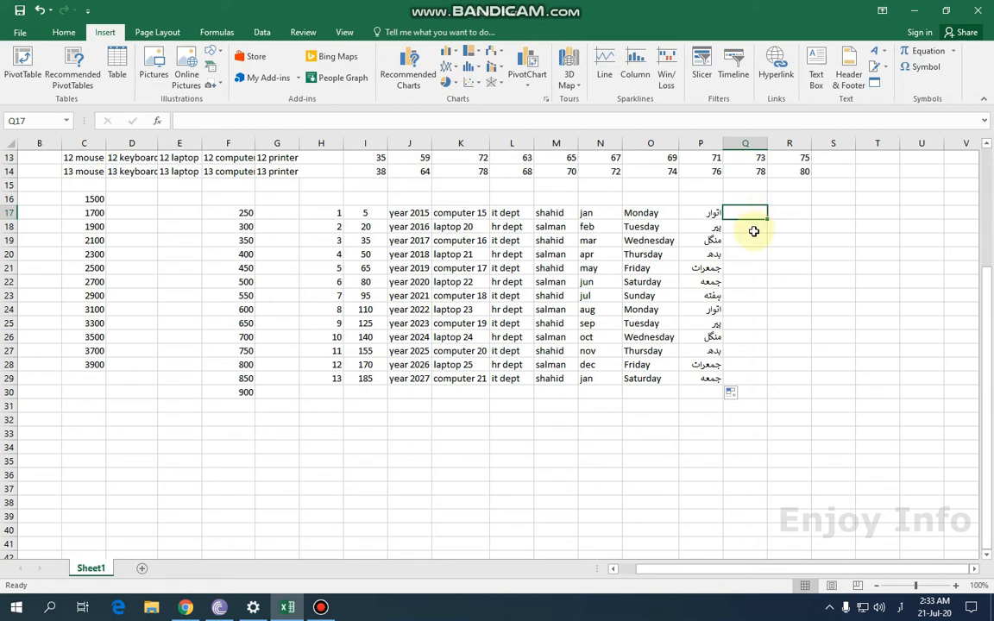
{"action": "left_click", "coordinate": [754, 229]}
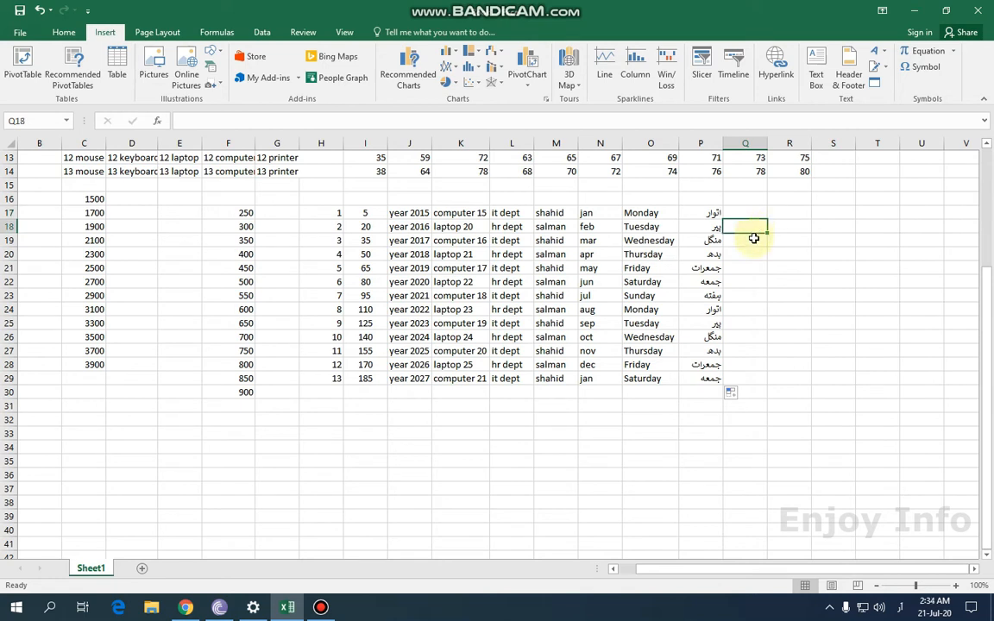
{"action": "left_click", "coordinate": [754, 247]}
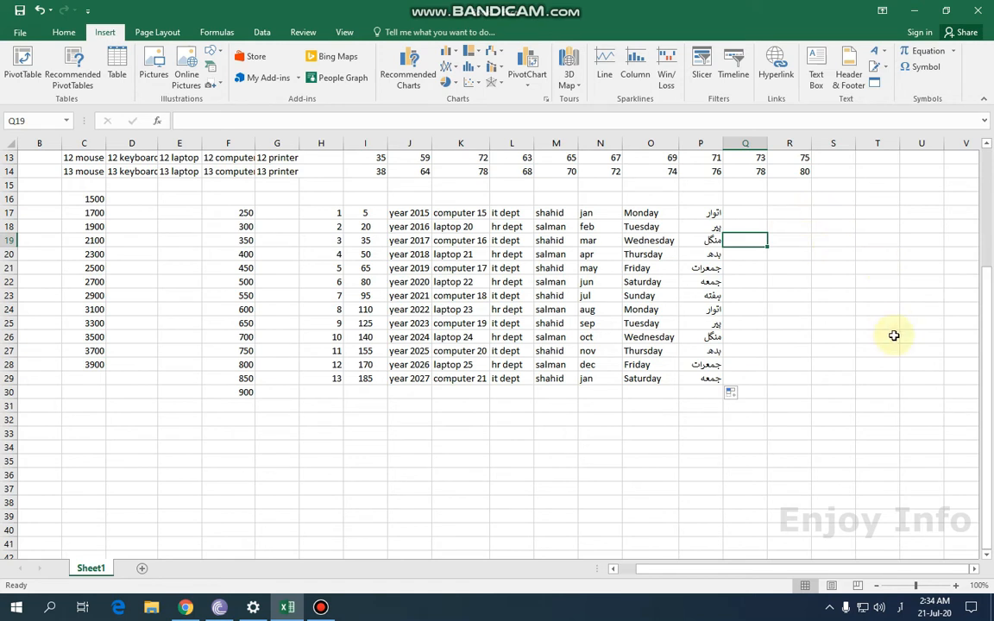
{"action": "left_click_drag", "start_coordinate": [961, 209], "coordinate": [960, 306]}
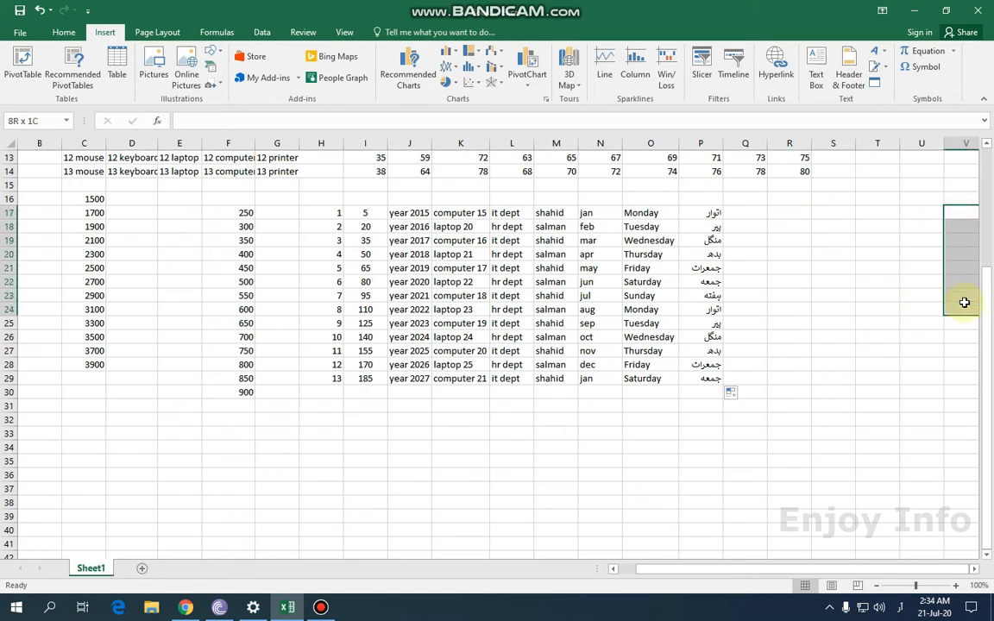
{"action": "left_click_drag", "start_coordinate": [701, 569], "coordinate": [738, 569]}
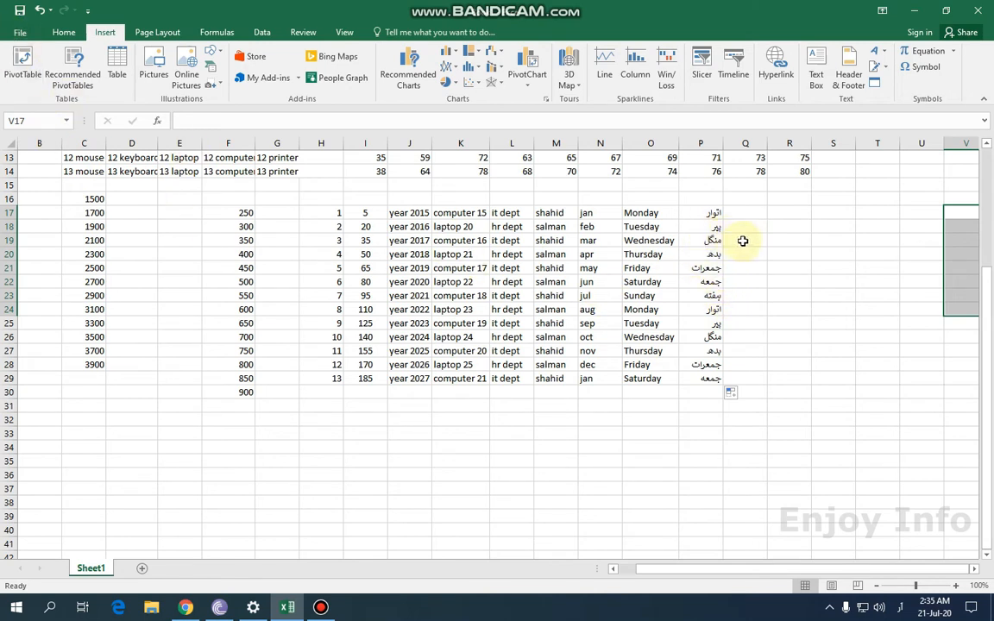
- Switch the keyboard input language to English (United States) and enter "computer" in Q17
{"action": "left_click", "coordinate": [752, 213]}
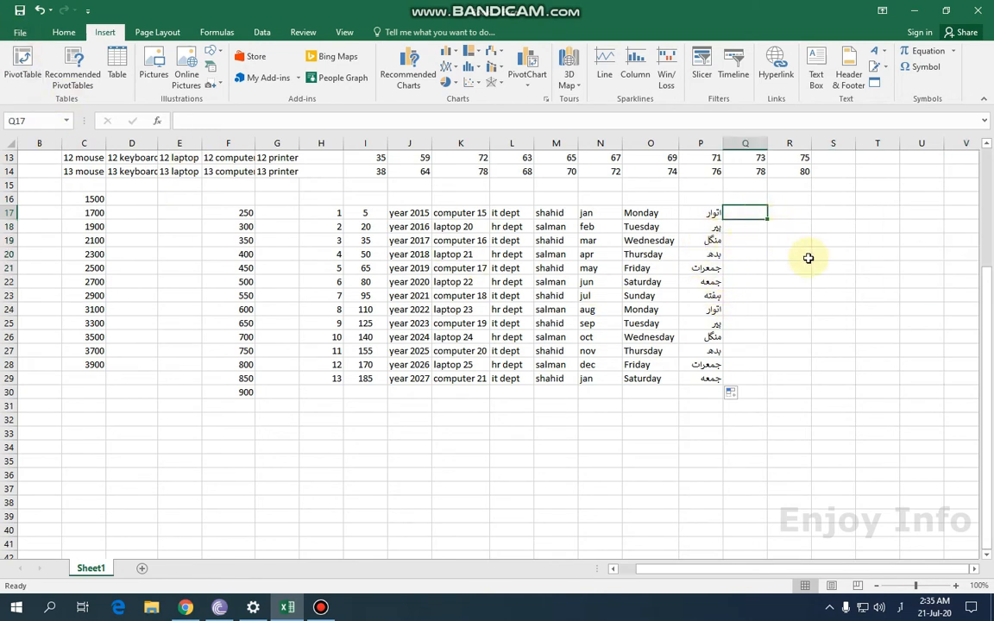
{"action": "left_click", "coordinate": [899, 607]}
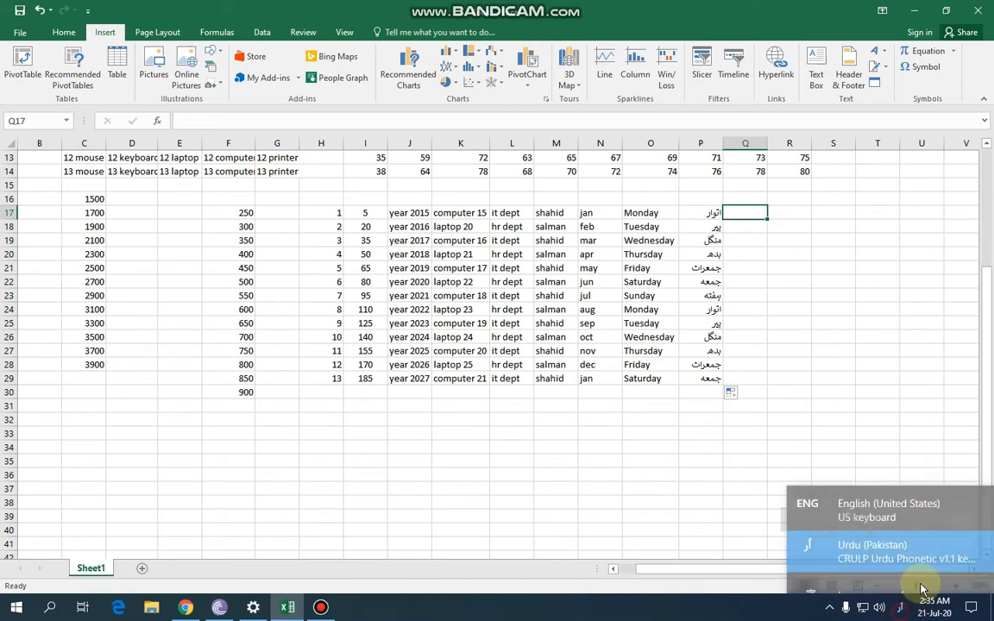
{"action": "left_click", "coordinate": [860, 488]}
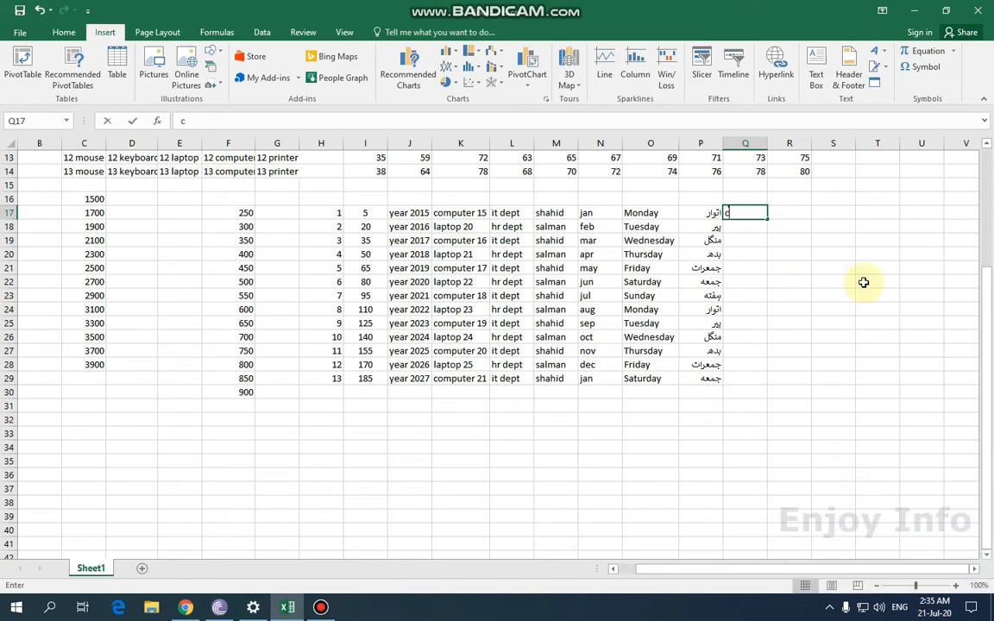
{"action": "type", "text": "compue"}
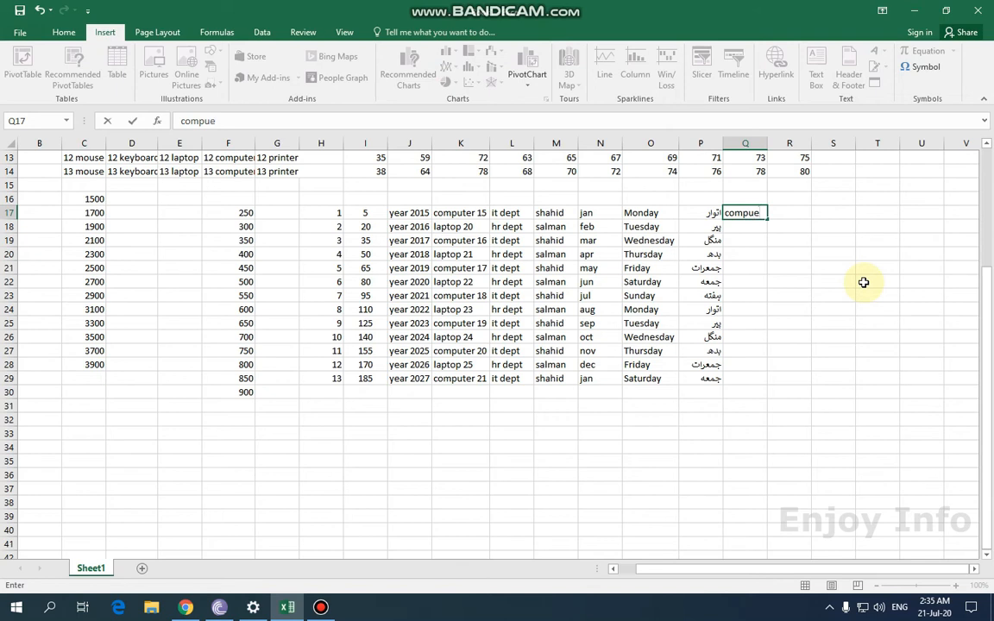
{"action": "key", "text": "BackSpace"}
{"action": "type", "text": "ter"}
{"action": "key", "text": "Return"}
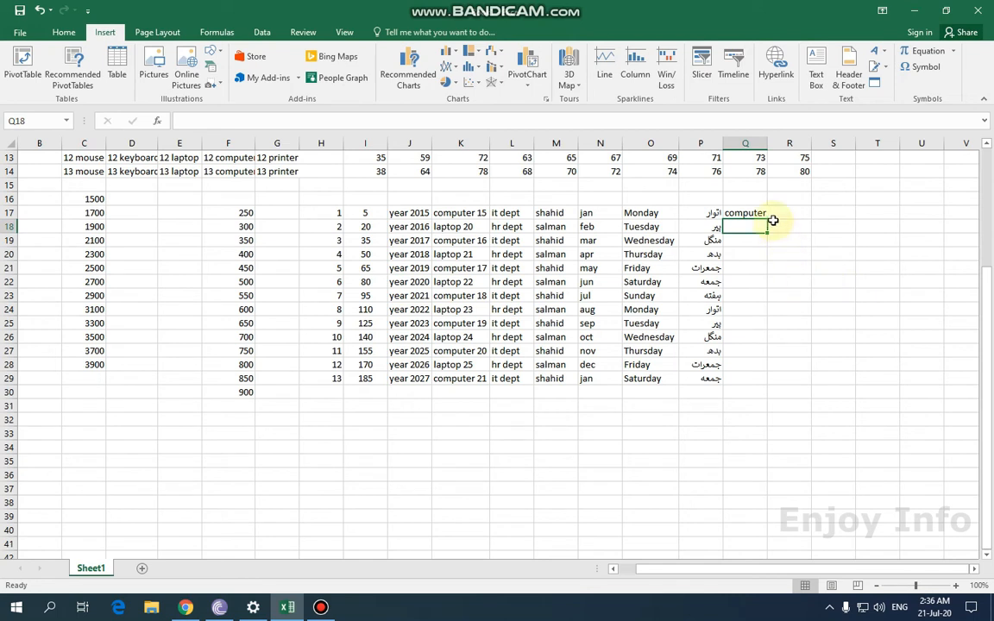
- Switch the keyboard input language to Urdu (Pakistan) and enter five Urdu first names in R17:R21
{"action": "key", "text": "super+space"}
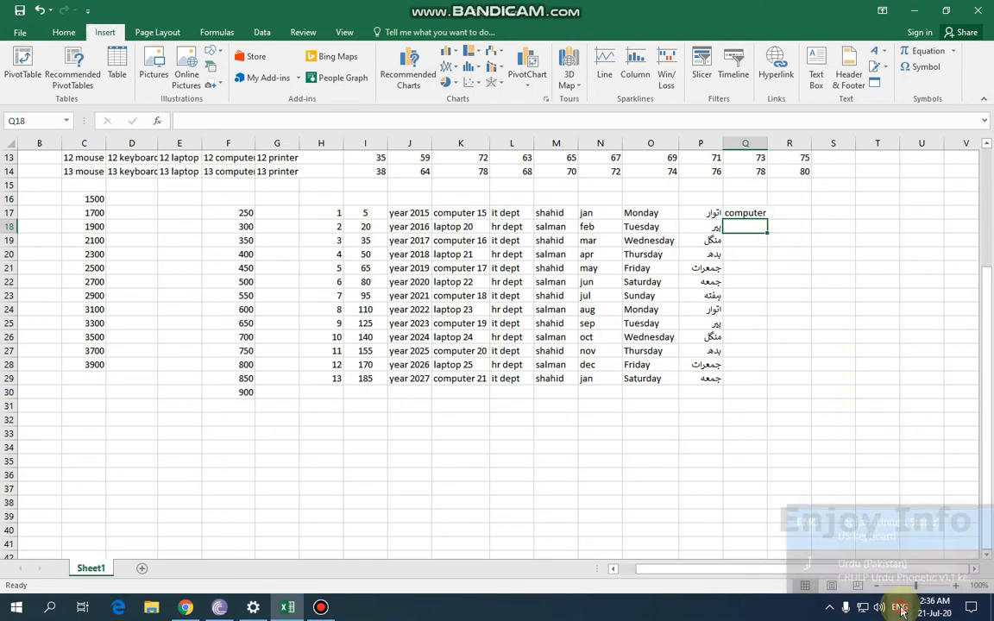
{"action": "left_click", "coordinate": [795, 212]}
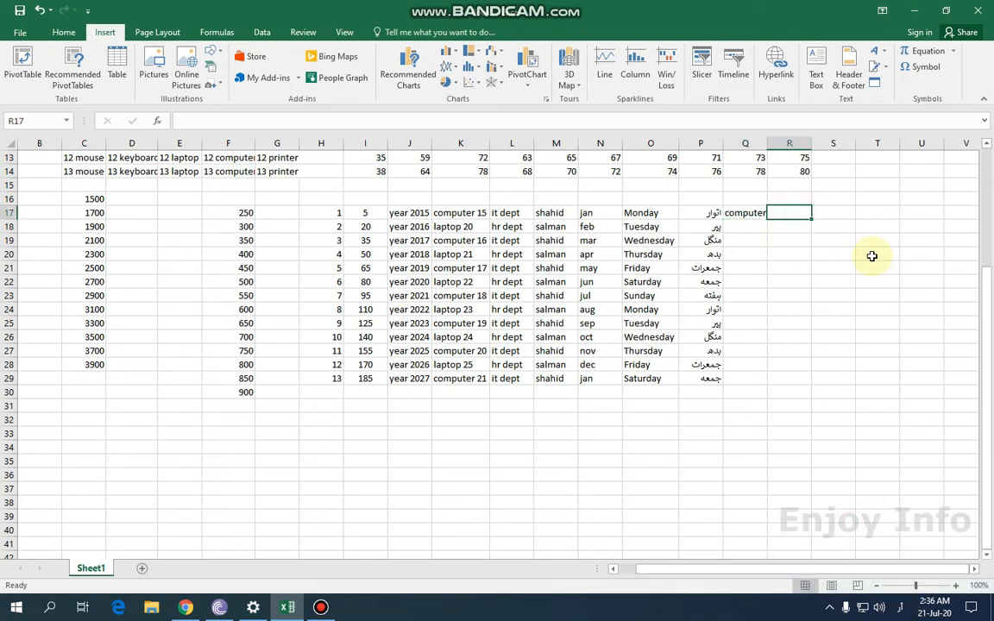
{"action": "type", "text": "شاہد"}
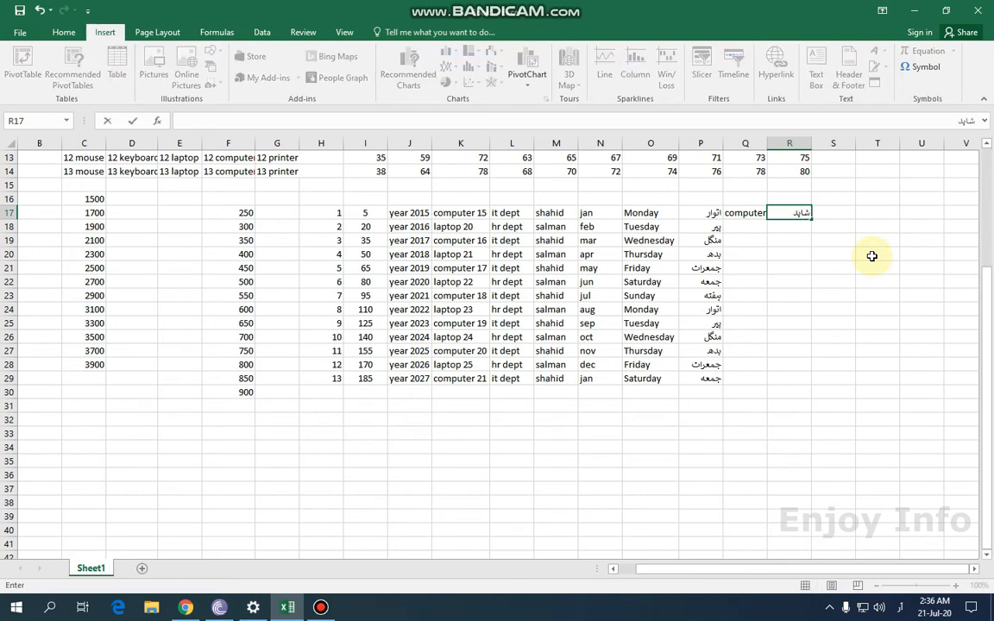
{"action": "key", "text": "Return"}
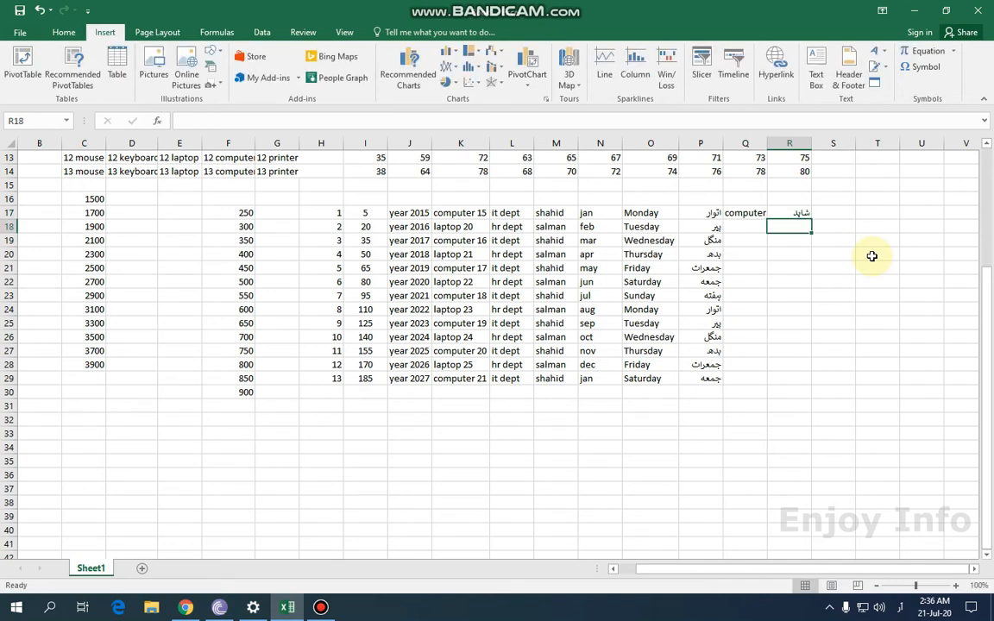
{"action": "type", "text": "طاہ"}
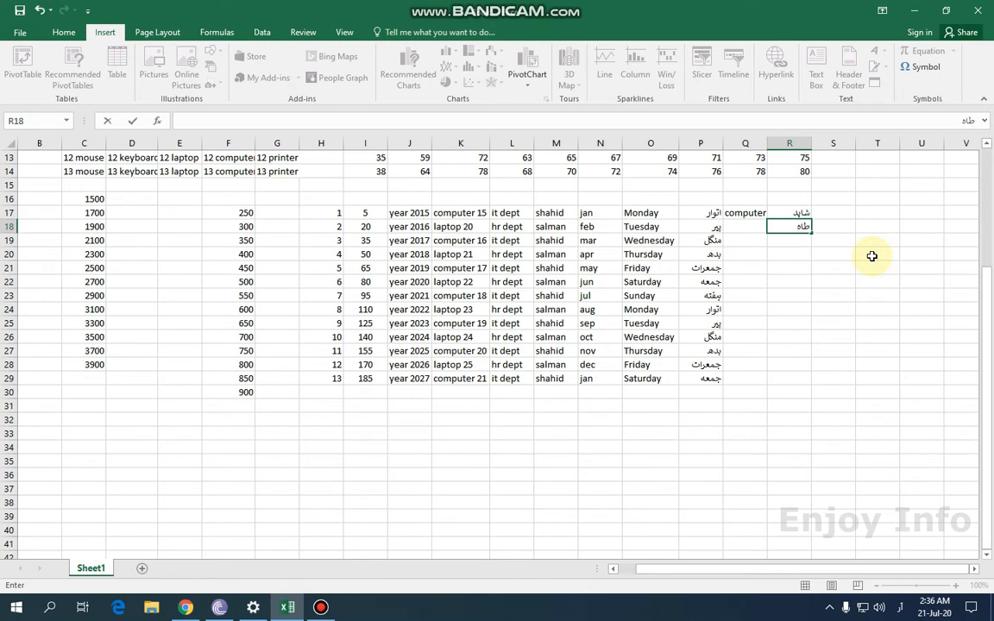
{"action": "type", "text": "ر"}
{"action": "key", "text": "Return"}
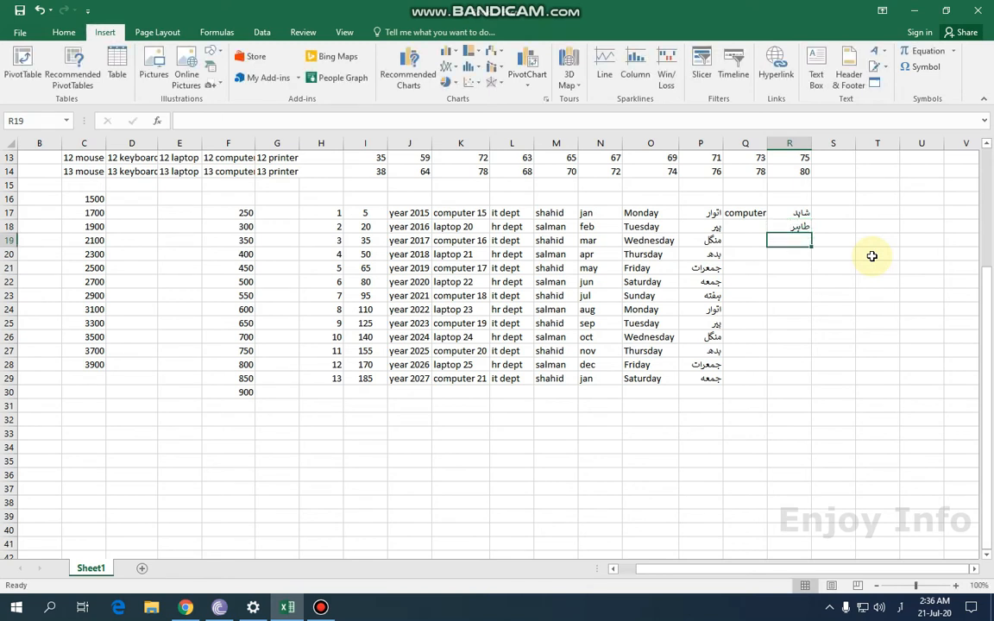
{"action": "type", "text": "راشد"}
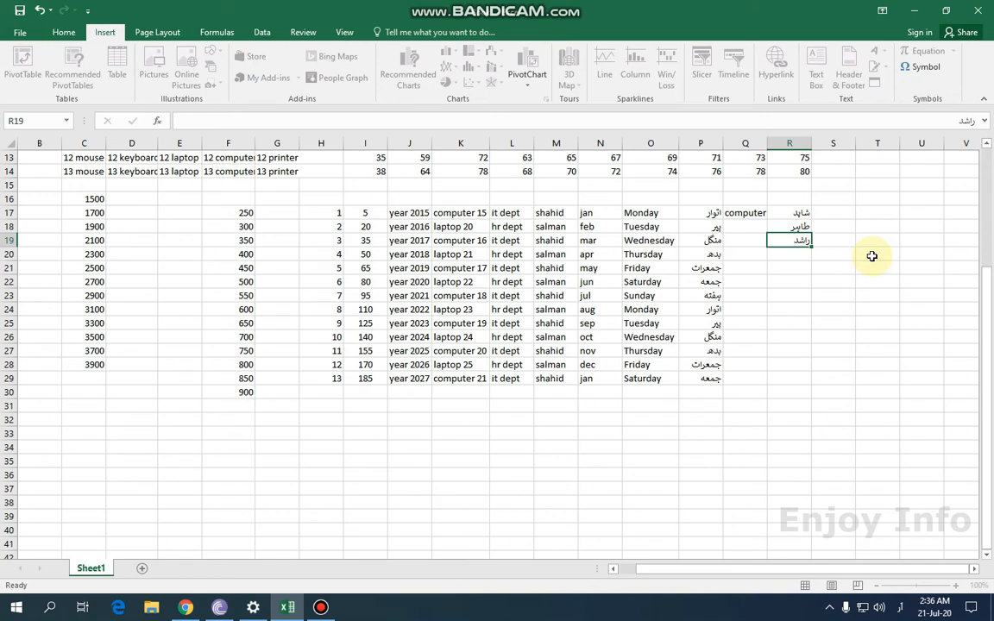
{"action": "key", "text": "Return"}
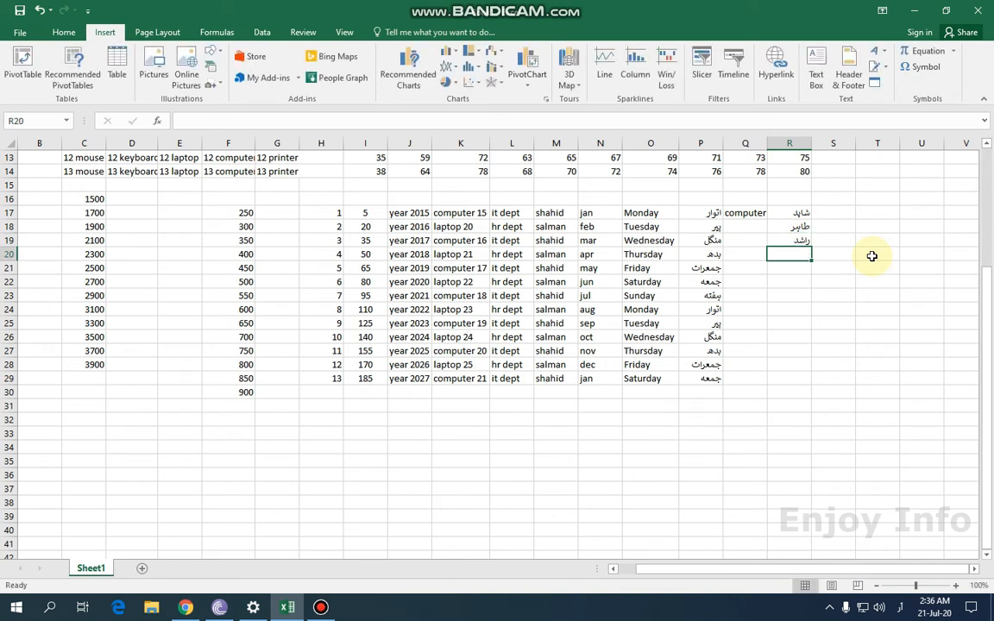
{"action": "type", "text": "دان"}
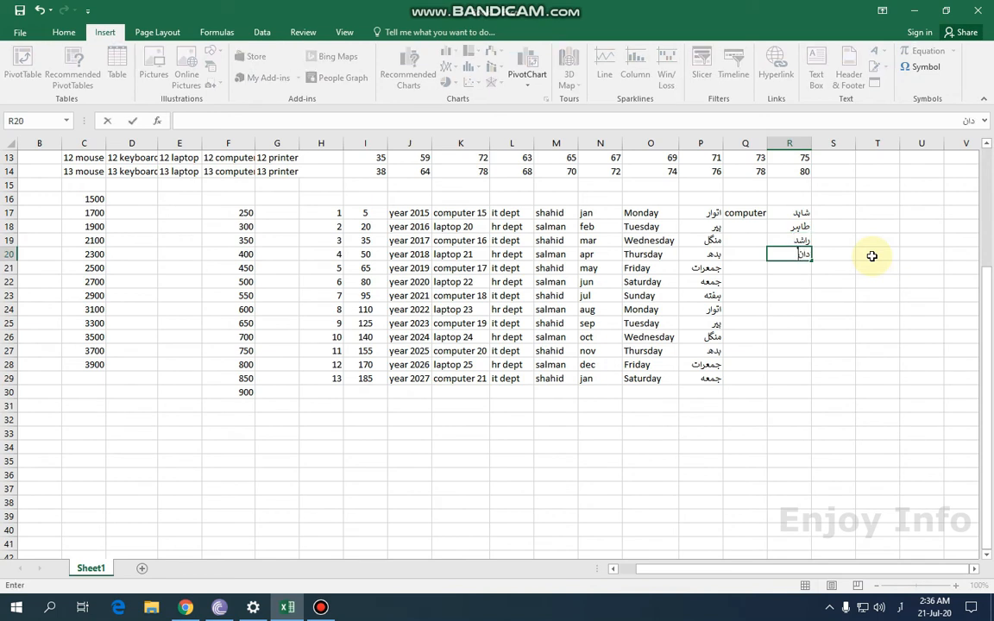
{"action": "type", "text": "ش"}
{"action": "key", "text": "Return"}
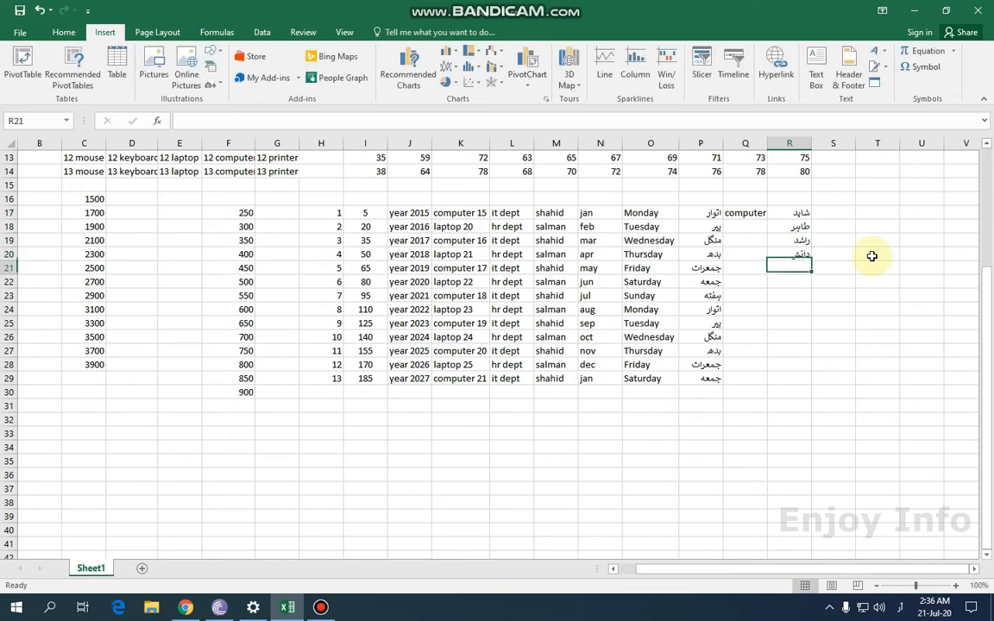
{"action": "type", "text": "پ"}
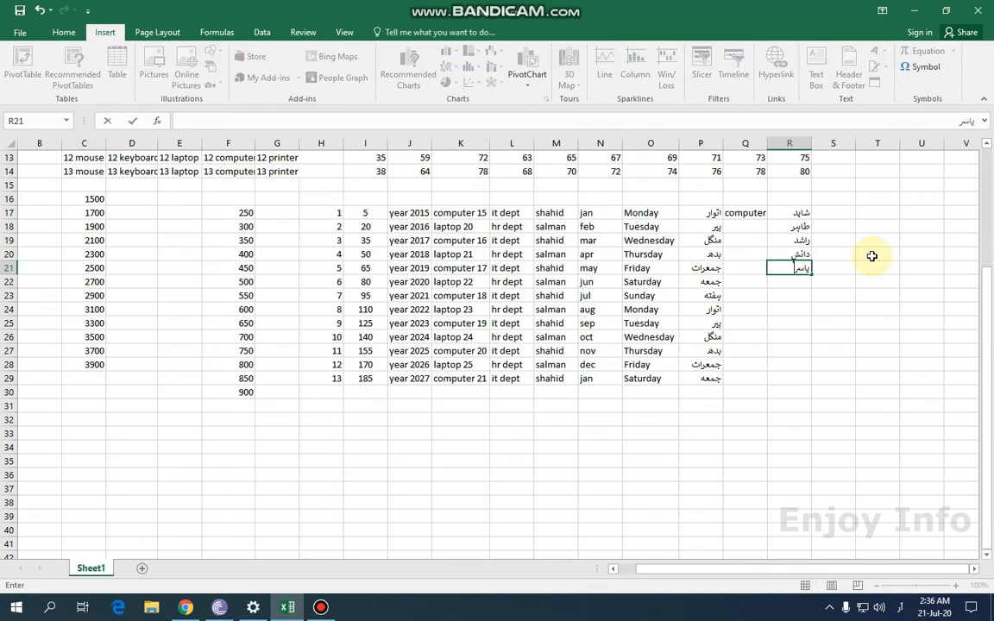
{"action": "type", "text": "اسر"}
{"action": "left_click", "coordinate": [871, 256]}
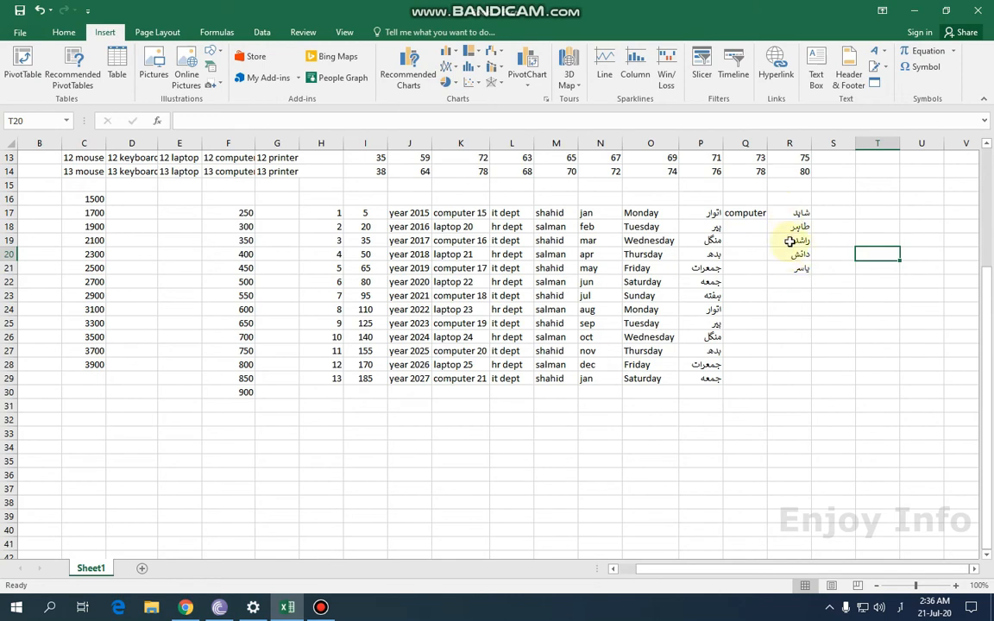
- Import cells R17:R21 as a new custom AutoFill list of Urdu names in the advanced options
{"action": "left_click", "coordinate": [17, 33]}
{"action": "left_click", "coordinate": [26, 368]}
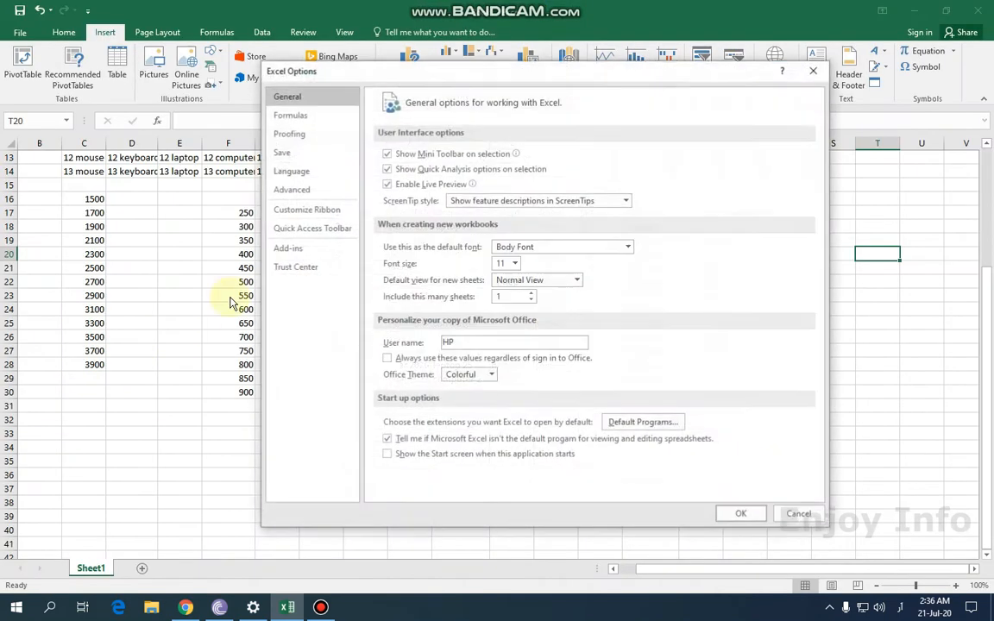
{"action": "left_click", "coordinate": [319, 189]}
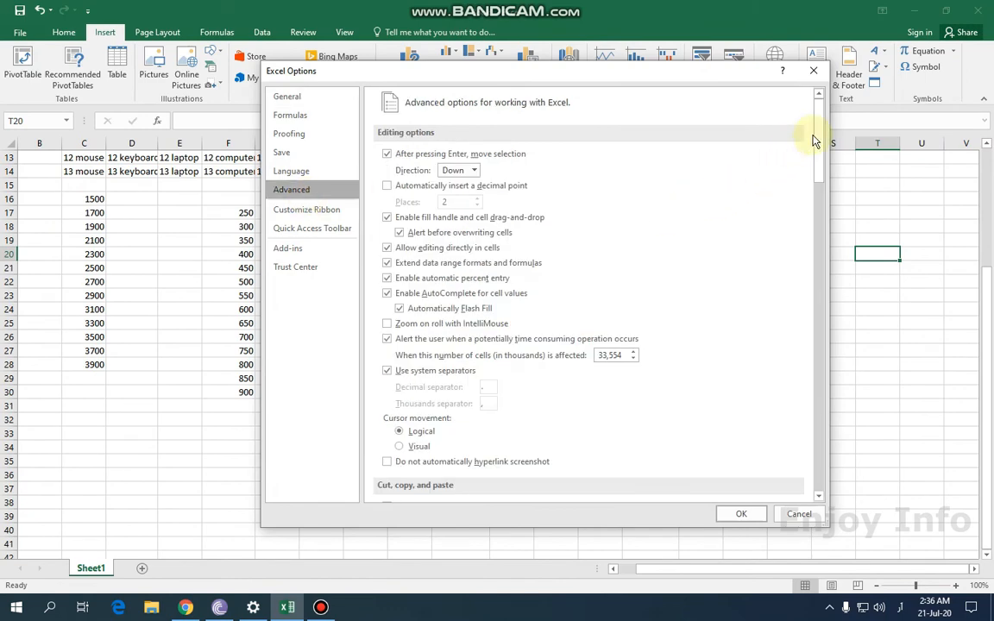
{"action": "scroll", "coordinate": [818, 138], "scroll_direction": "down", "scroll_amount": 15}
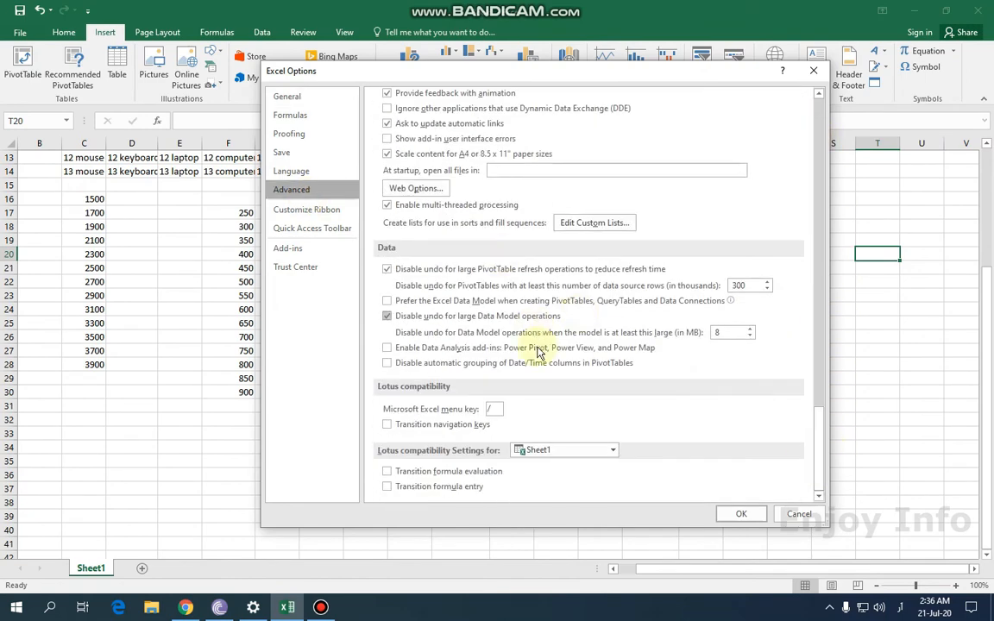
{"action": "scroll", "coordinate": [519, 358], "scroll_direction": "up", "scroll_amount": 3}
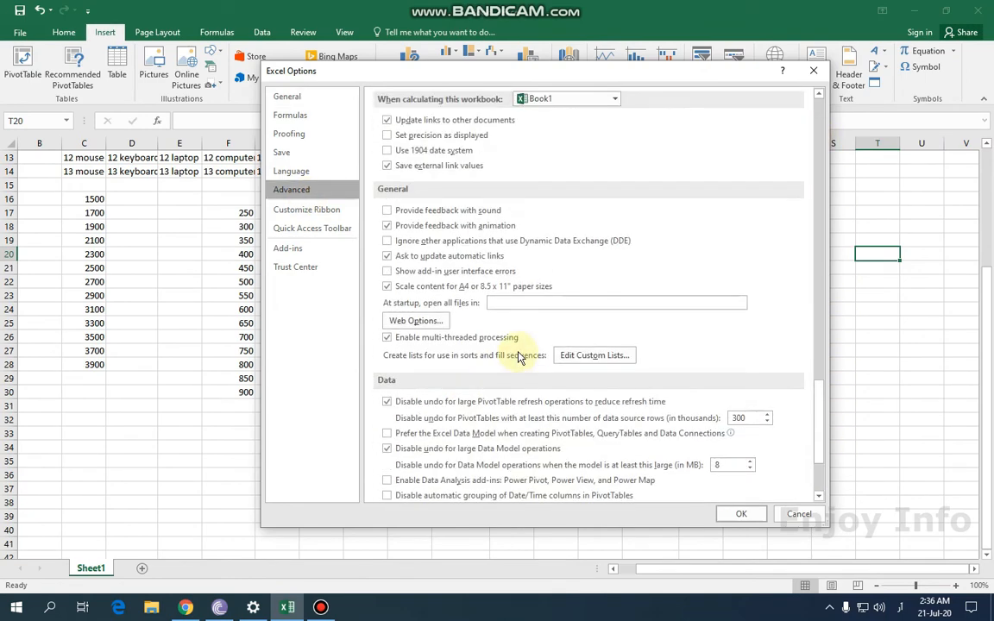
{"action": "left_click", "coordinate": [593, 355]}
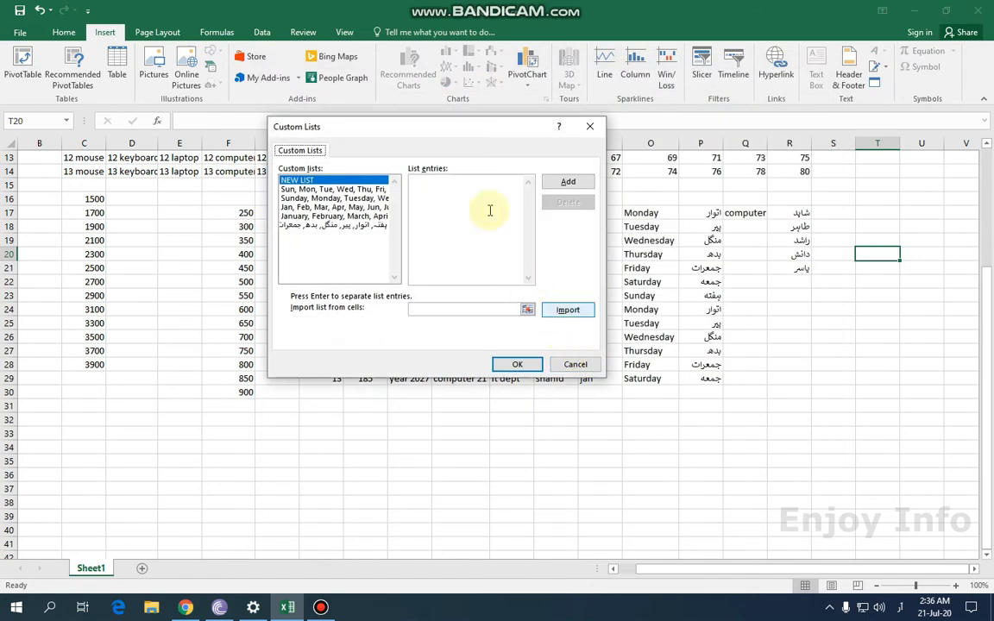
{"action": "left_click_drag", "start_coordinate": [466, 137], "coordinate": [377, 139]}
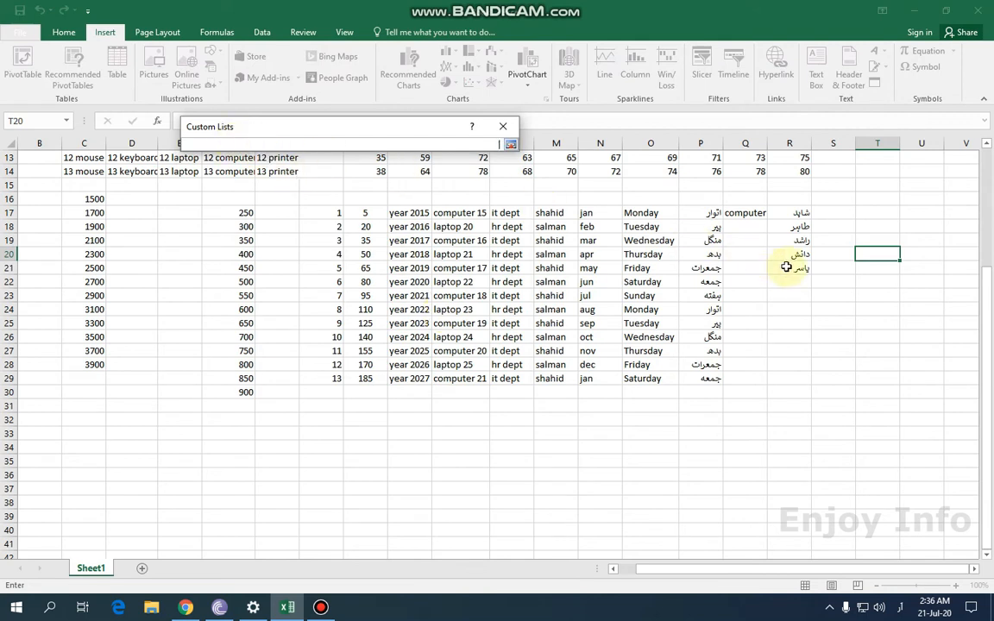
{"action": "left_click_drag", "start_coordinate": [801, 271], "coordinate": [792, 215]}
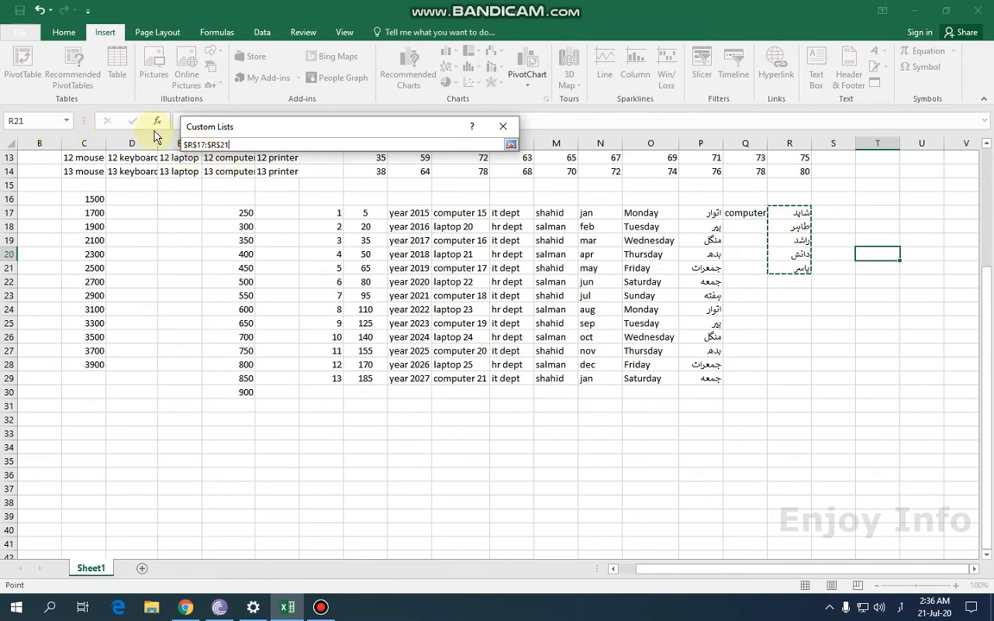
{"action": "left_click", "coordinate": [511, 148]}
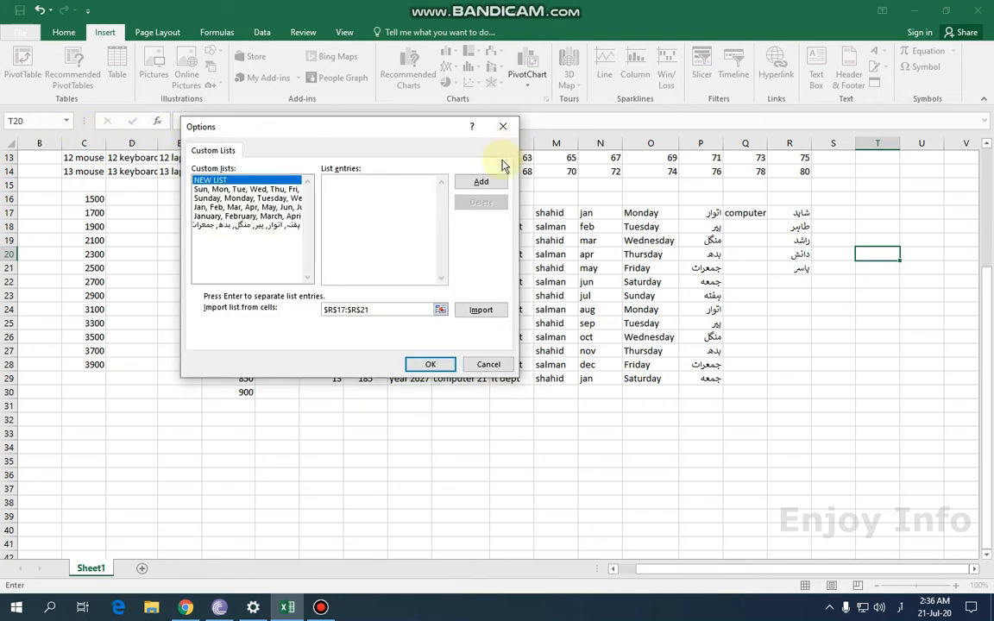
{"action": "left_click", "coordinate": [477, 310]}
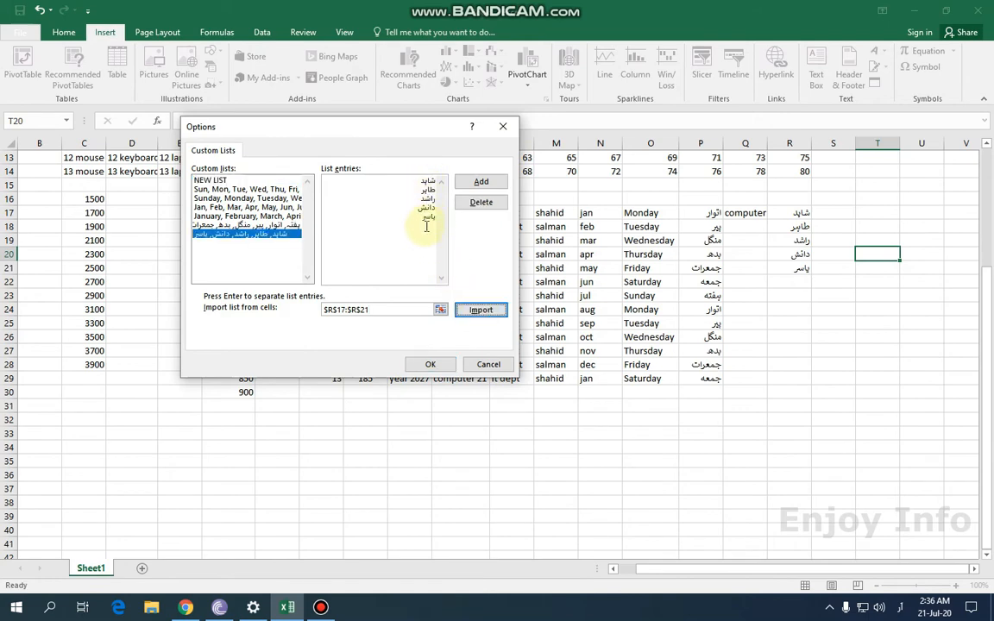
{"action": "left_click", "coordinate": [429, 364]}
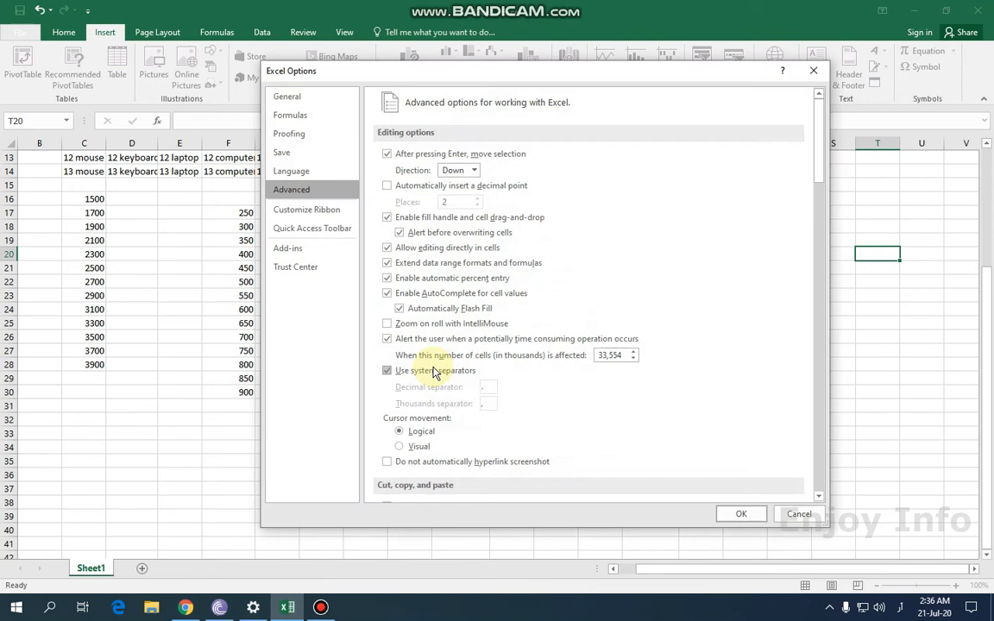
{"action": "left_click", "coordinate": [751, 516]}
- Clear the five Urdu names from R17:R21
{"action": "left_click", "coordinate": [803, 264]}
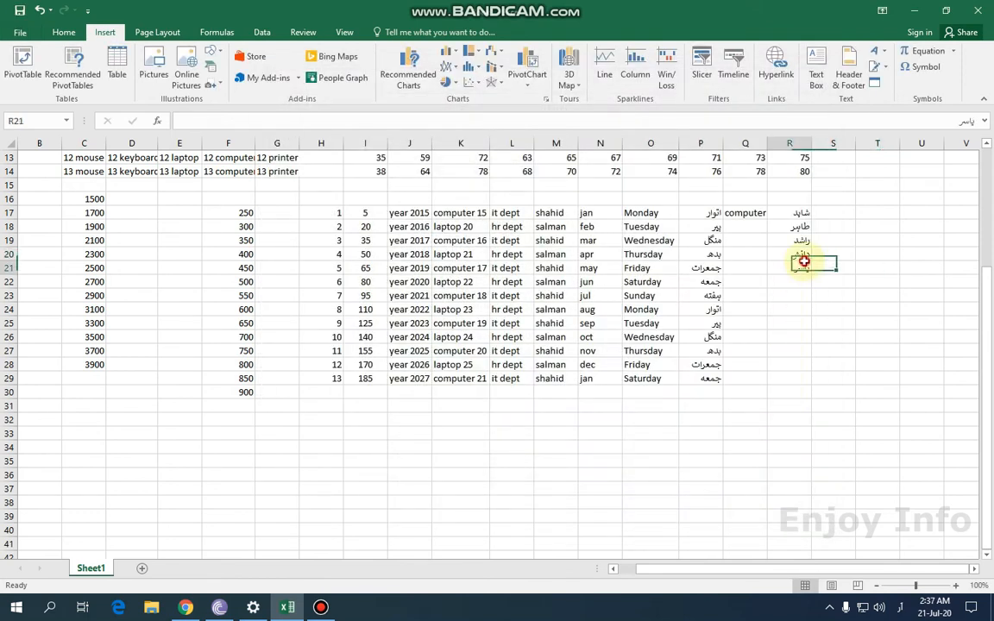
{"action": "left_click_drag", "start_coordinate": [804, 261], "coordinate": [799, 214]}
{"action": "key", "text": "Delete"}
{"action": "left_click", "coordinate": [827, 329]}
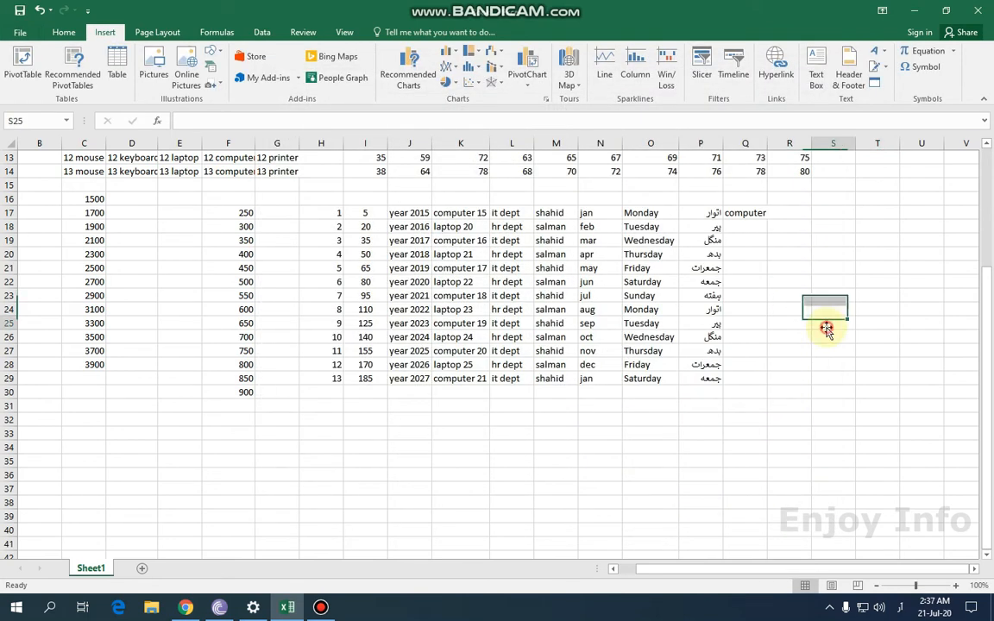
- Enter the fourth name of the custom list in R19 and extend the Urdu names down to row 30 with AutoFill
{"action": "left_click", "coordinate": [787, 226]}
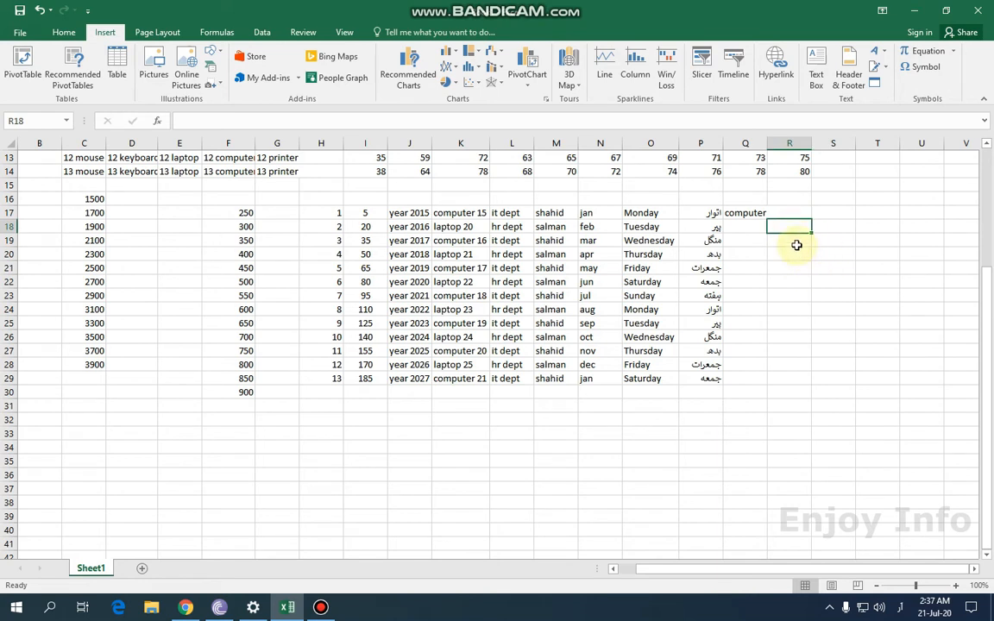
{"action": "left_click", "coordinate": [798, 241]}
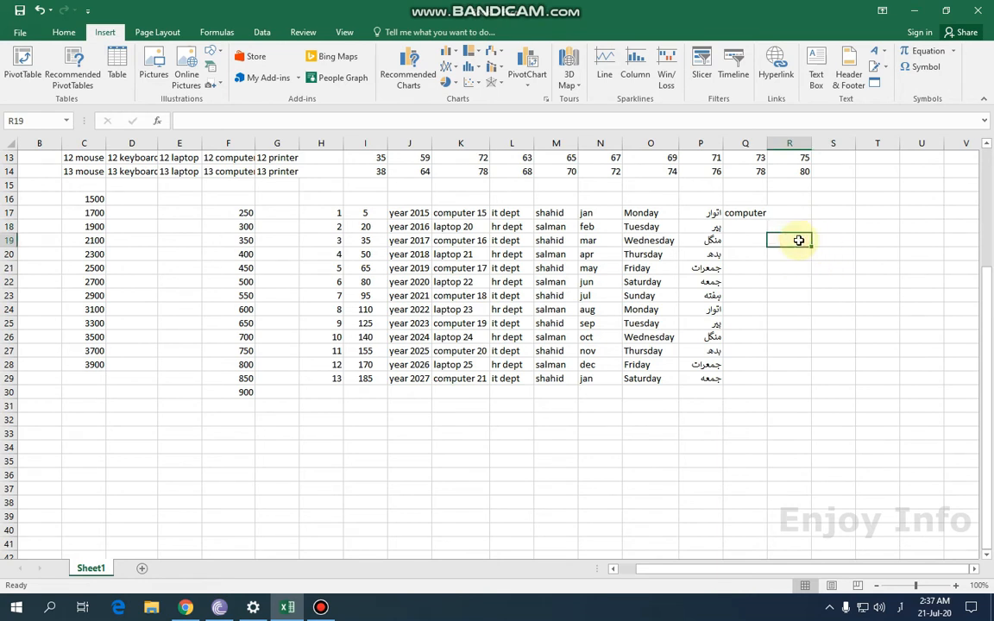
{"action": "type", "text": "دانش"}
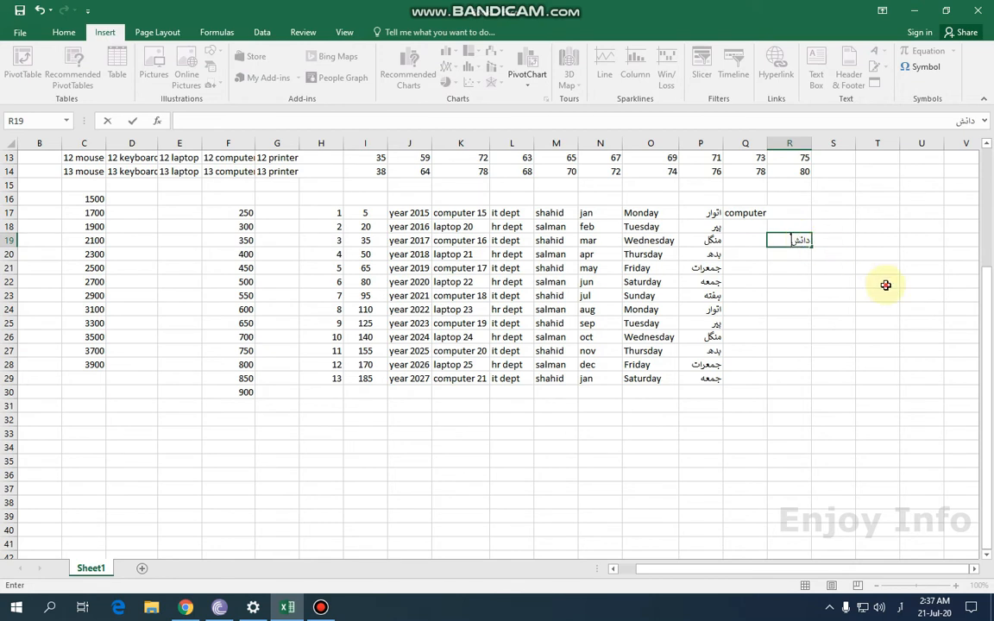
{"action": "left_click", "coordinate": [885, 284]}
{"action": "left_click", "coordinate": [803, 238]}
{"action": "left_click_drag", "start_coordinate": [812, 247], "coordinate": [823, 393]}
{"action": "left_click", "coordinate": [873, 294]}
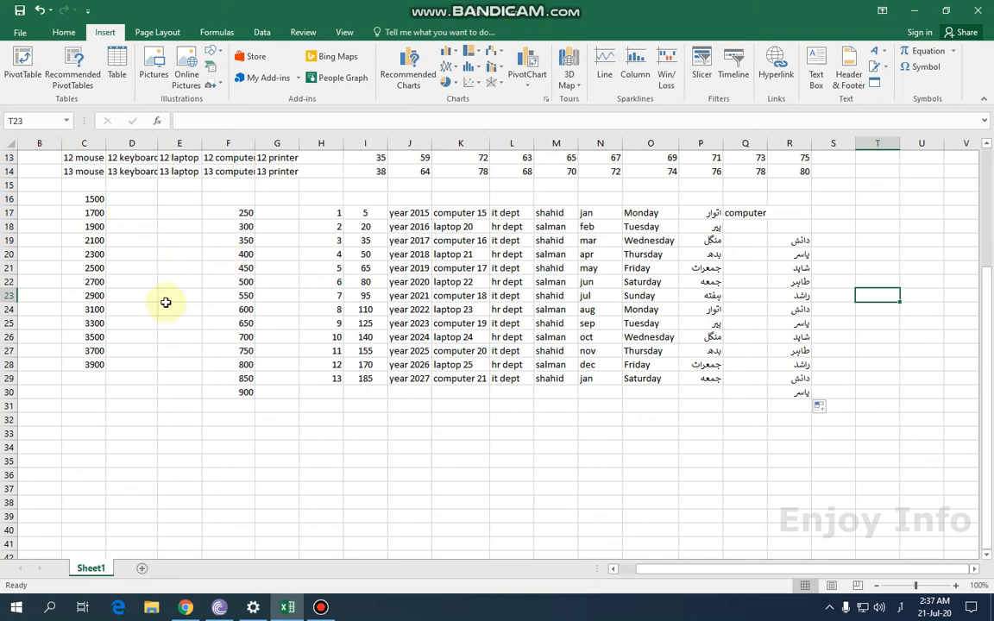
{"action": "scroll", "coordinate": [199, 407], "scroll_direction": "down", "scroll_amount": 3}
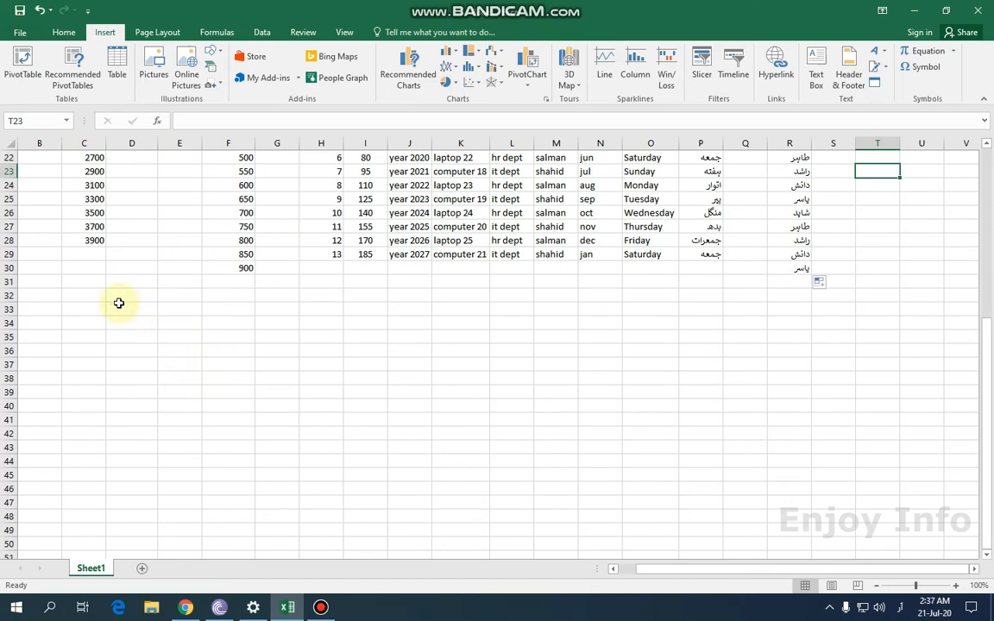
{"action": "left_click_drag", "start_coordinate": [133, 281], "coordinate": [141, 477]}
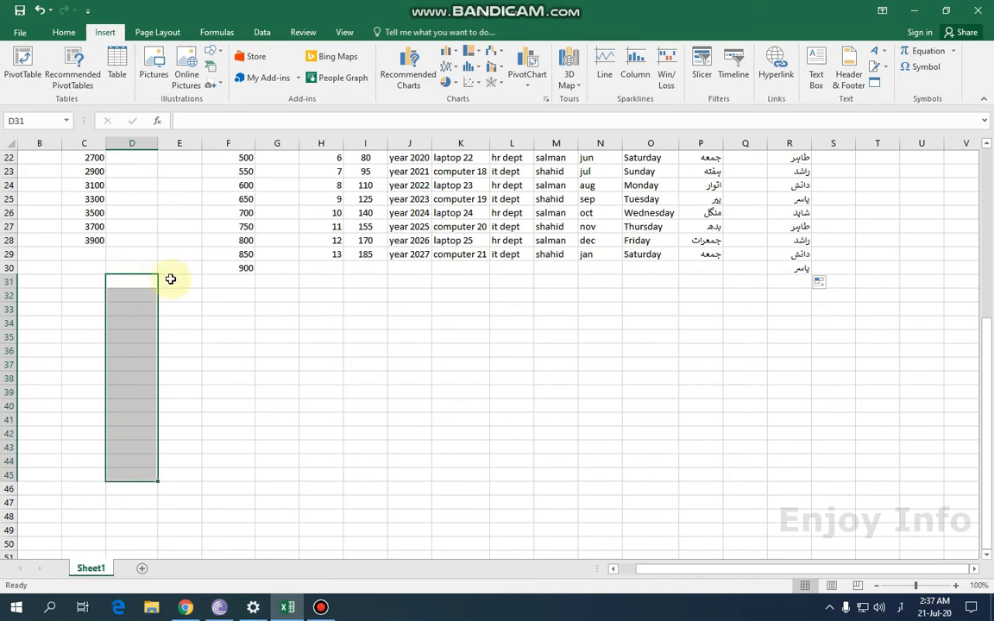
{"action": "left_click_drag", "start_coordinate": [166, 278], "coordinate": [561, 463]}
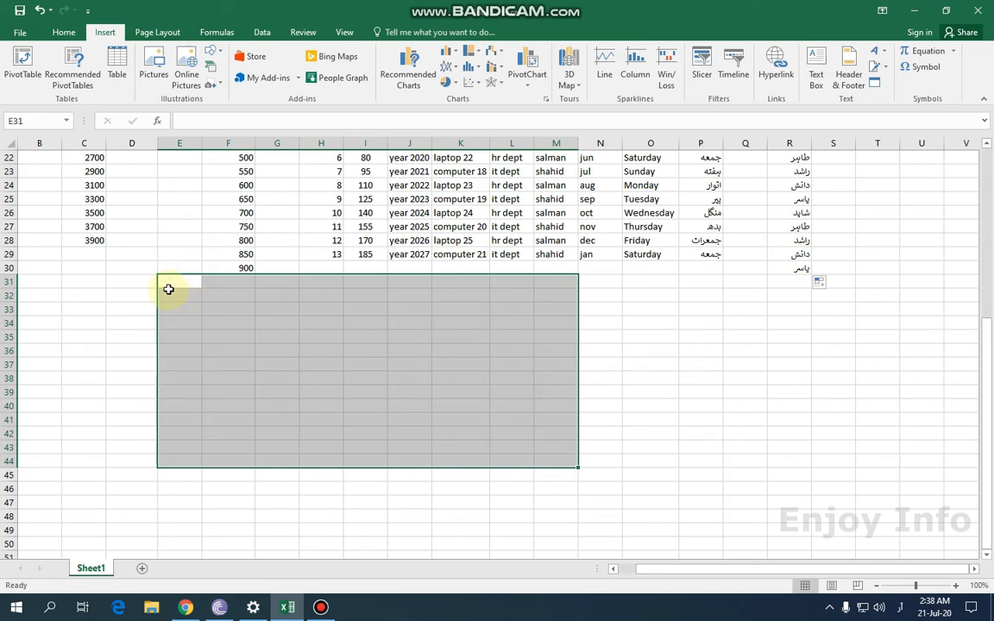
{"action": "left_click_drag", "start_coordinate": [166, 283], "coordinate": [200, 403]}
{"action": "left_click_drag", "start_coordinate": [221, 282], "coordinate": [229, 474]}
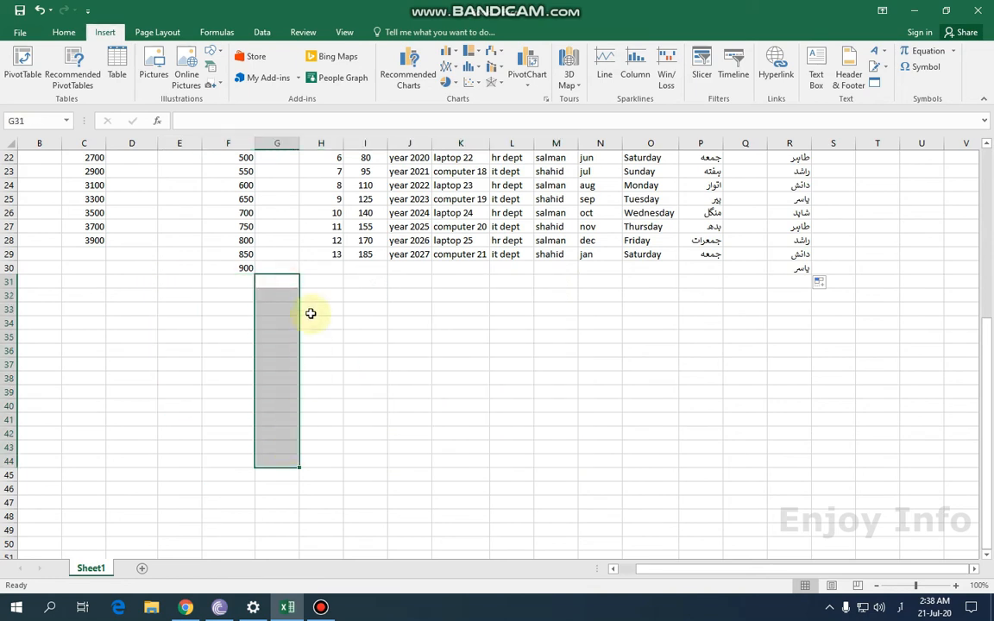
{"action": "mouse_move", "coordinate": [317, 282]}
{"action": "left_mouse_down"}
{"action": "mouse_move", "coordinate": [322, 407]}
{"action": "mouse_move", "coordinate": [337, 410]}
{"action": "left_mouse_up"}
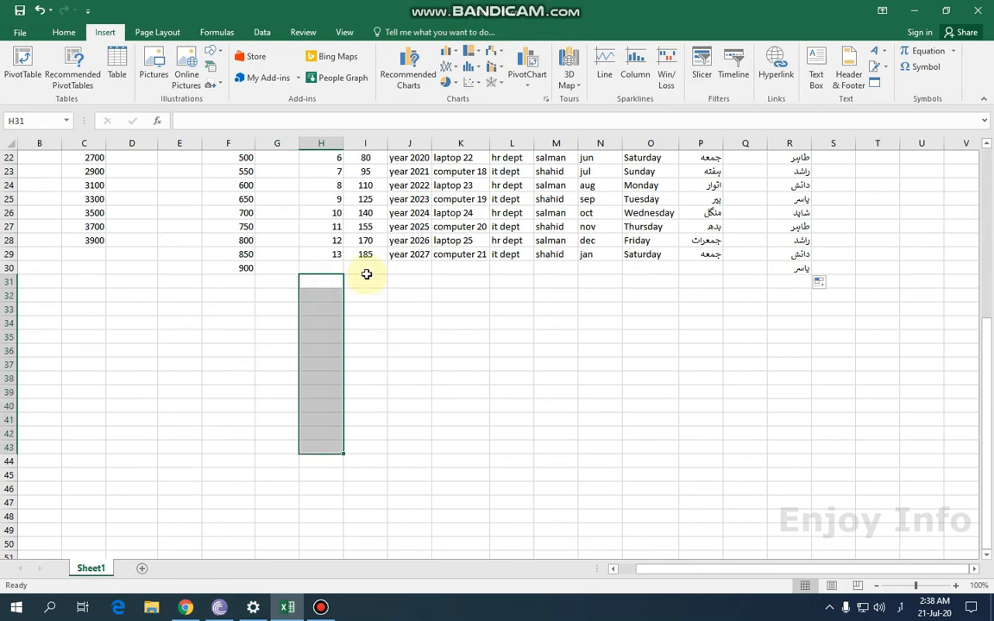
{"action": "left_click_drag", "start_coordinate": [365, 282], "coordinate": [379, 417]}
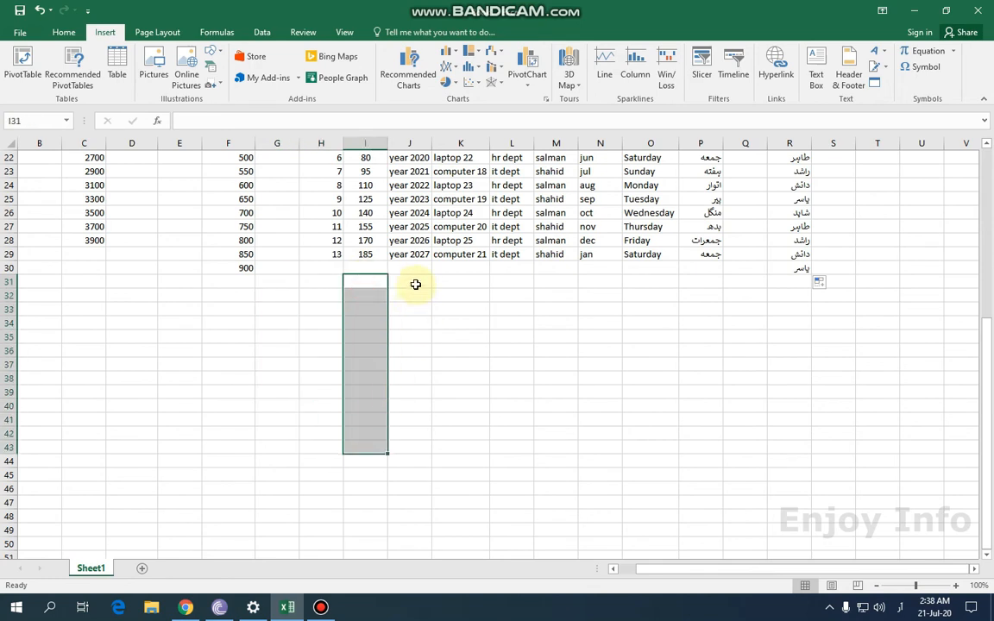
{"action": "left_click_drag", "start_coordinate": [415, 285], "coordinate": [417, 445]}
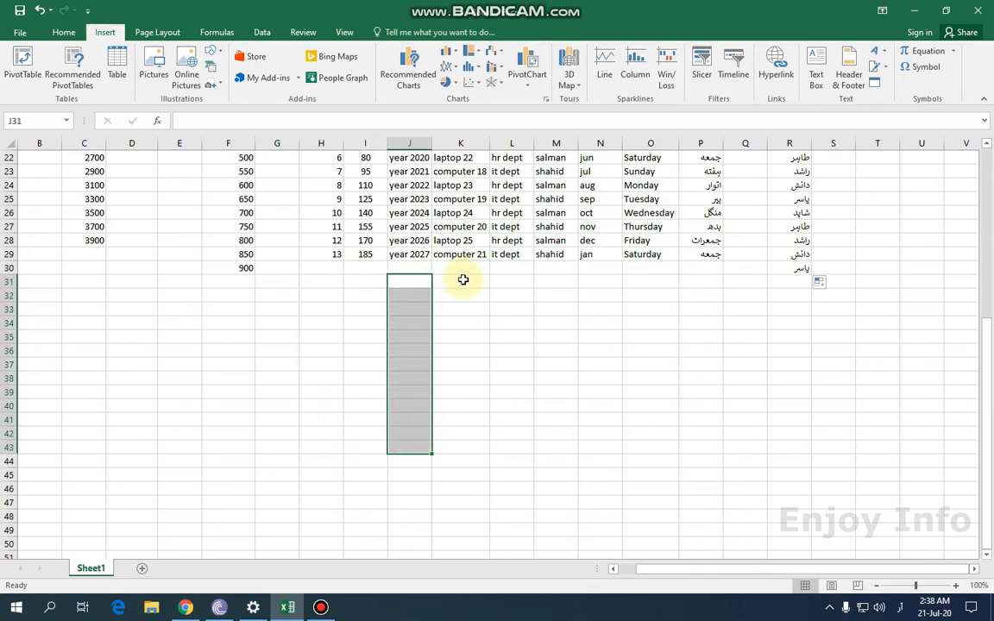
{"action": "left_click_drag", "start_coordinate": [463, 280], "coordinate": [478, 460]}
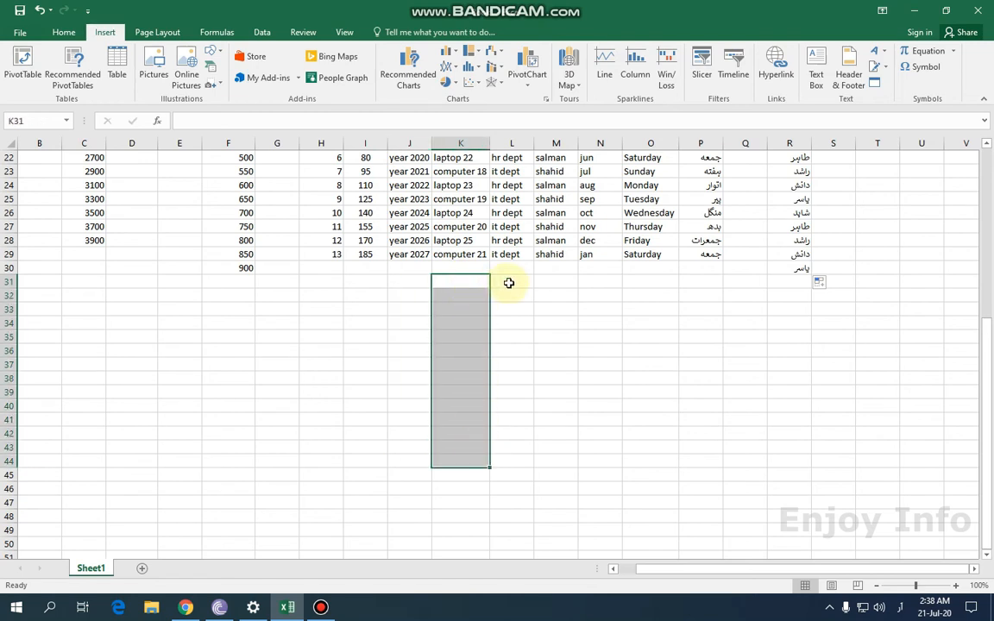
{"action": "left_click_drag", "start_coordinate": [510, 281], "coordinate": [515, 430]}
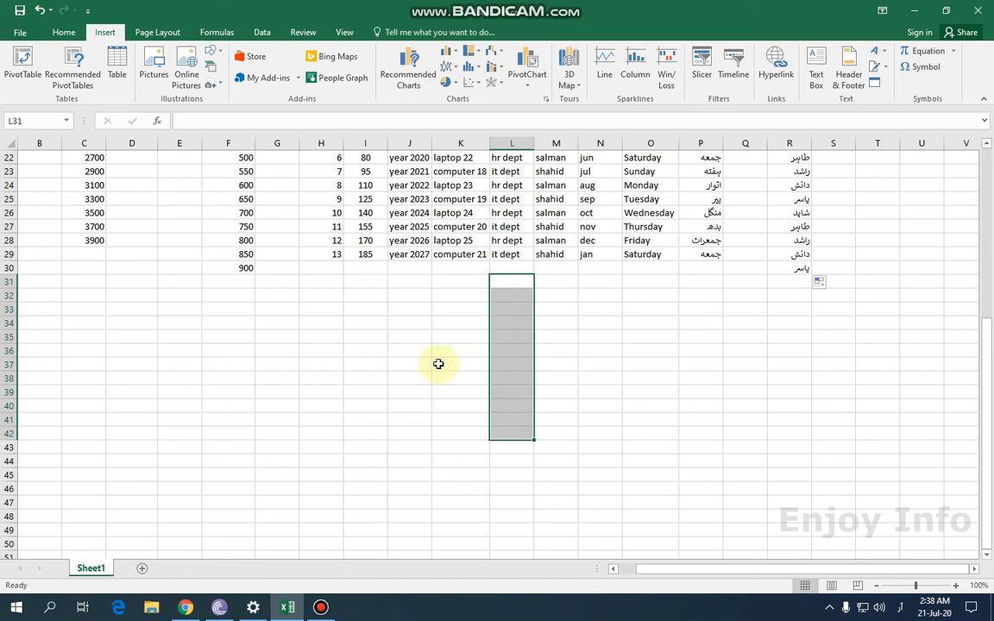
- Enter the Urdu weekdays جمعه and اتوار in J31:J32 and extend the alternating-day series down to J42 with AutoFill
{"action": "left_click", "coordinate": [410, 281]}
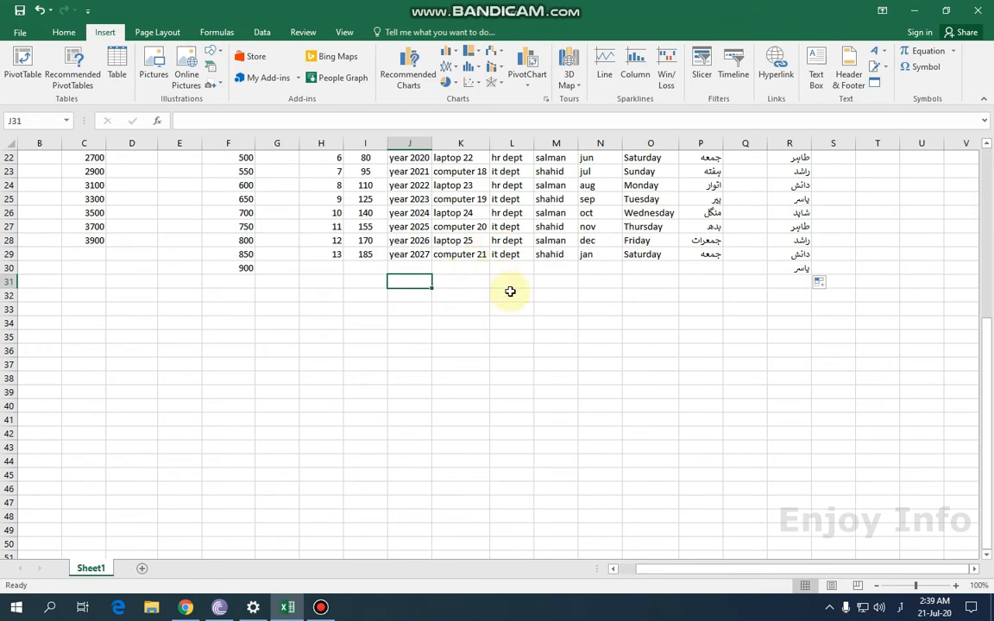
{"action": "type", "text": "جمعه"}
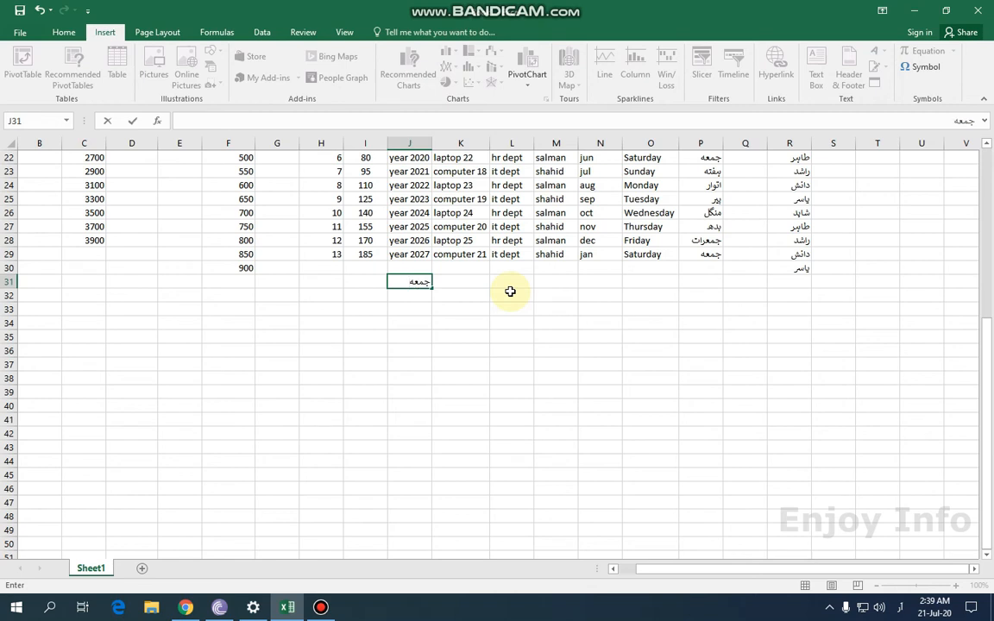
{"action": "key", "text": "Return"}
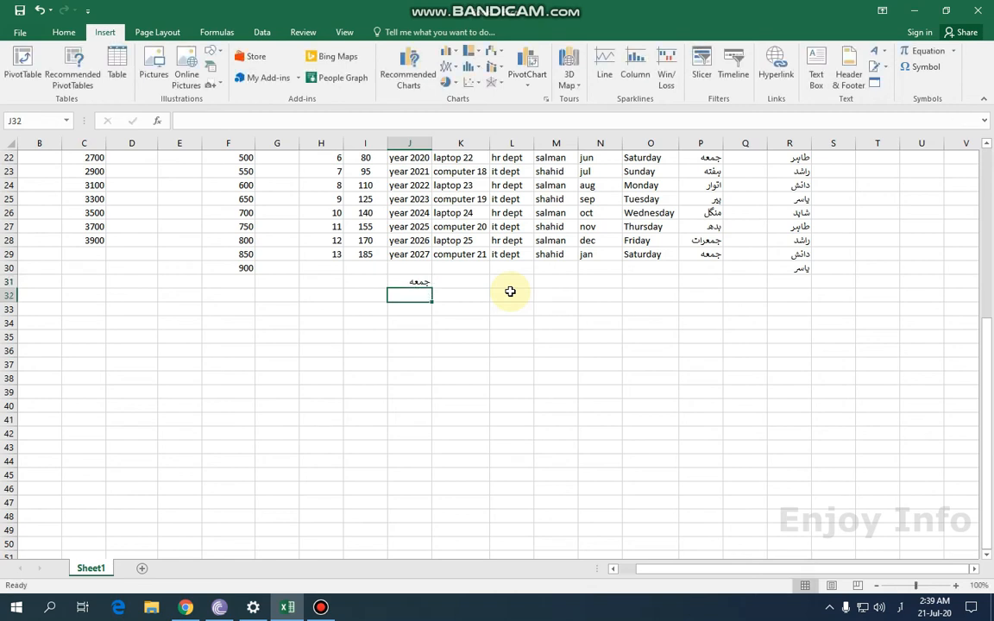
{"action": "type", "text": "اتوار"}
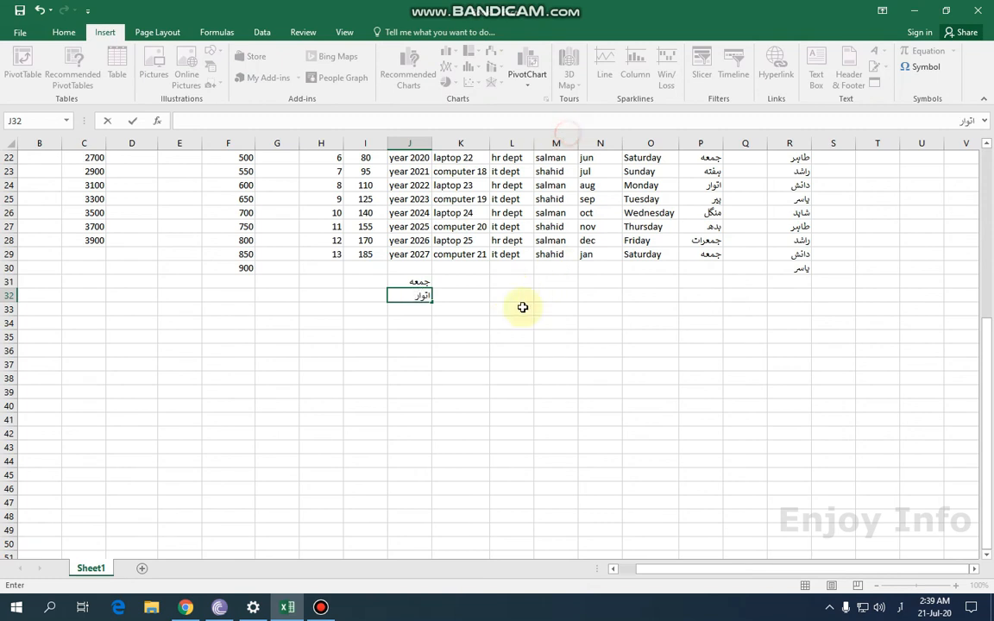
{"action": "left_click", "coordinate": [524, 306]}
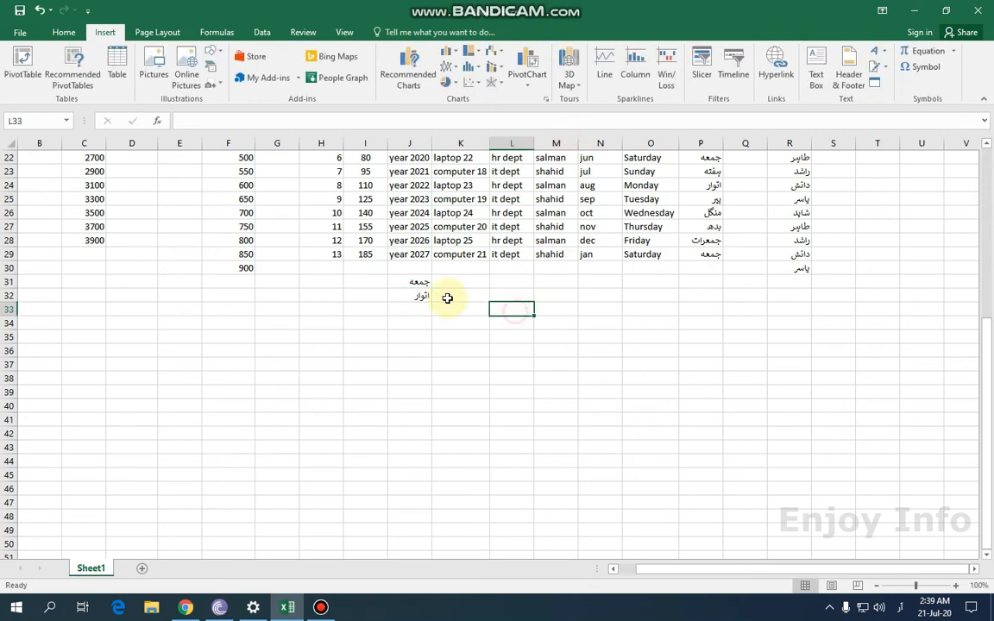
{"action": "left_click_drag", "start_coordinate": [409, 282], "coordinate": [441, 437]}
{"action": "left_click", "coordinate": [514, 319]}
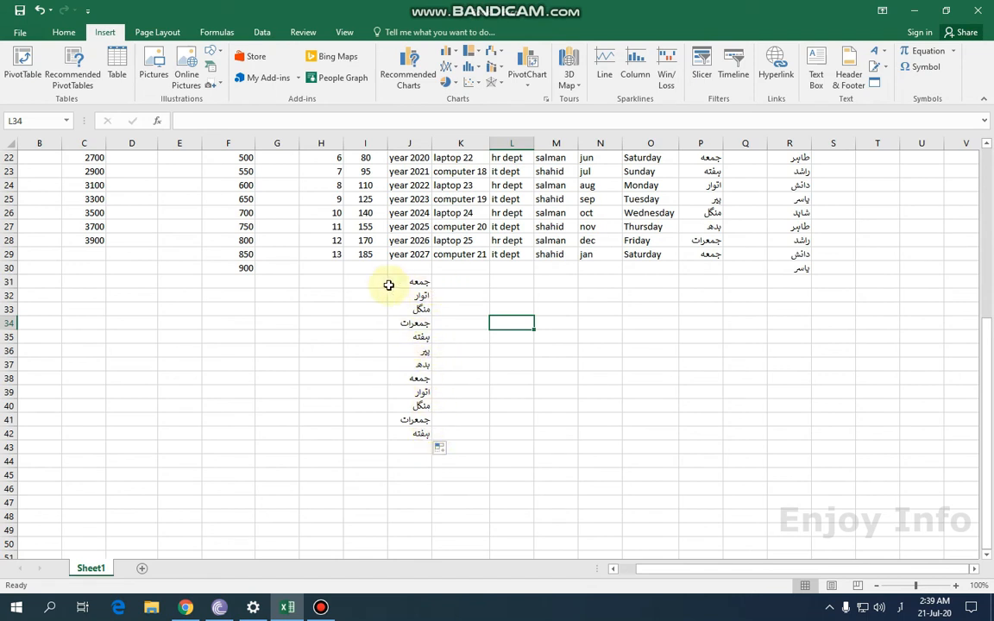
{"action": "left_click_drag", "start_coordinate": [361, 282], "coordinate": [359, 431]}
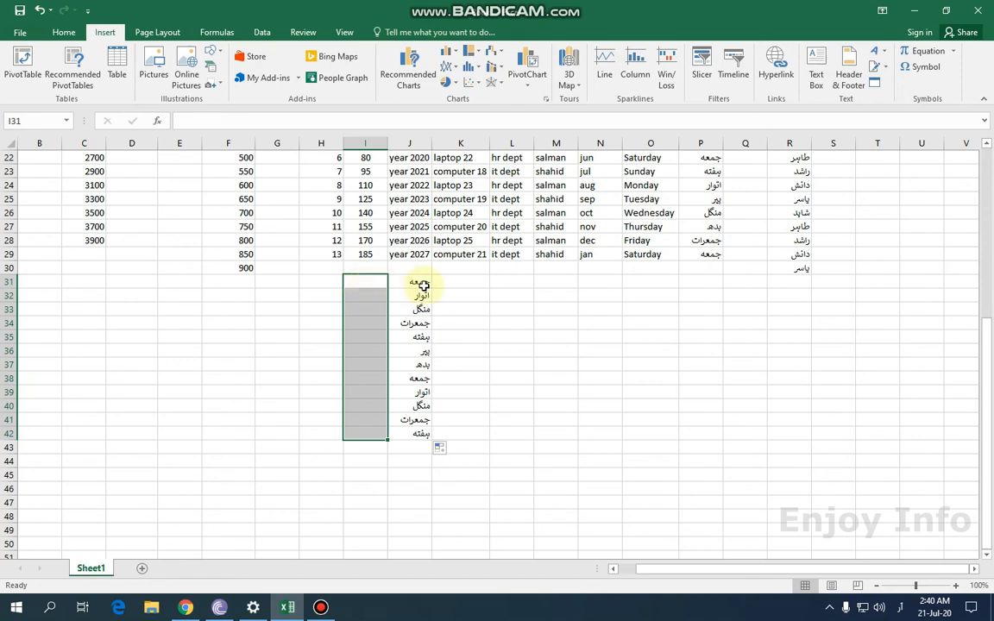
{"action": "left_click_drag", "start_coordinate": [450, 282], "coordinate": [492, 429]}
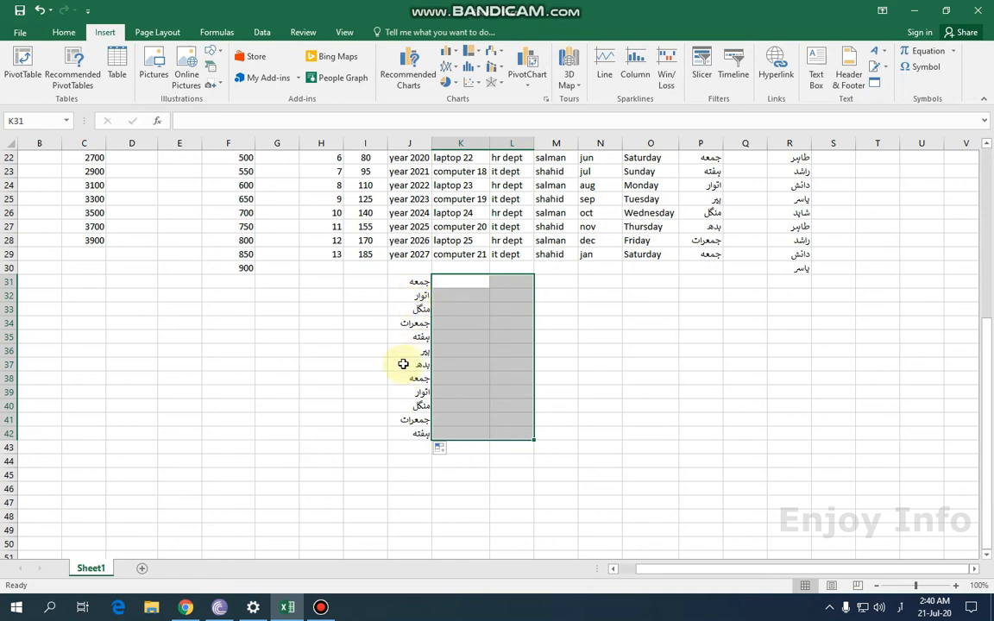
{"action": "left_click", "coordinate": [560, 283]}
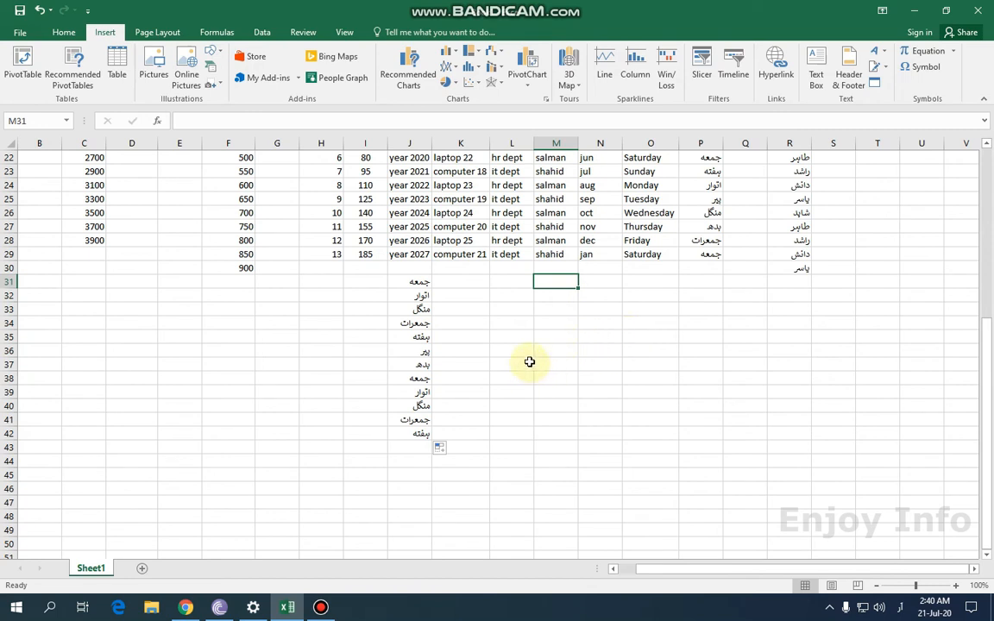
- Clear the Urdu weekdays from column J and delete all remaining contents of the sheet
{"action": "left_click_drag", "start_coordinate": [442, 442], "coordinate": [403, 284]}
{"action": "key", "text": "Delete"}
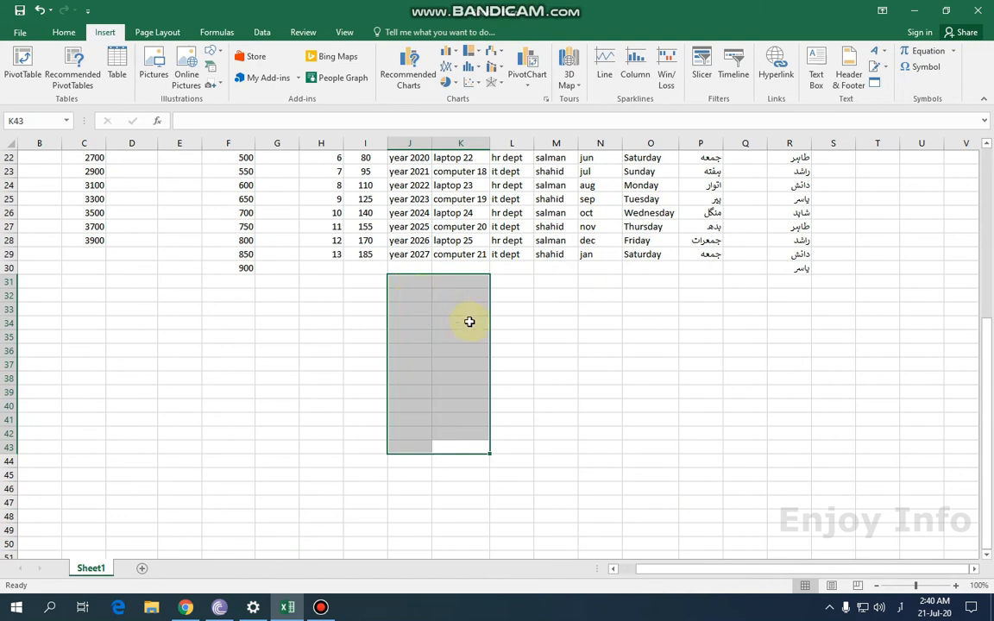
{"action": "key", "text": "ctrl+a"}
{"action": "key", "text": "Delete"}
{"action": "scroll", "coordinate": [496, 345], "scroll_direction": "up", "scroll_amount": 2}
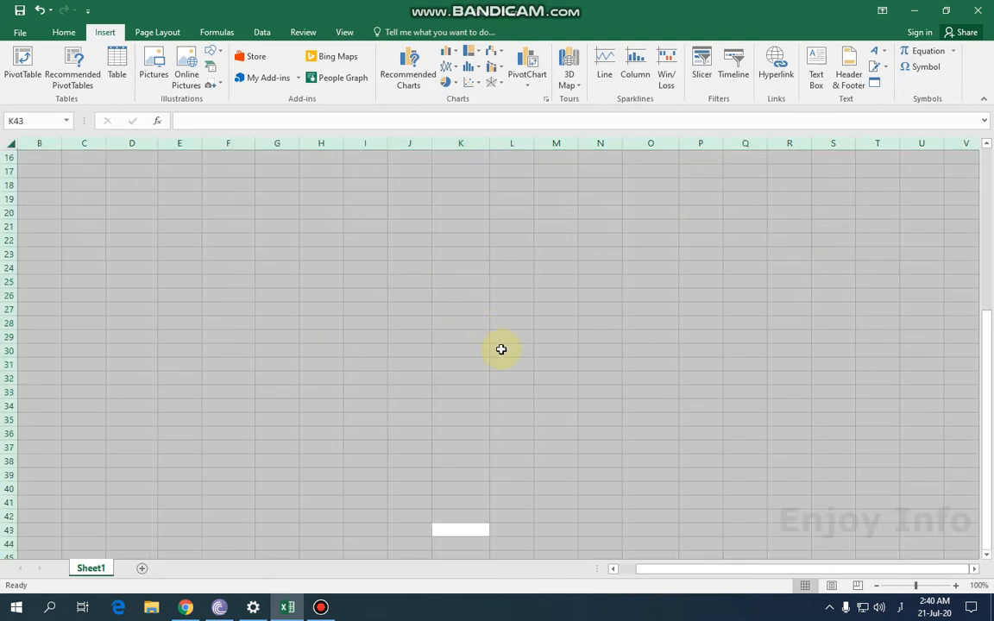
{"action": "scroll", "coordinate": [505, 356], "scroll_direction": "up", "scroll_amount": 5}
{"action": "left_click", "coordinate": [259, 280]}
- Enter 1 and 2 in B1:B2 and extend the number series down to B17 with AutoFill
{"action": "left_click", "coordinate": [41, 159]}
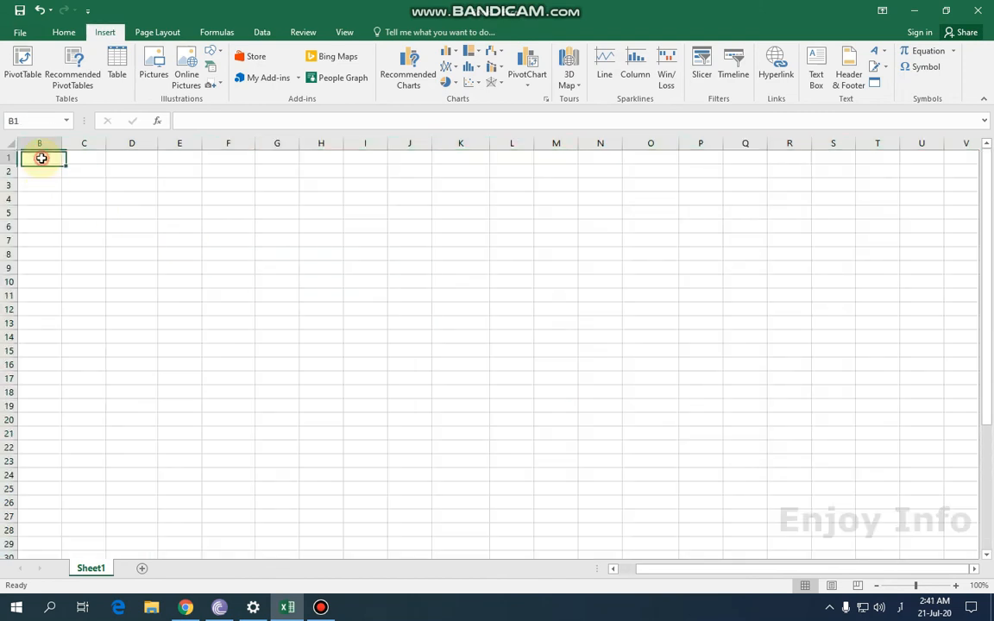
{"action": "type", "text": "1"}
{"action": "key", "text": "Return"}
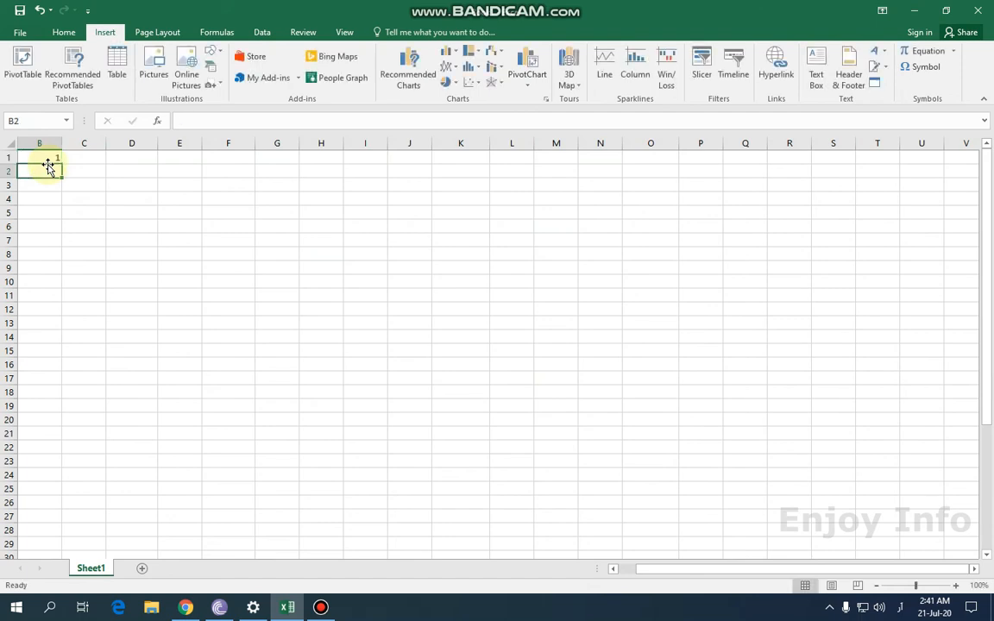
{"action": "type", "text": "2"}
{"action": "left_click", "coordinate": [152, 300]}
{"action": "left_click_drag", "start_coordinate": [51, 161], "coordinate": [62, 380]}
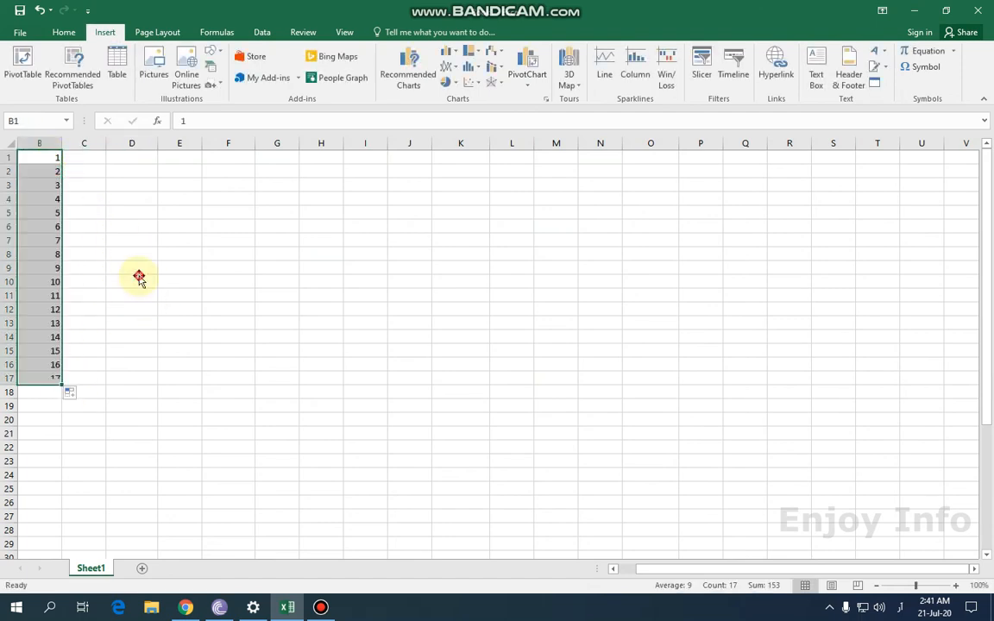
{"action": "left_click", "coordinate": [137, 278]}
- Switch the keyboard input language to English (United States) and erase the mistyped Urdu text in C1
{"action": "left_click", "coordinate": [82, 158]}
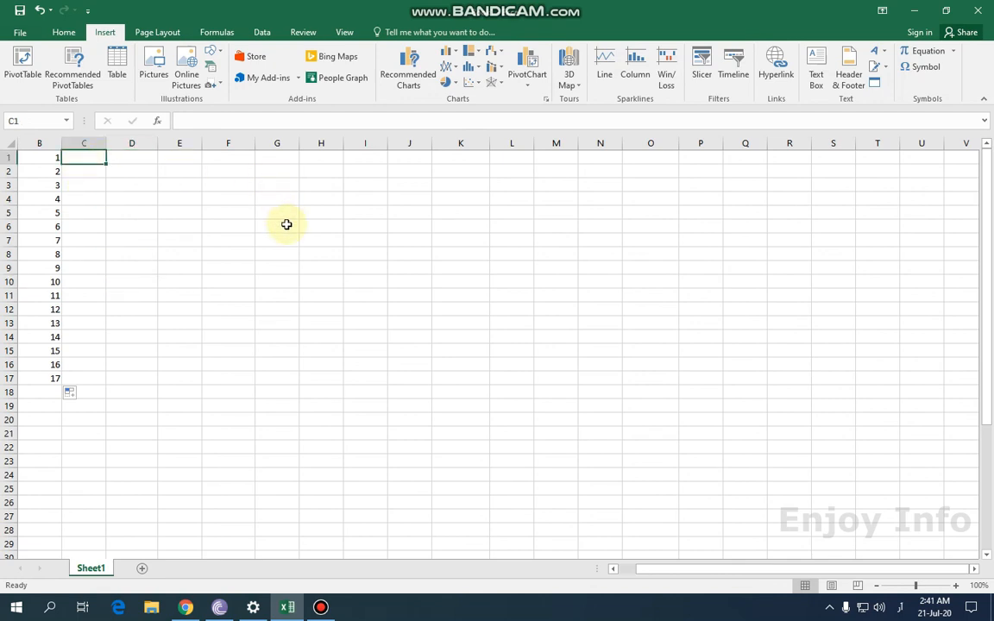
{"action": "type", "text": "جان"}
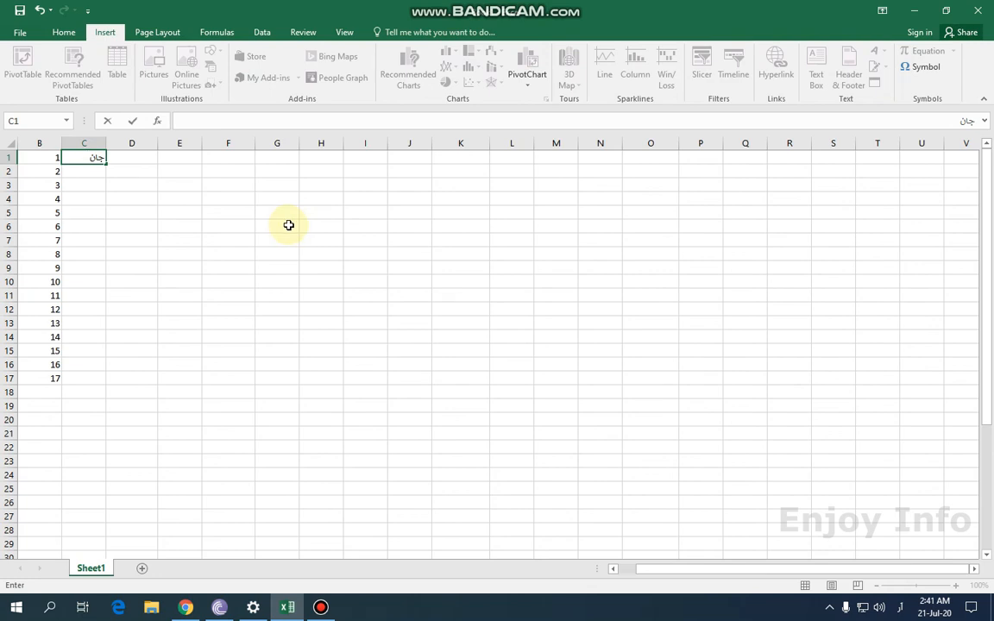
{"action": "left_click", "coordinate": [899, 606]}
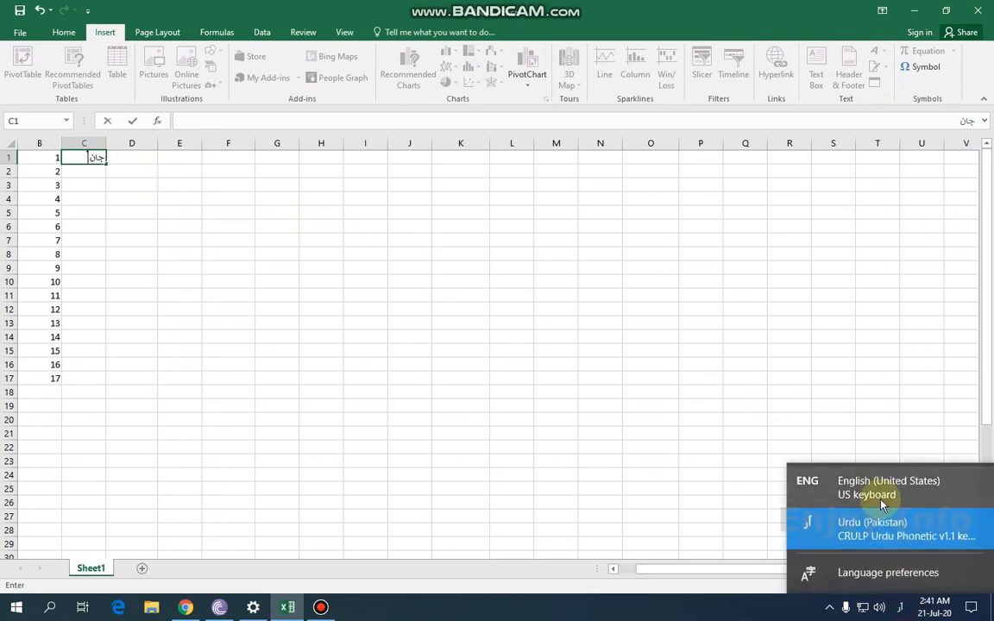
{"action": "left_click", "coordinate": [882, 502]}
{"action": "double_click", "coordinate": [93, 157]}
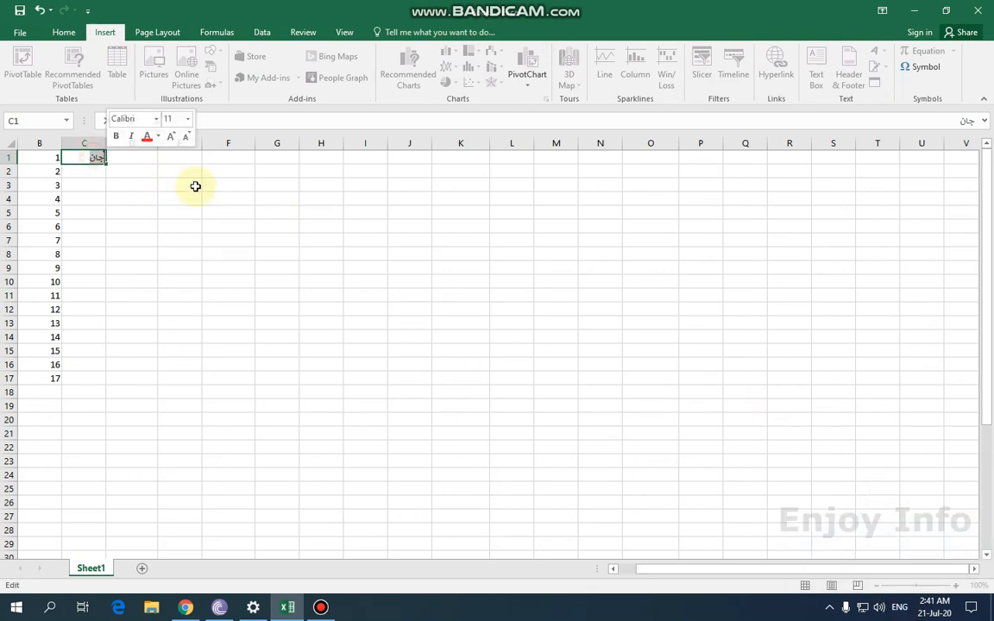
{"action": "key", "text": "BackSpace"}
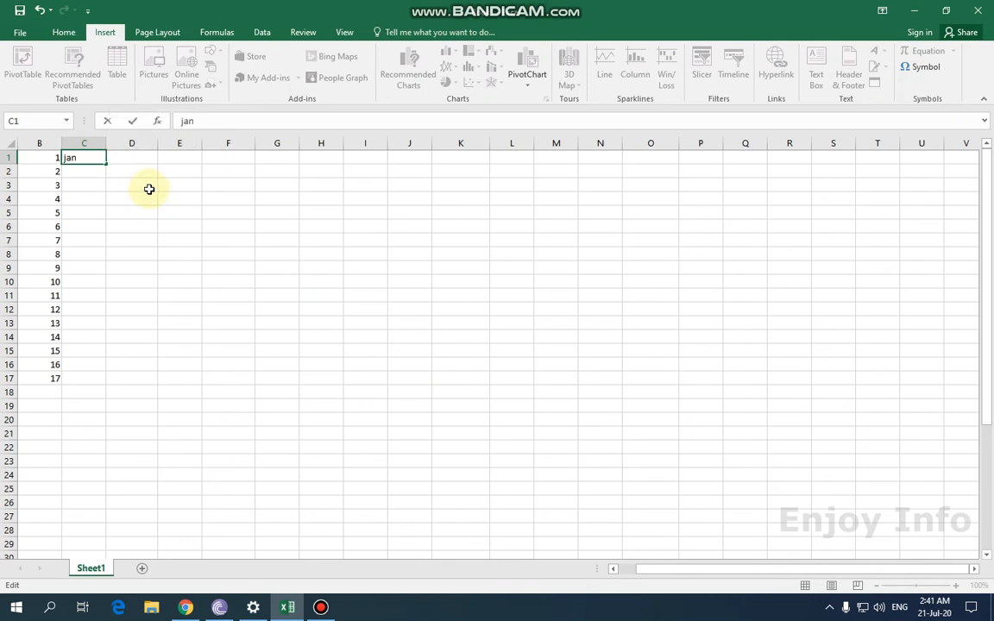
- Enter jan and feb in C1:C2 and extend the month series down to C17 with AutoFill
{"action": "type", "text": "jan"}
{"action": "key", "text": "Return"}
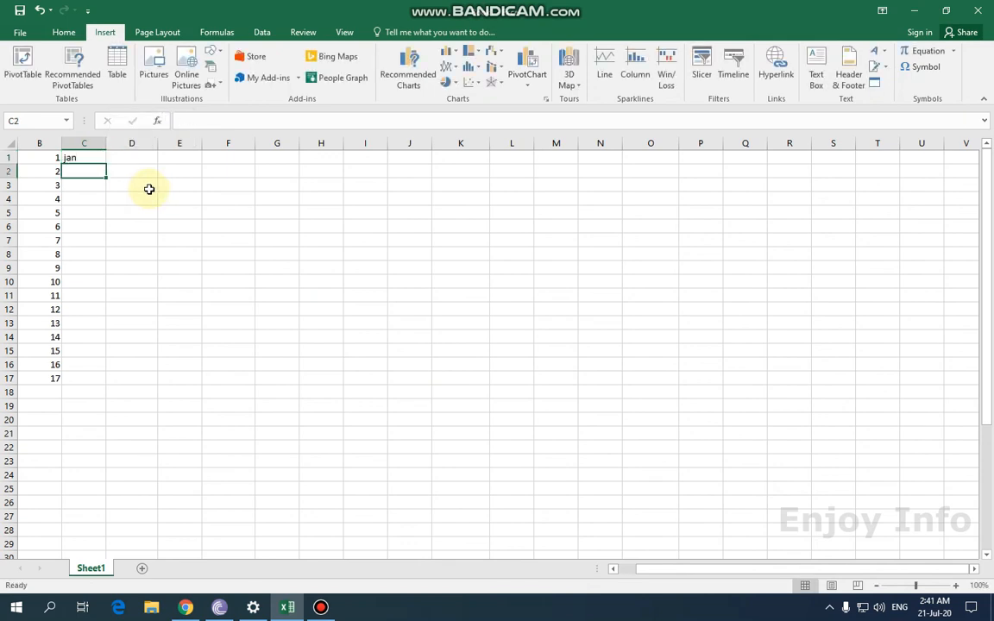
{"action": "type", "text": "feb"}
{"action": "key", "text": "Return"}
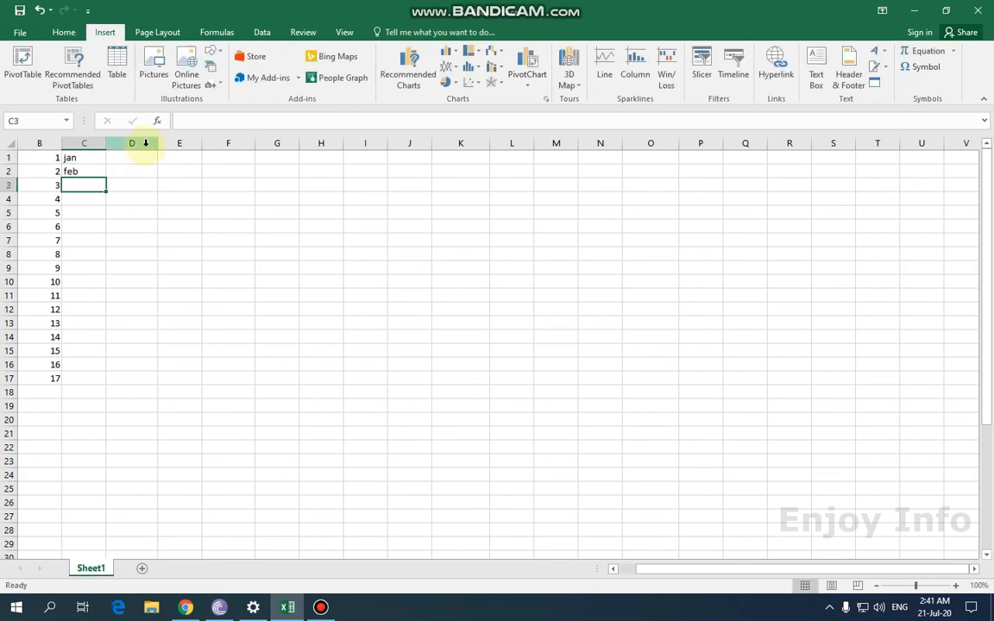
{"action": "left_click_drag", "start_coordinate": [94, 161], "coordinate": [100, 379]}
{"action": "left_click", "coordinate": [182, 256]}
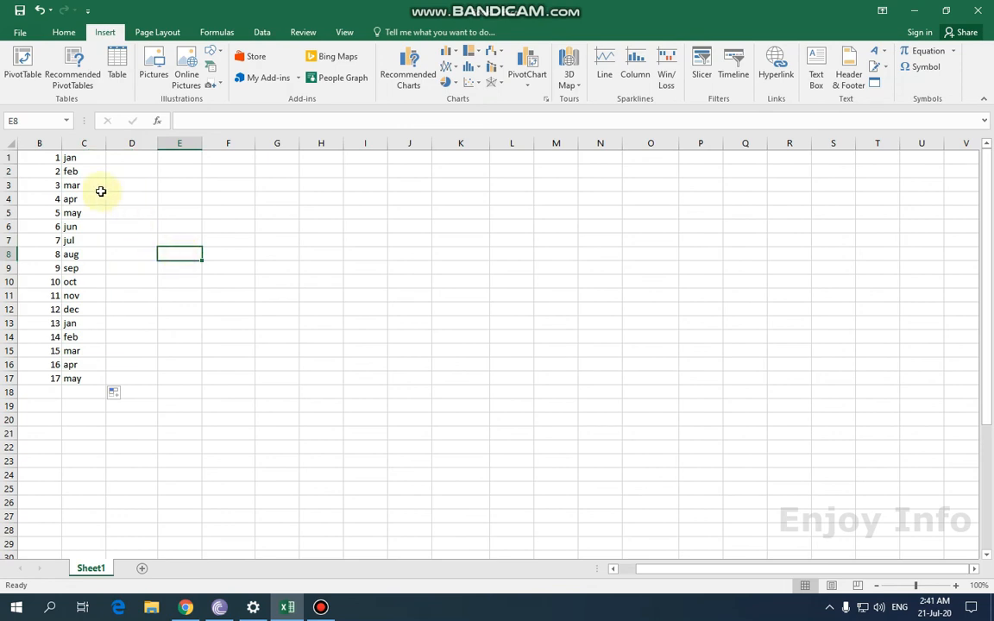
- Switch the keyboard input language to Urdu (Pakistan), enter اتوار in D1 and extend the weekdays down to D17 with AutoFill
{"action": "left_click", "coordinate": [130, 158]}
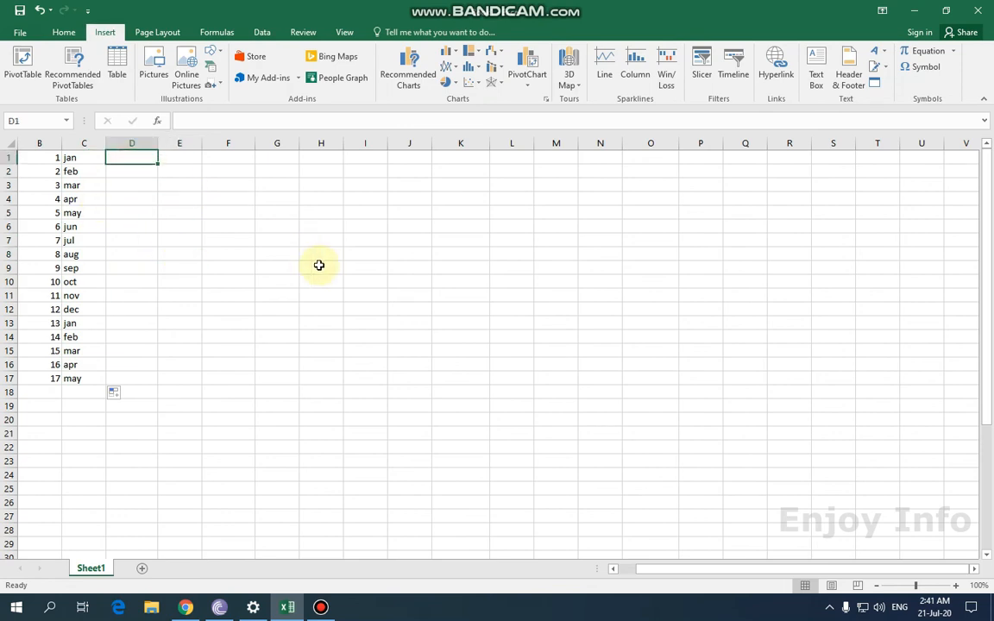
{"action": "left_click", "coordinate": [897, 607]}
{"action": "left_click", "coordinate": [881, 537]}
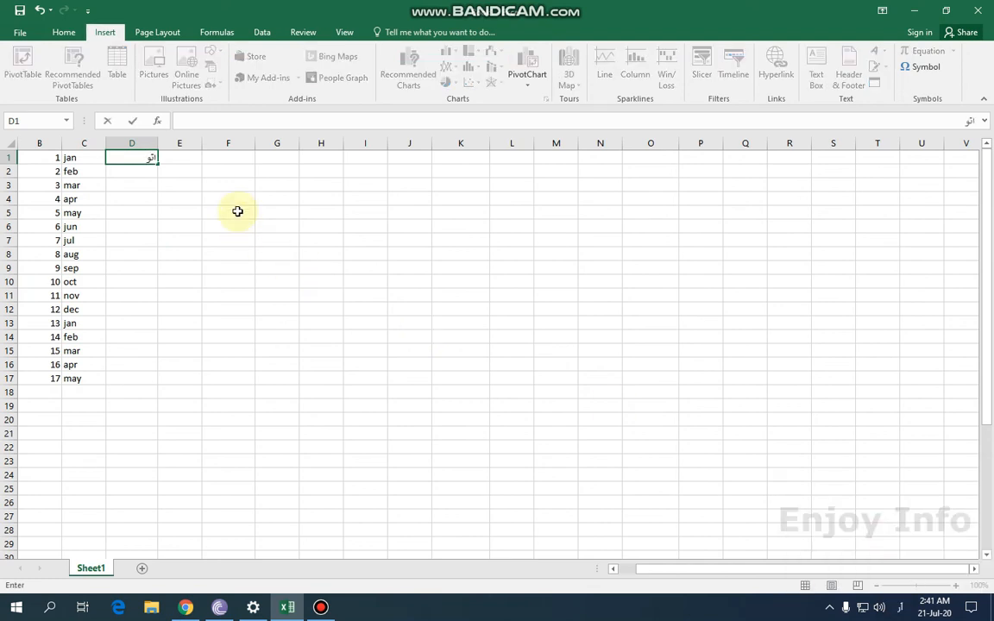
{"action": "type", "text": "وار"}
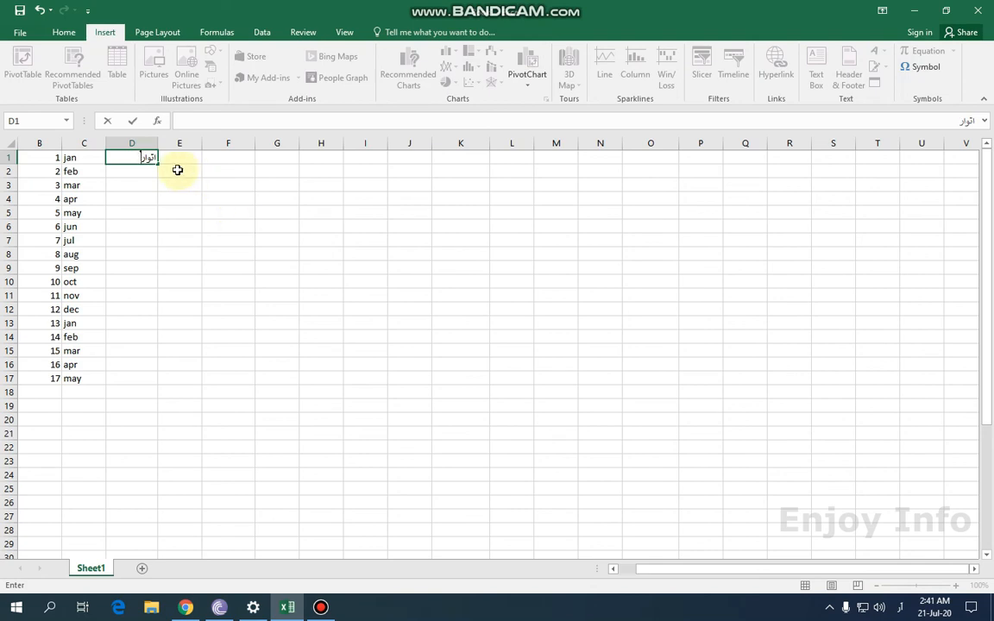
{"action": "left_click_drag", "start_coordinate": [158, 167], "coordinate": [156, 380]}
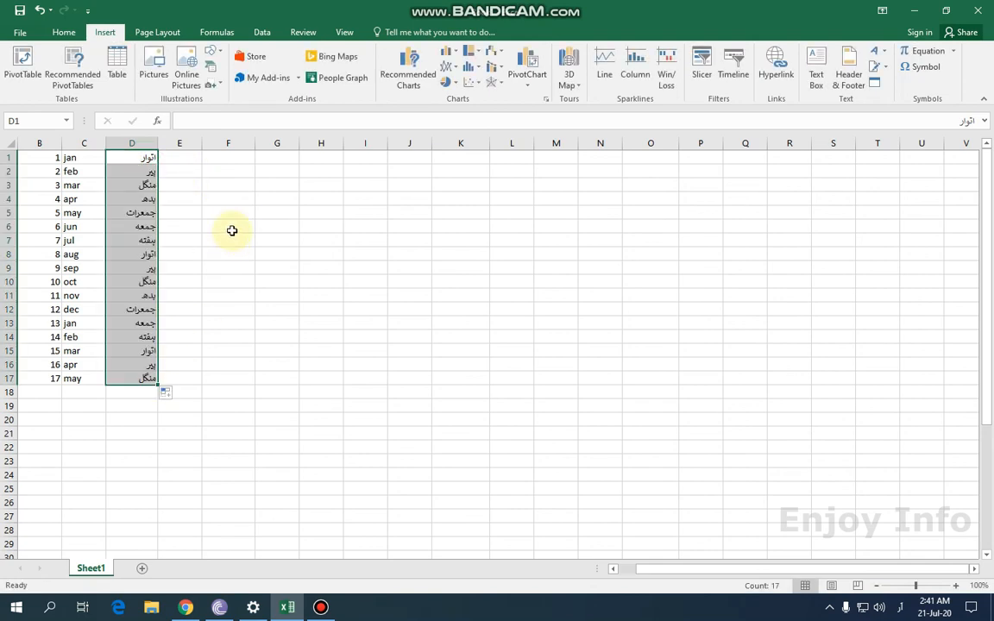
- Enter the first name of the custom Urdu names list in E1 and extend it down to E17 with AutoFill
{"action": "left_click", "coordinate": [178, 160]}
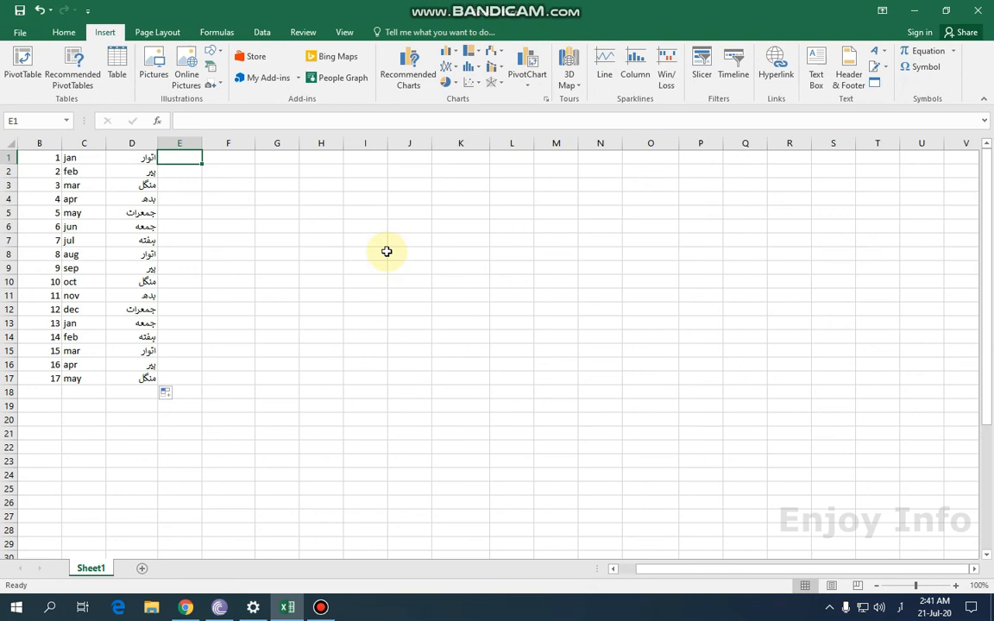
{"action": "type", "text": "طاہر"}
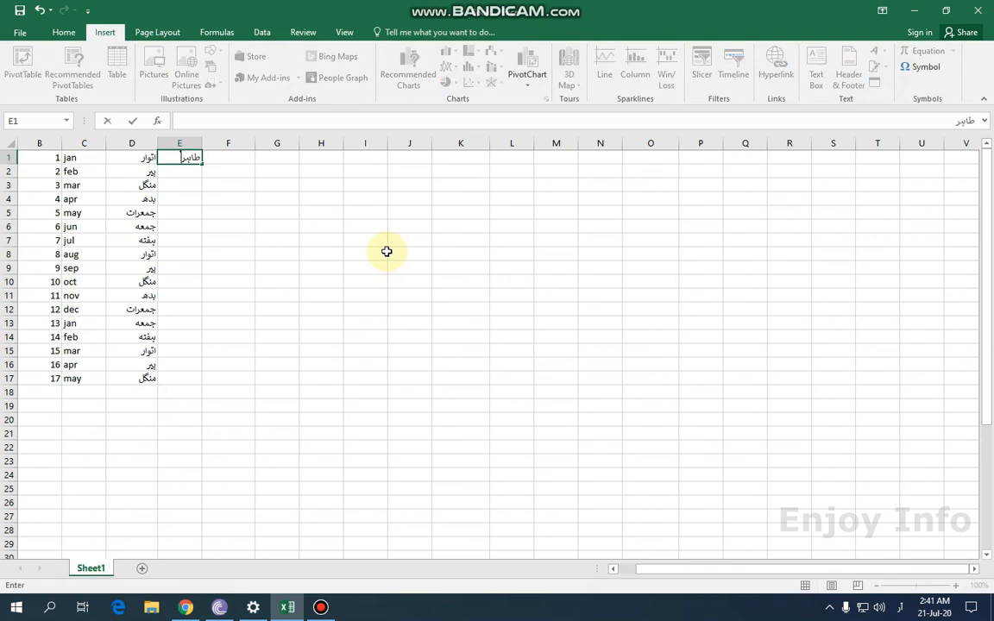
{"action": "left_click", "coordinate": [387, 251]}
{"action": "left_click", "coordinate": [195, 163]}
{"action": "left_click_drag", "start_coordinate": [201, 165], "coordinate": [204, 385]}
{"action": "left_click", "coordinate": [271, 362]}
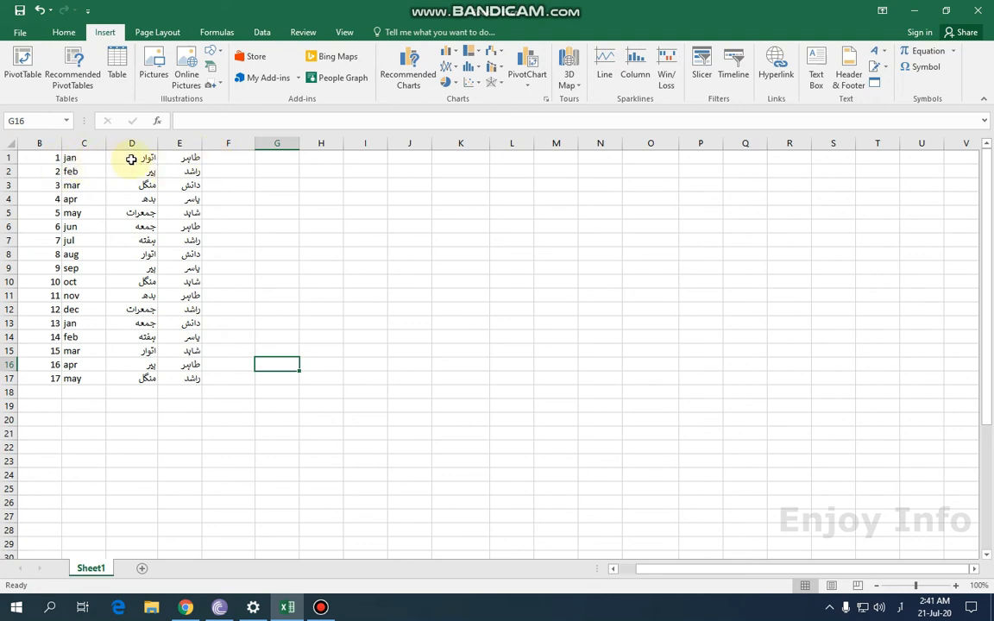
- Enter the times 8:30 and 9:00 in F1:F2 and extend the half-hour series down to F17 with AutoFill
{"action": "left_click", "coordinate": [225, 158]}
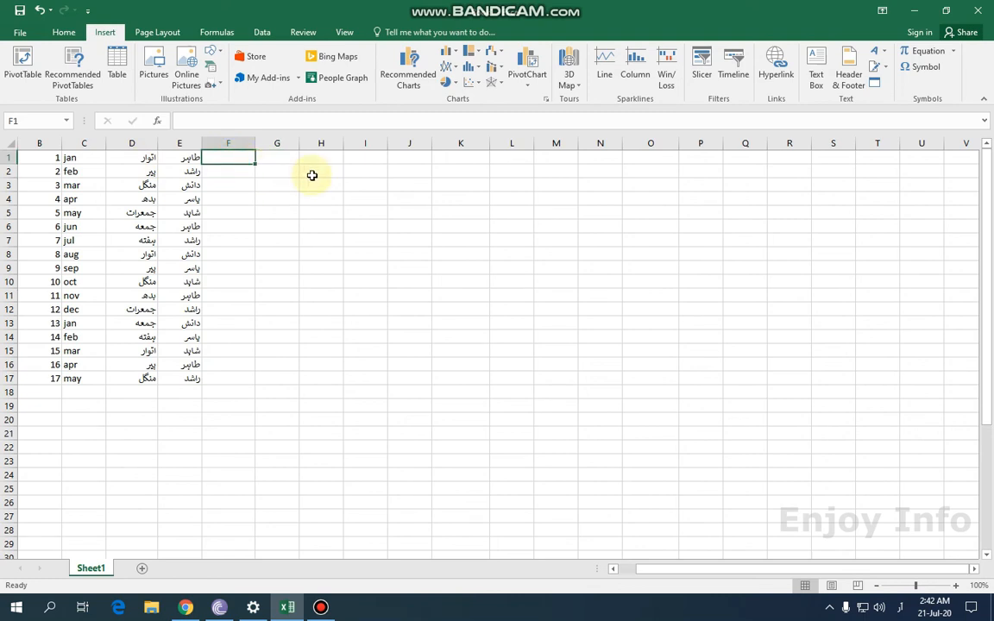
{"action": "type", "text": "8:"}
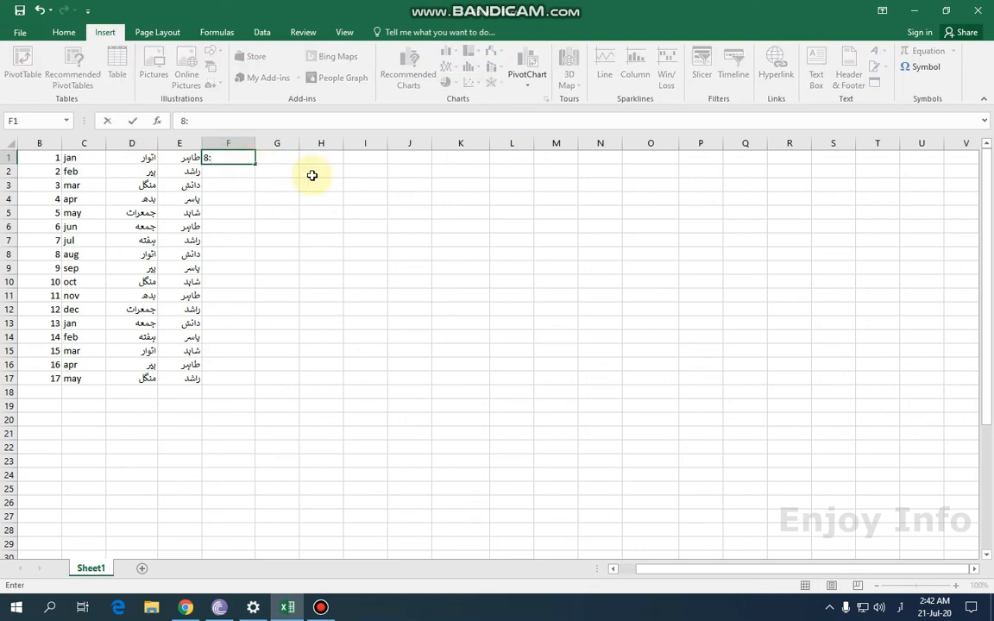
{"action": "type", "text": "30"}
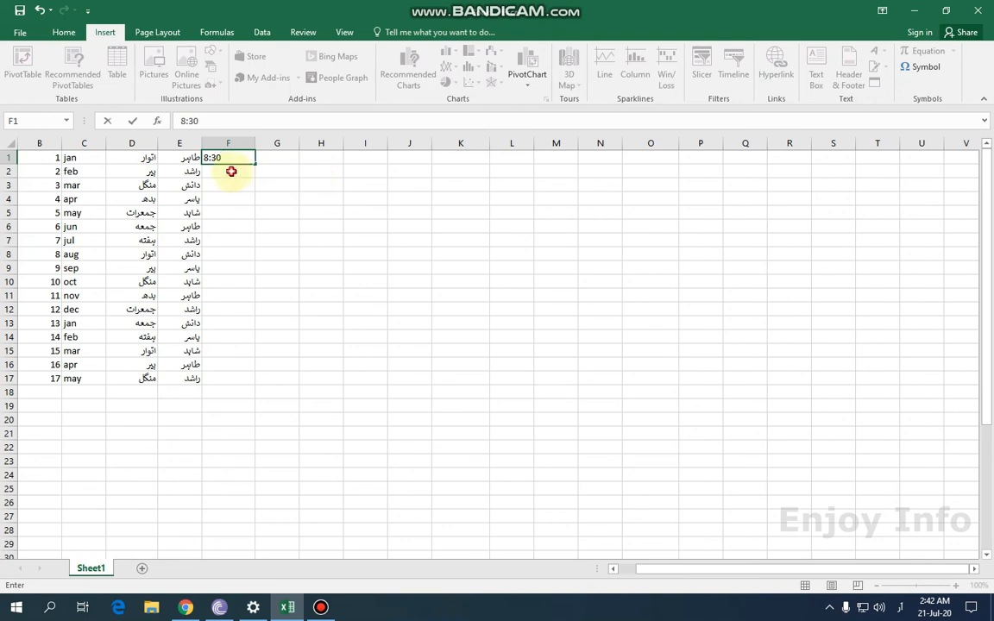
{"action": "left_click", "coordinate": [231, 172]}
{"action": "type", "text": "8:"}
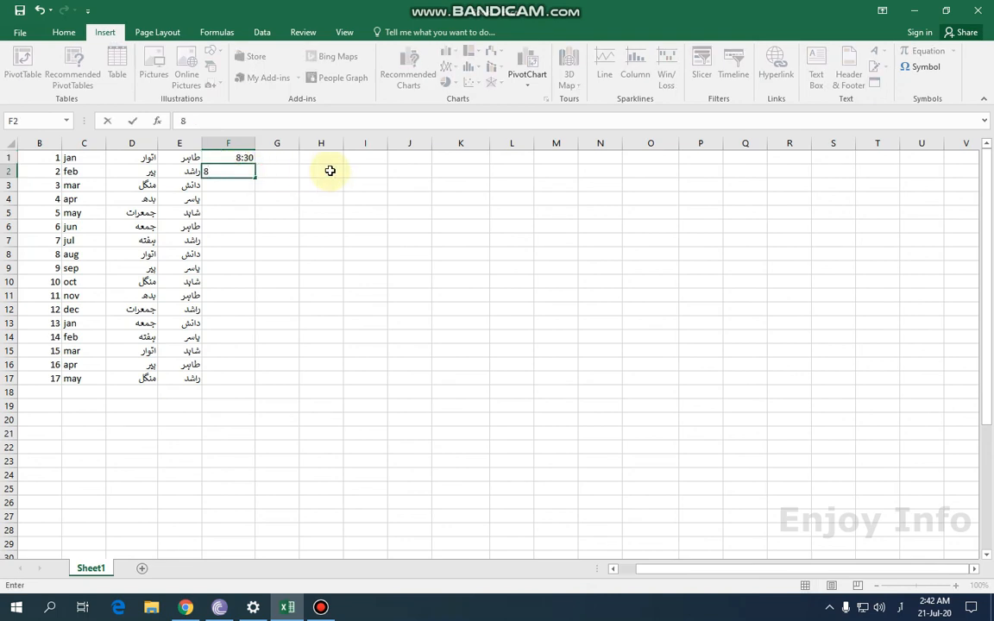
{"action": "key", "text": "BackSpace"}
{"action": "key", "text": "BackSpace"}
{"action": "type", "text": "8"}
{"action": "key", "text": "BackSpace"}
{"action": "type", "text": "09:00"}
{"action": "left_click", "coordinate": [326, 179]}
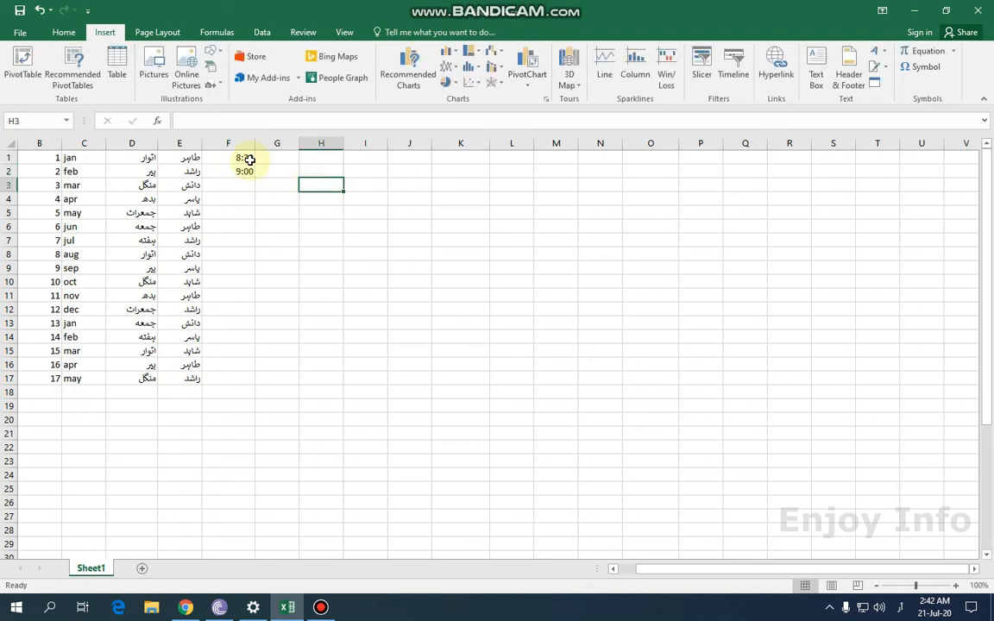
{"action": "left_click_drag", "start_coordinate": [247, 159], "coordinate": [267, 380]}
{"action": "left_click", "coordinate": [355, 329]}
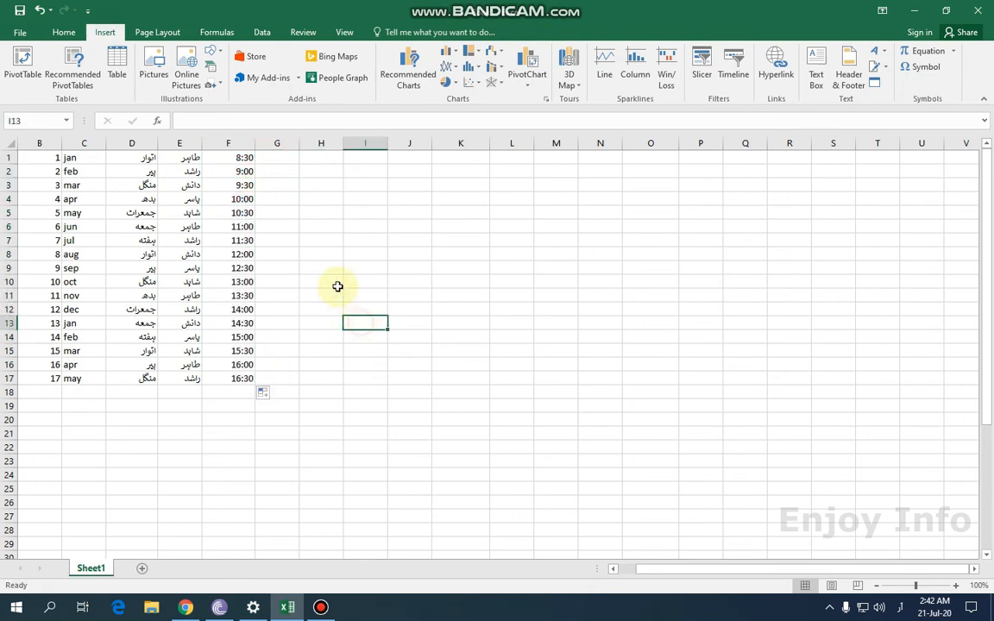